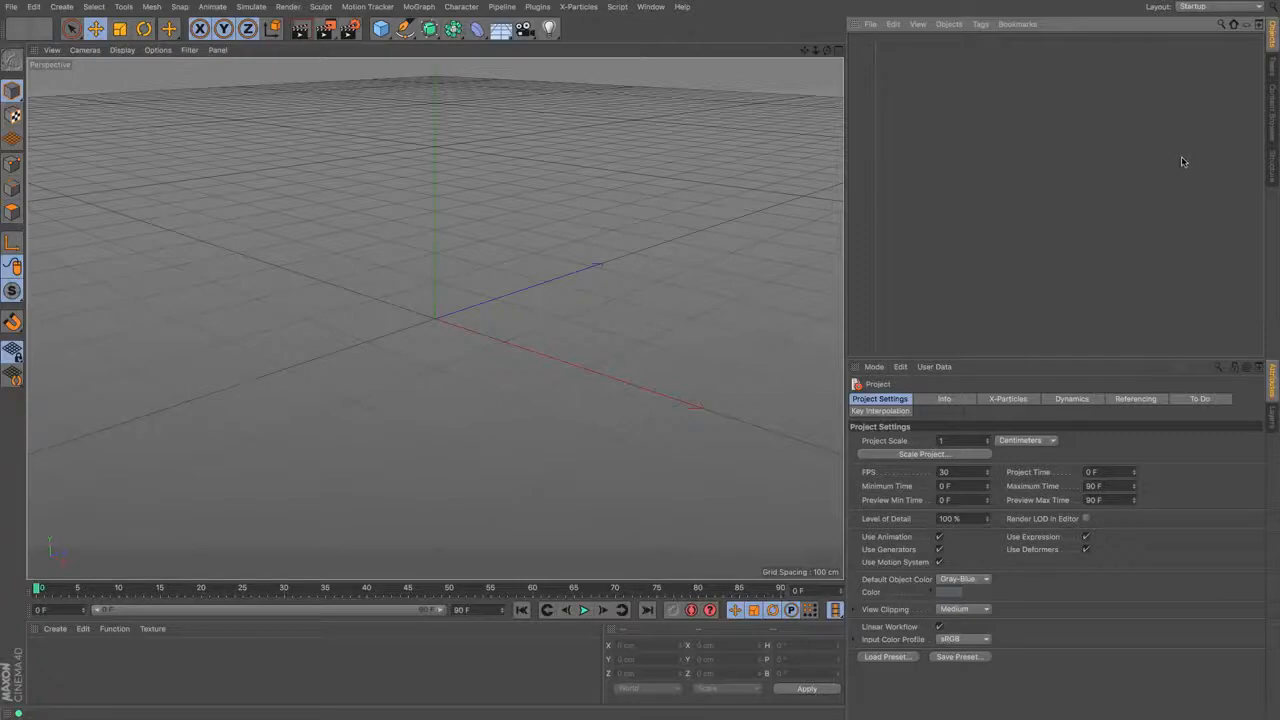
Step: Search the preset library for "headphone" and open the Headphone Guy.c4d character scene
left_click(1271, 124)
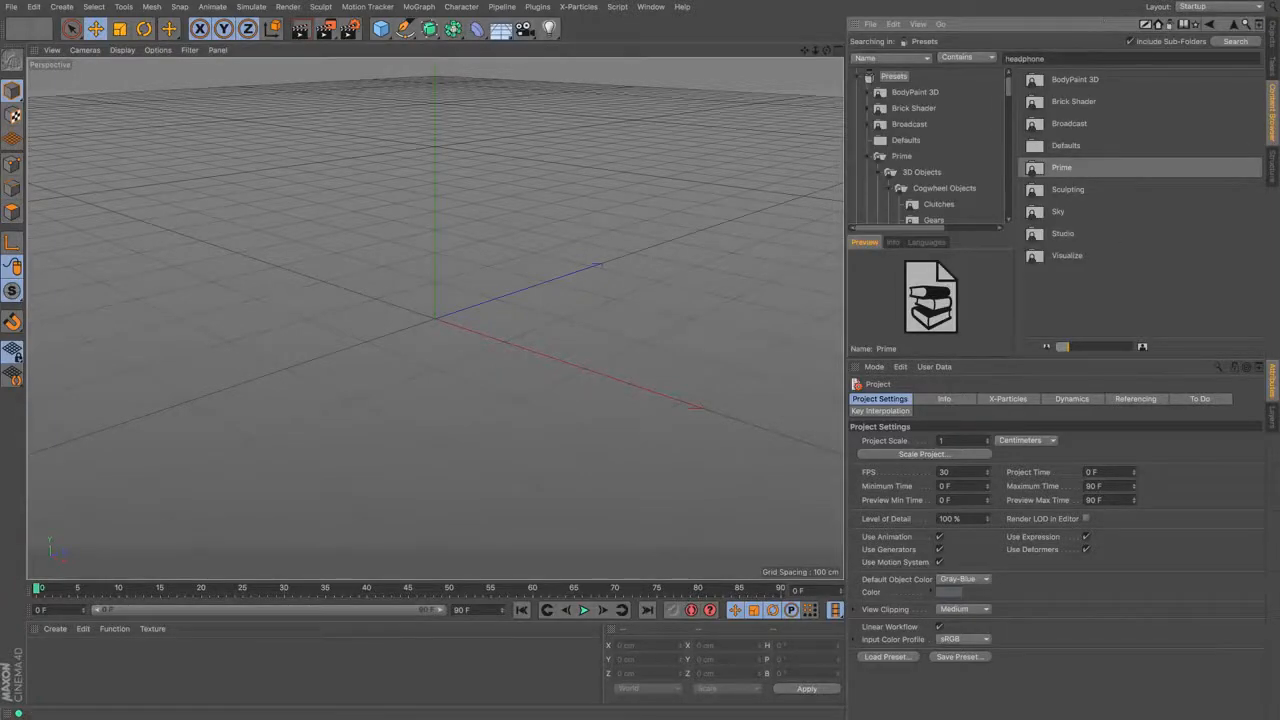
left_click_drag(1043, 59, 962, 56)
key("Return")
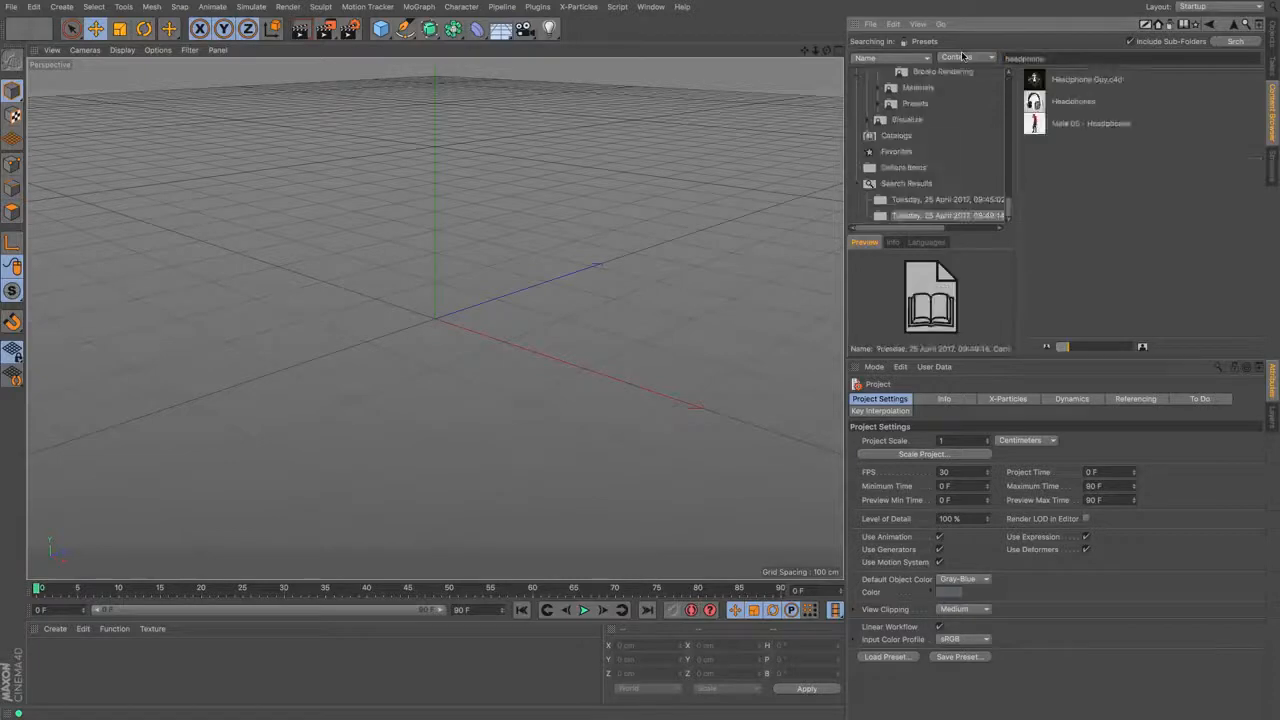
left_click(1037, 85)
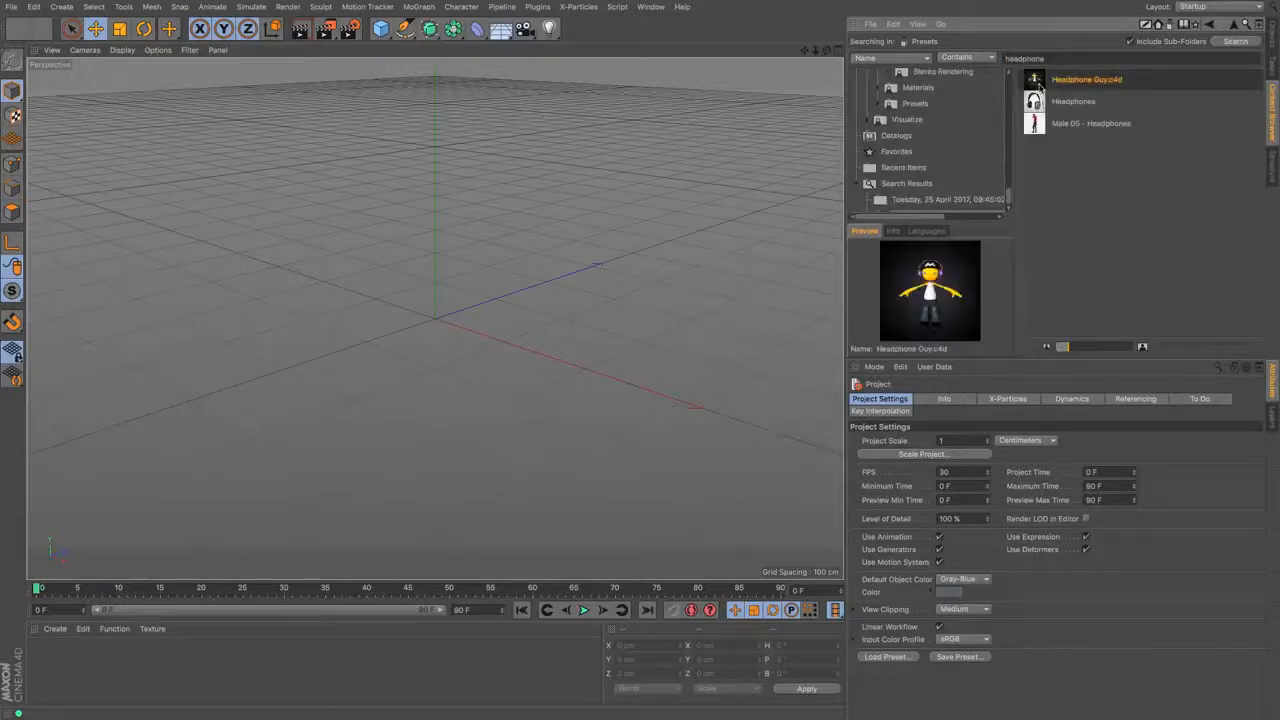
double_click(1037, 85)
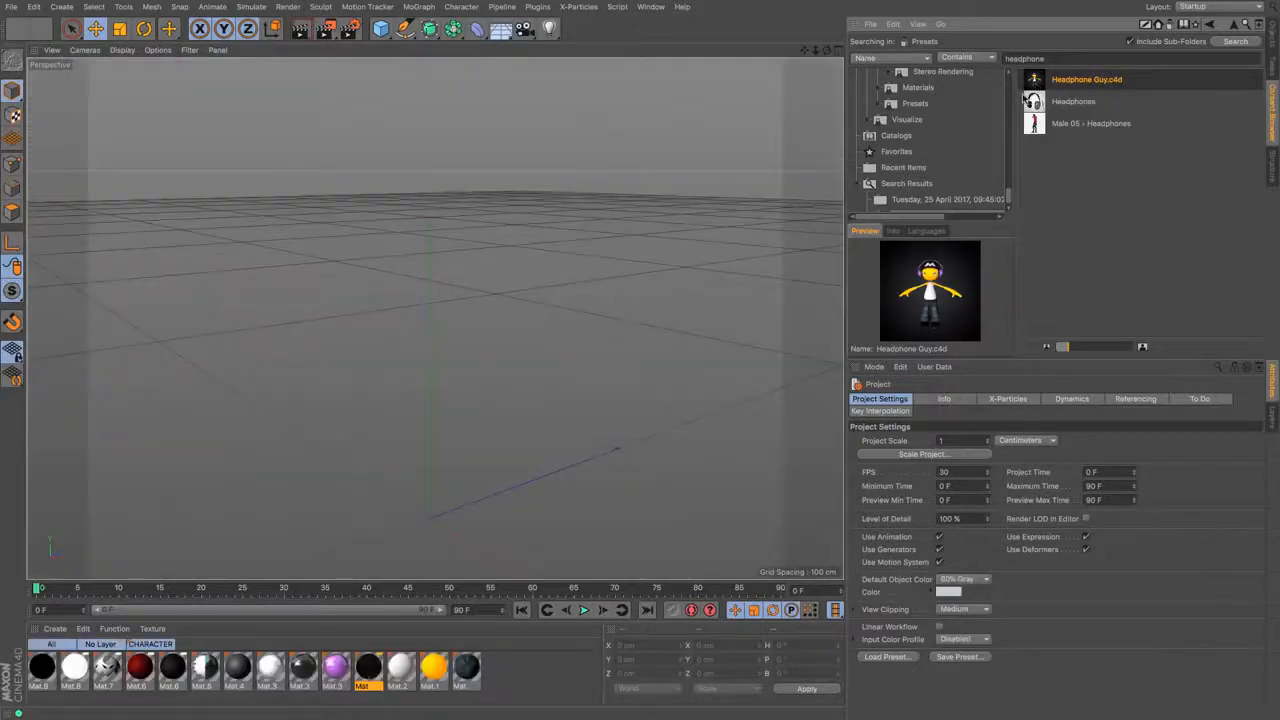
mouse_move(827, 50)
left_mouse_down()
mouse_move(797, 40)
mouse_move(822, 67)
left_mouse_up()
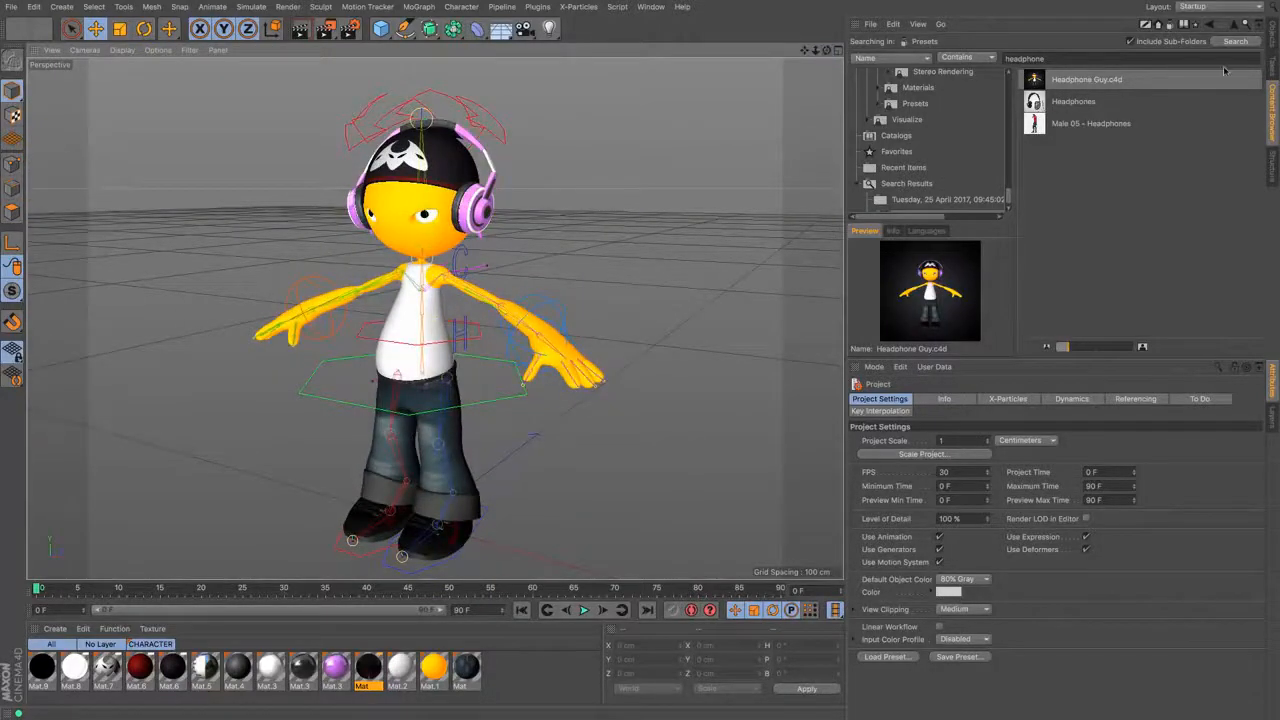
Step: Expand the MASTER hierarchy down to the CHARACTER group's nested null that holds the body and clothing meshes
left_click(1274, 40)
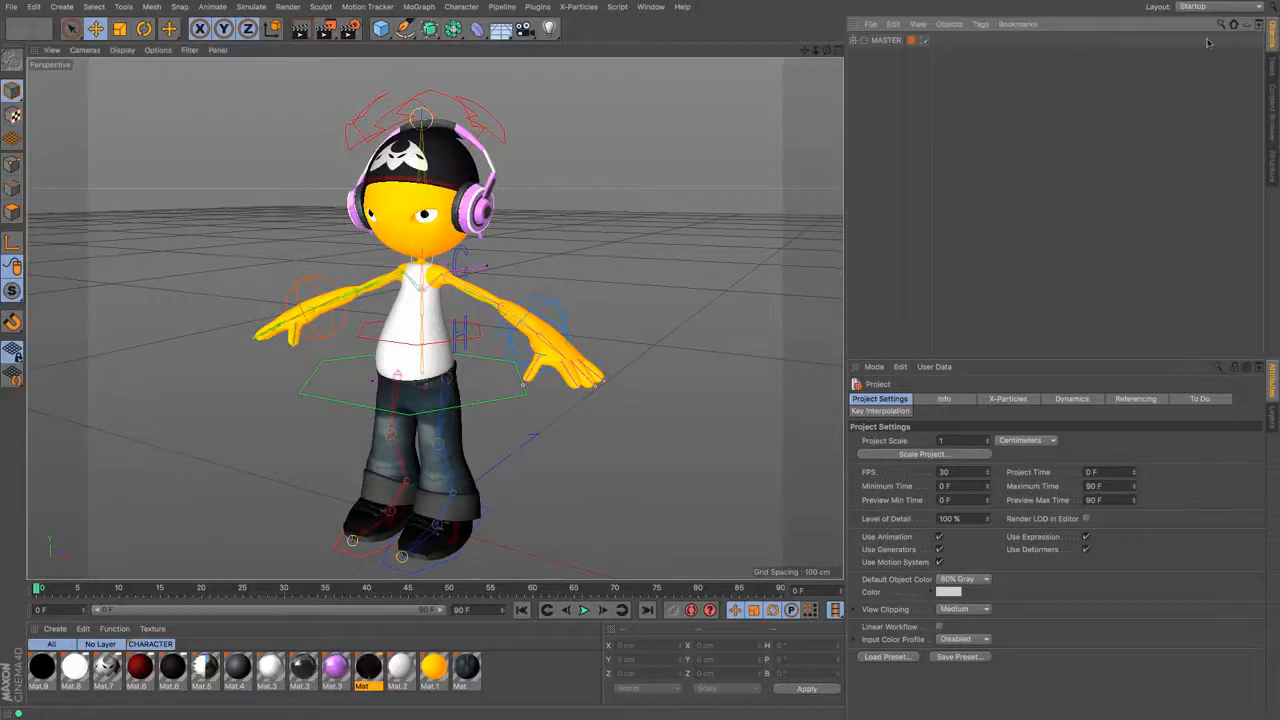
left_click(887, 41)
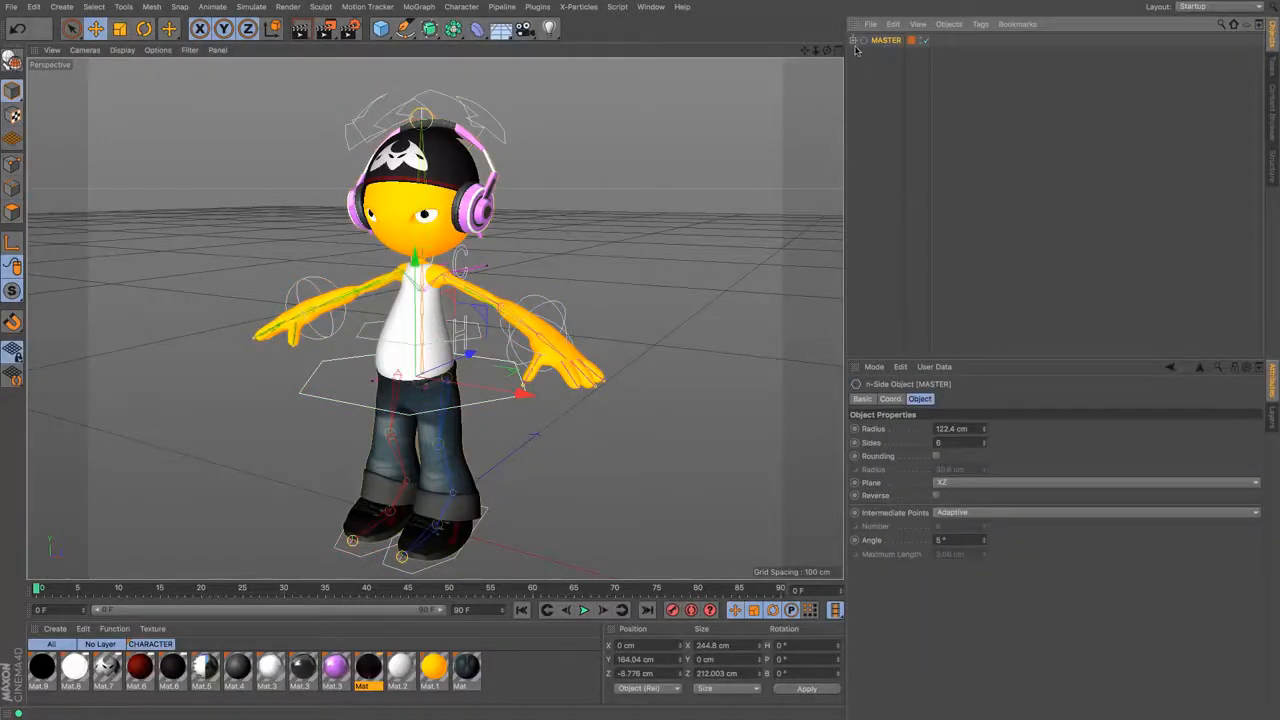
left_click(853, 40)
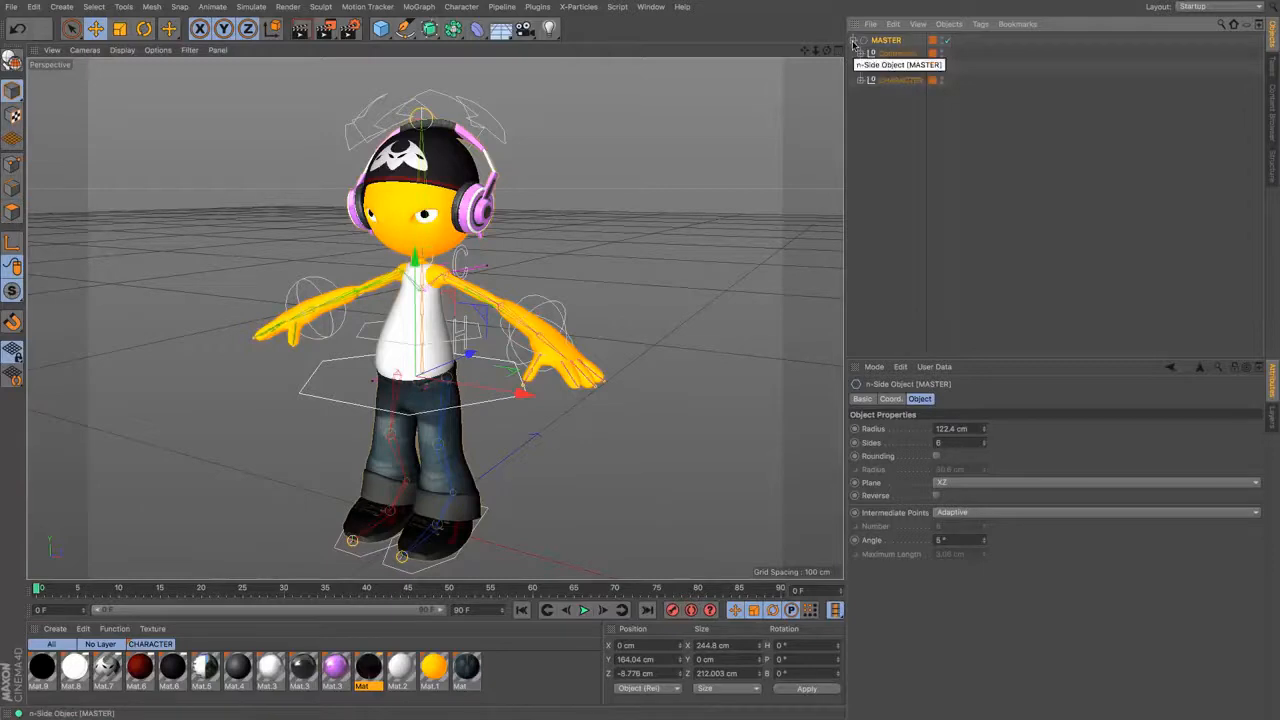
left_click(896, 81)
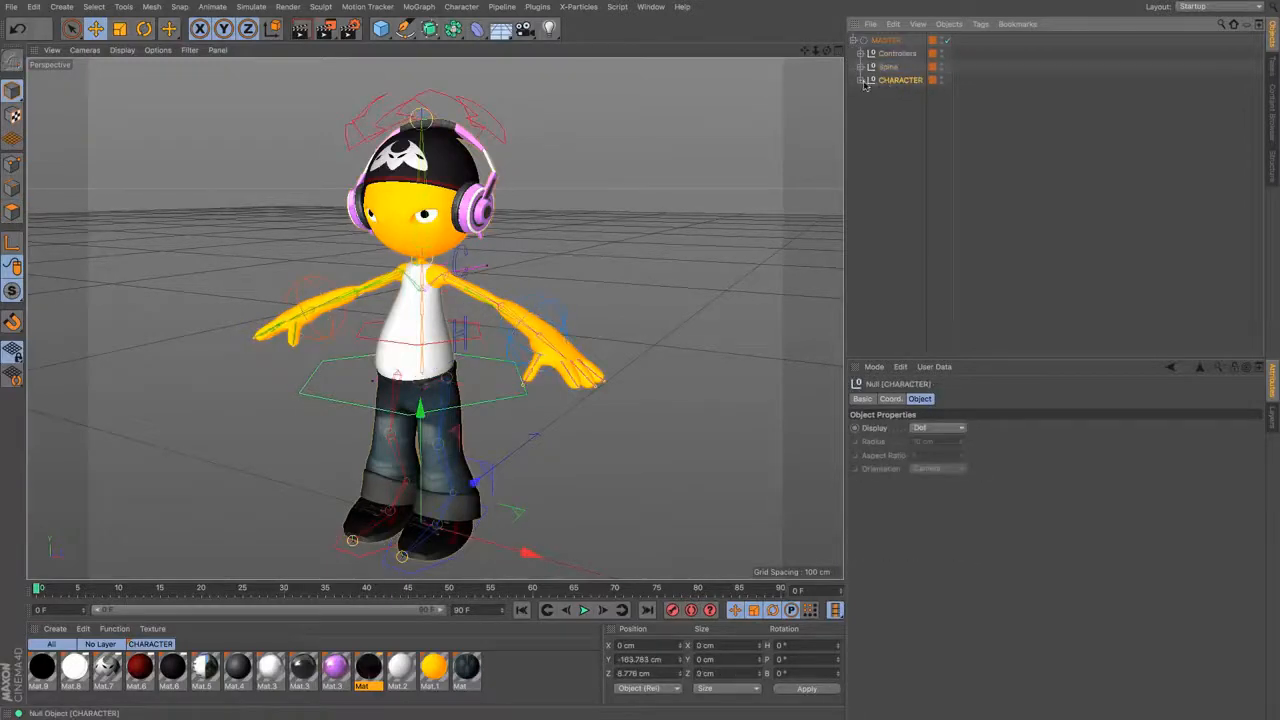
left_click(861, 81)
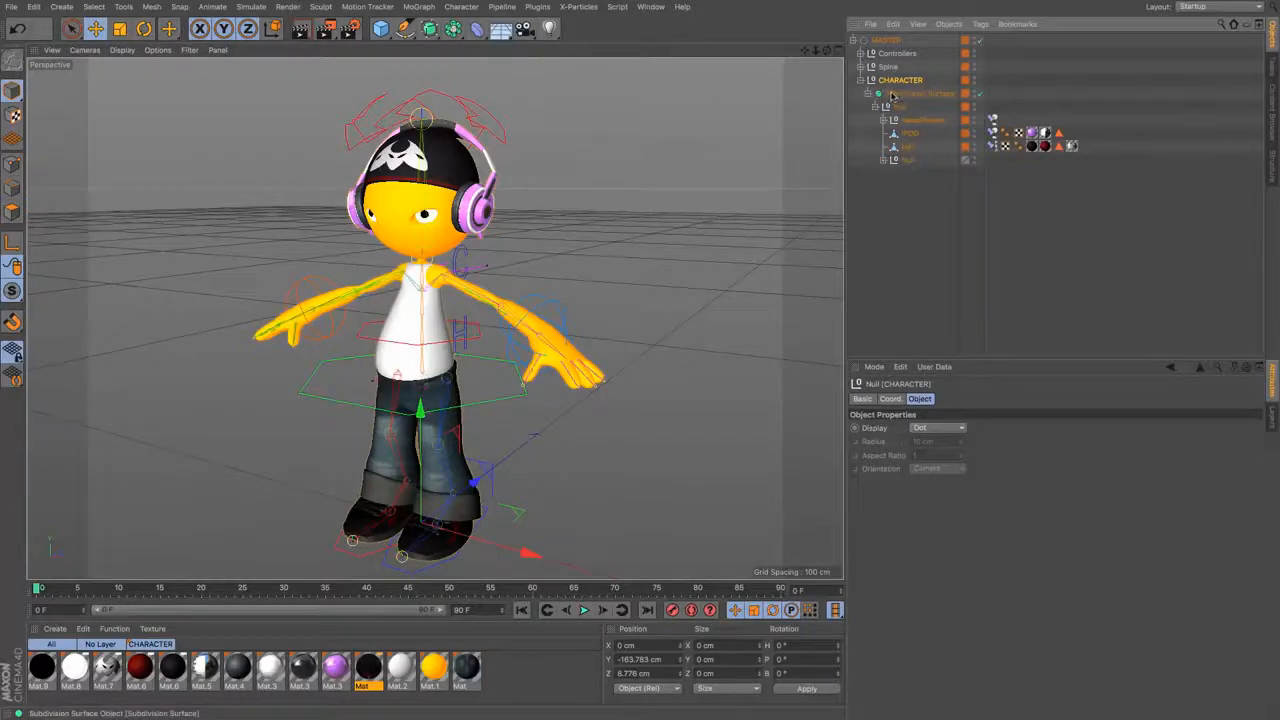
left_click(882, 161)
Step: Examine the EYES, SHOES, JEANS, Body, SHIRT, HAT and IPOD objects in Polygons mode, and collapse the CHARACTER group
left_click(914, 174)
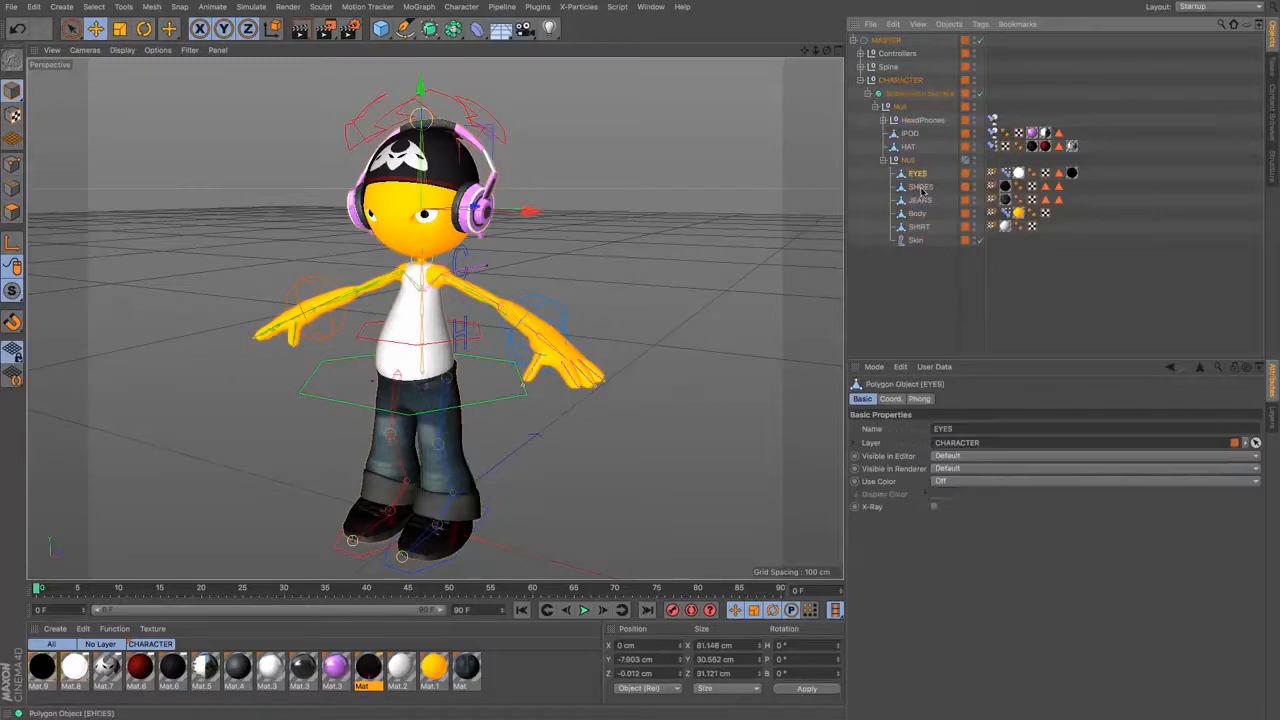
left_click(920, 187)
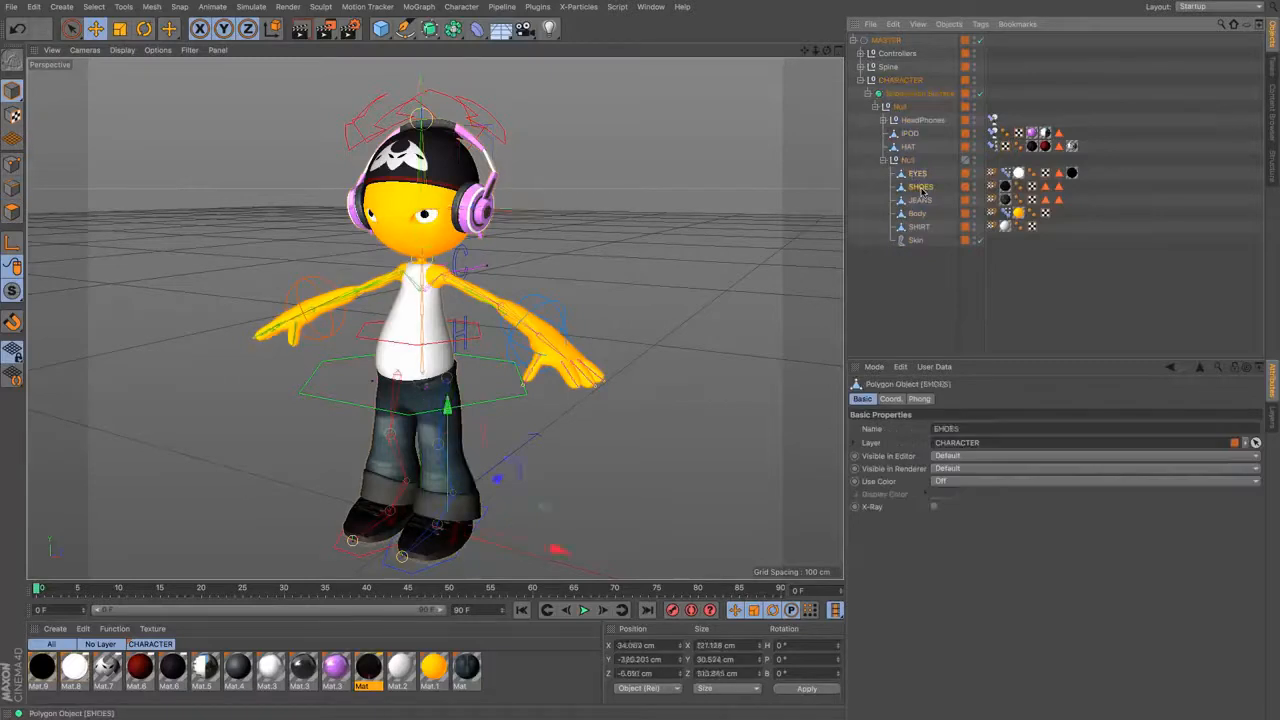
left_click(10, 214)
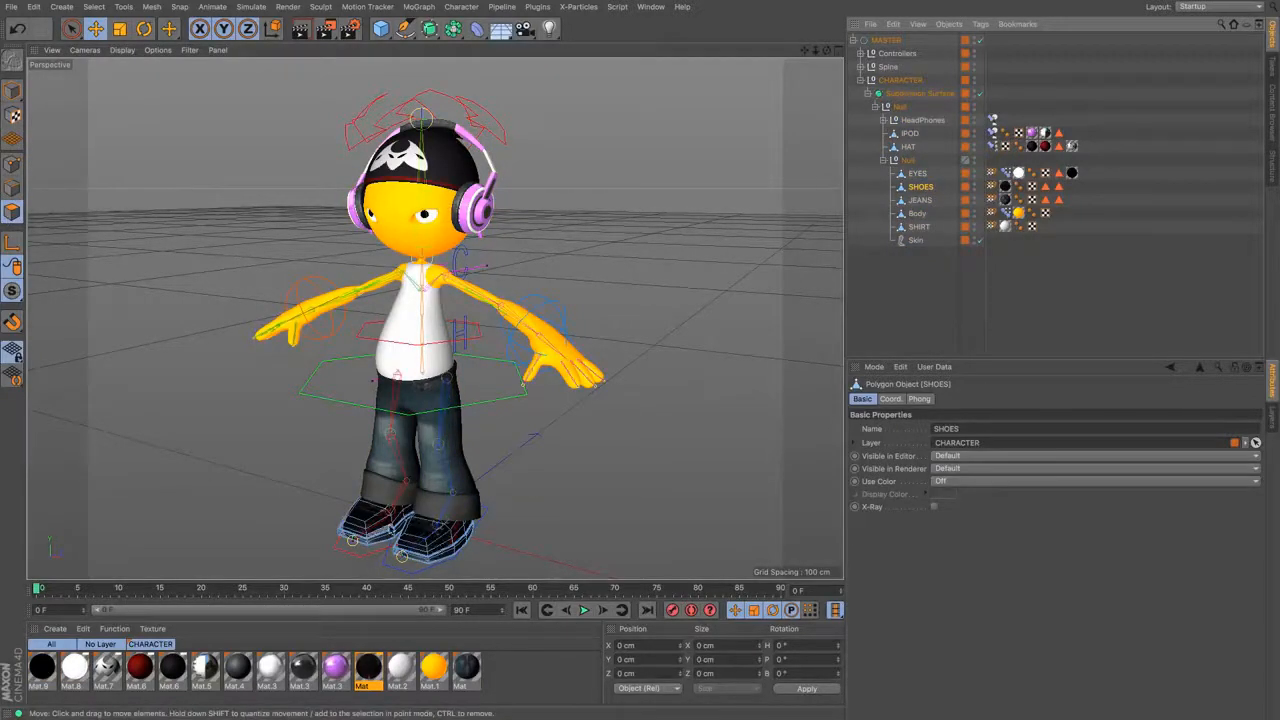
left_click(921, 201)
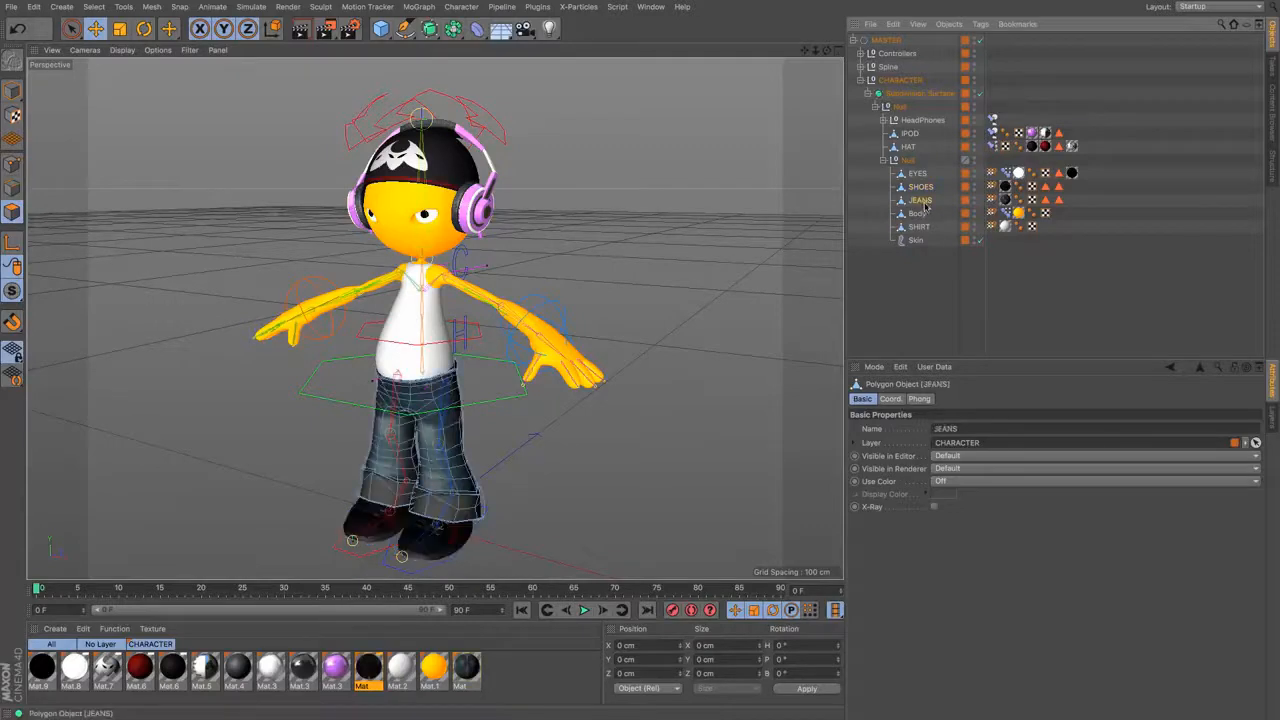
left_click(918, 213)
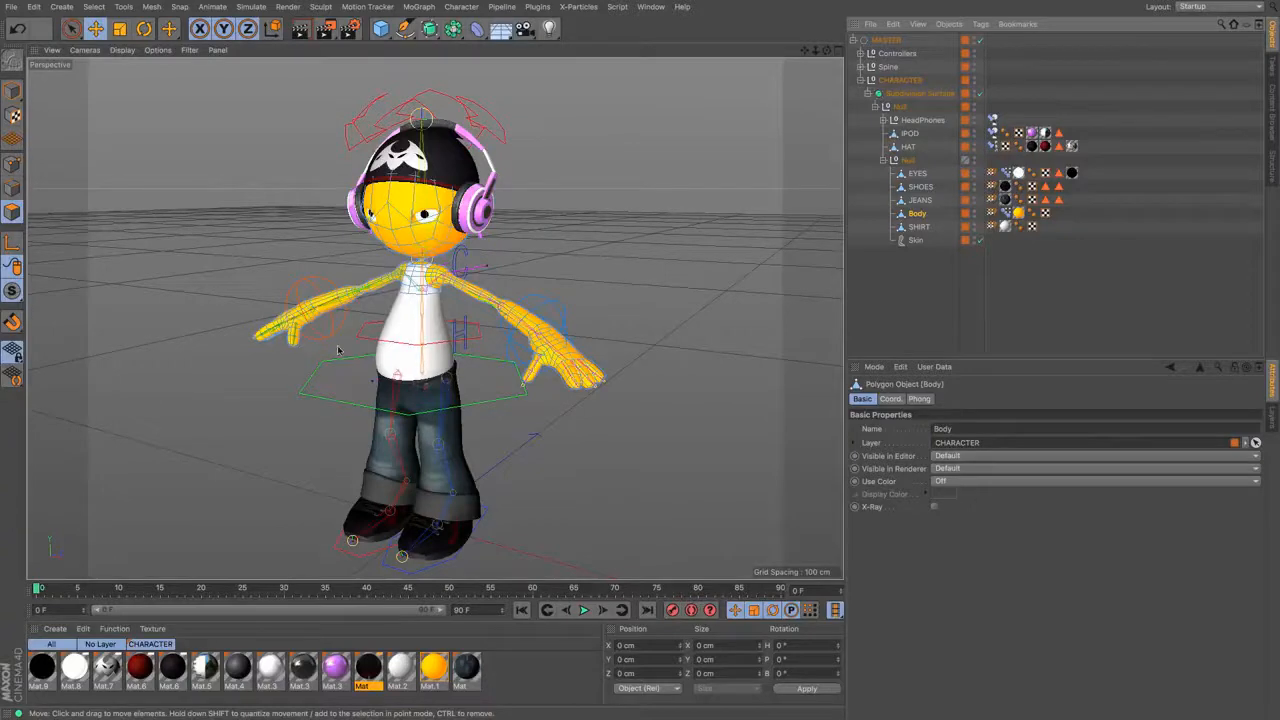
left_click(919, 226)
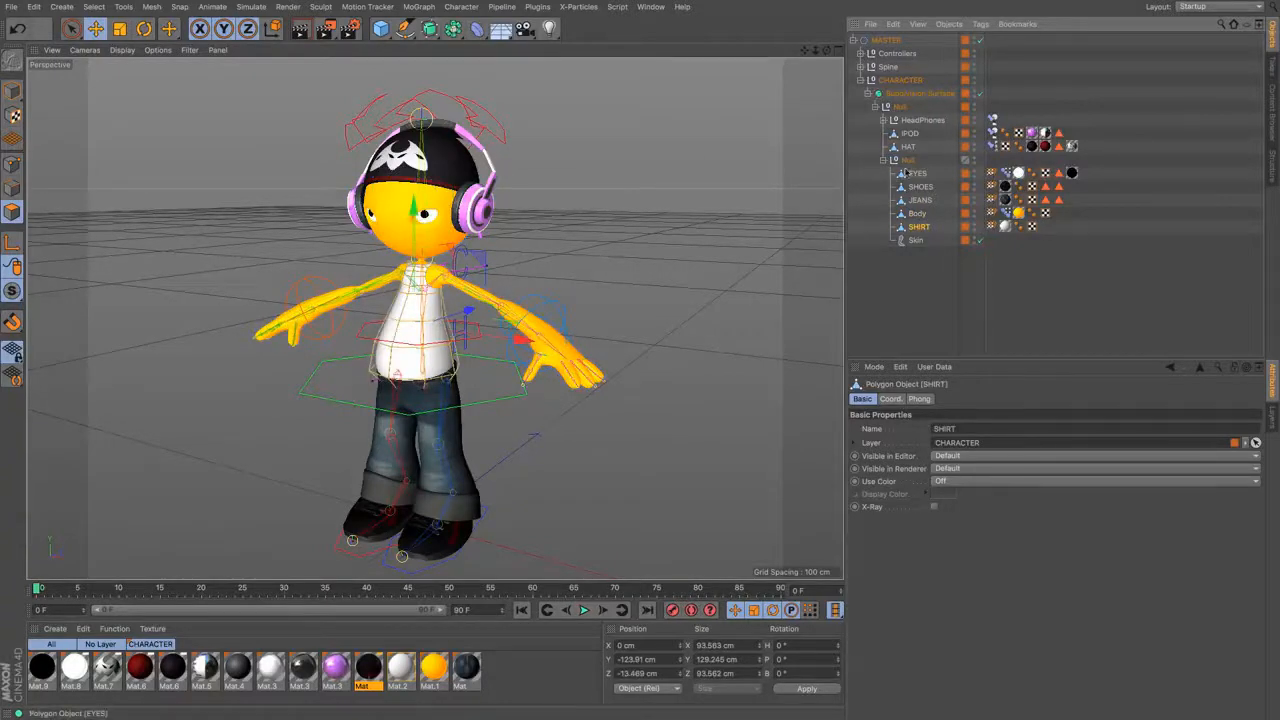
left_click(908, 147)
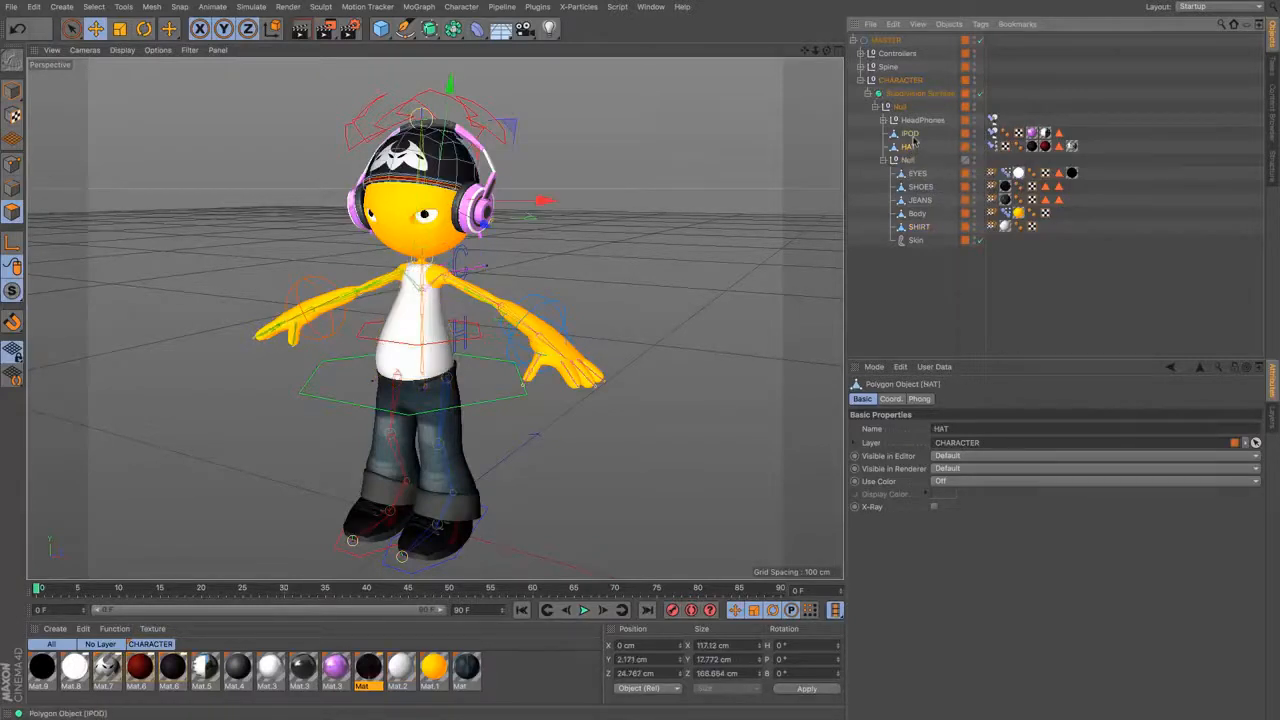
left_click(910, 133)
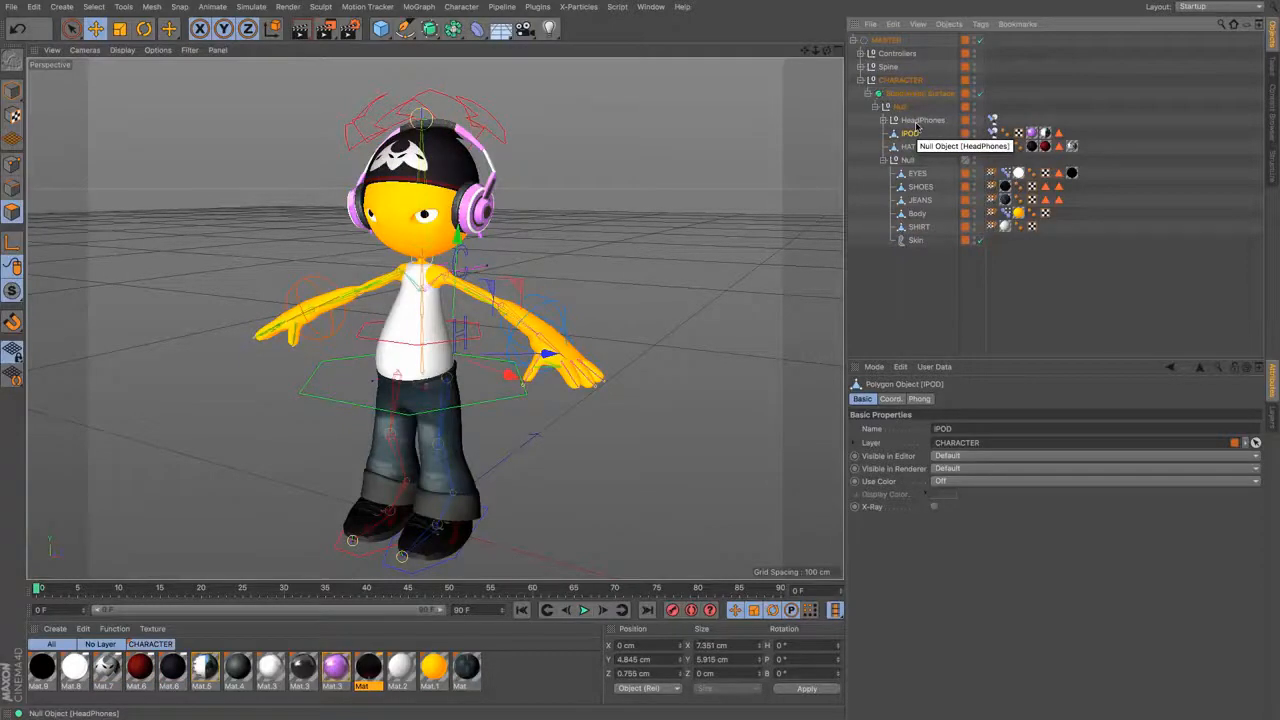
left_click(912, 93)
left_click(868, 94)
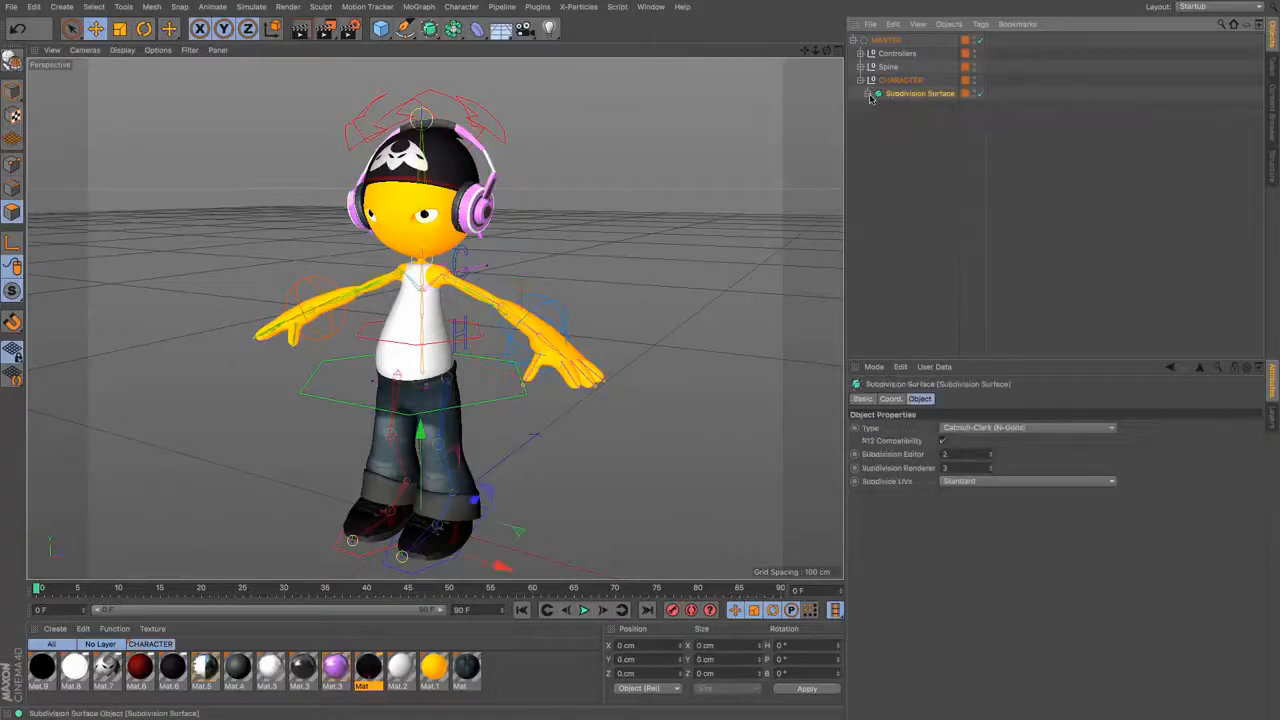
left_click(860, 80)
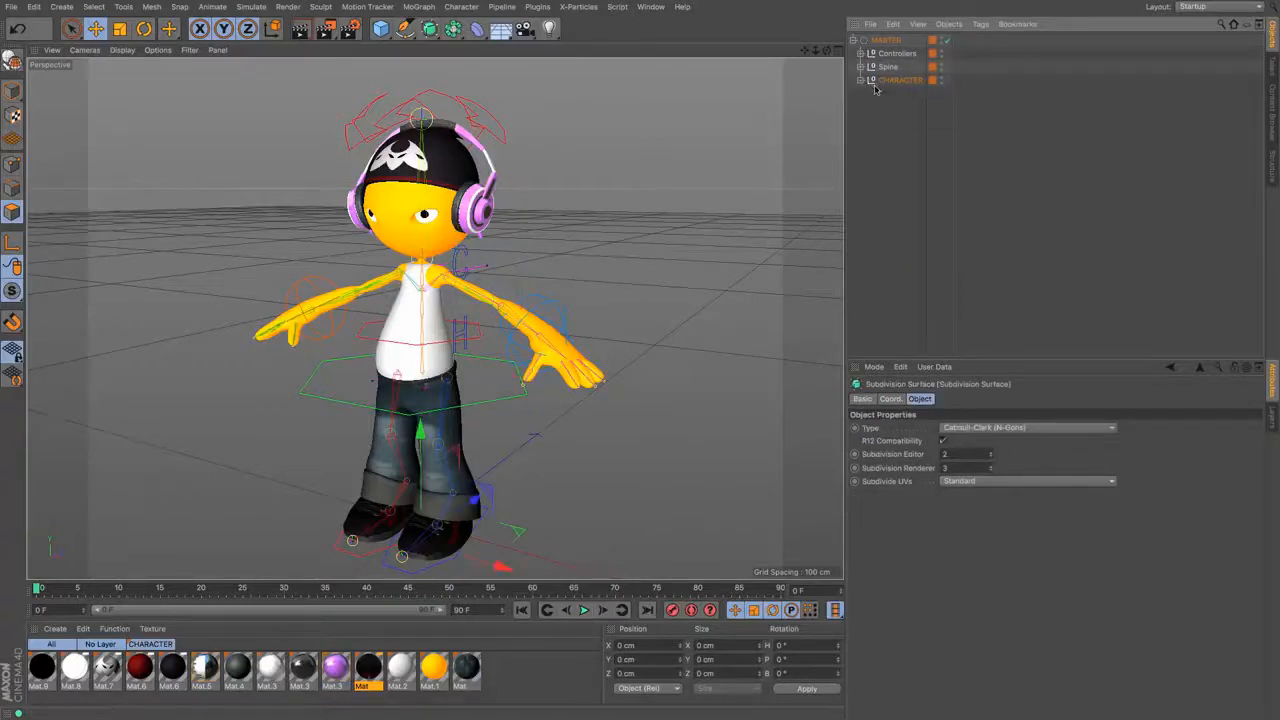
Step: Inspect the joint hierarchy inside the Spine group and collapse it again
left_click(888, 67)
left_click(860, 67, "ctrl")
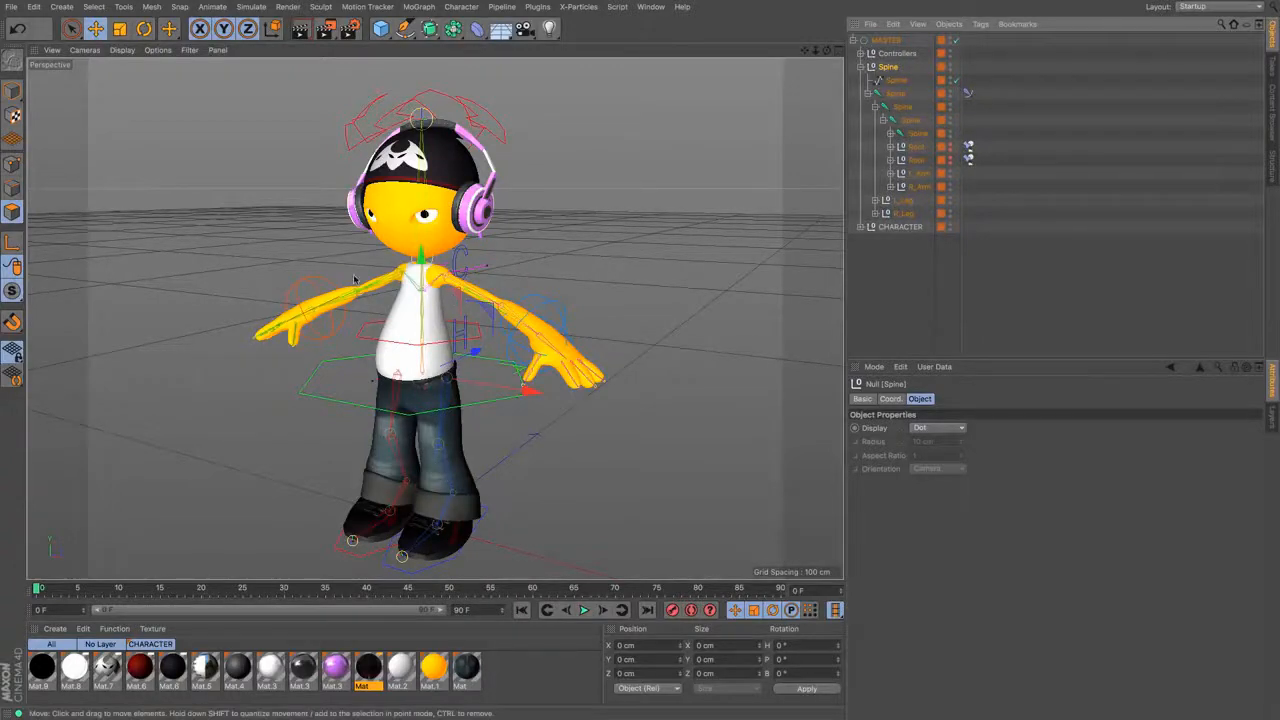
left_click(861, 66)
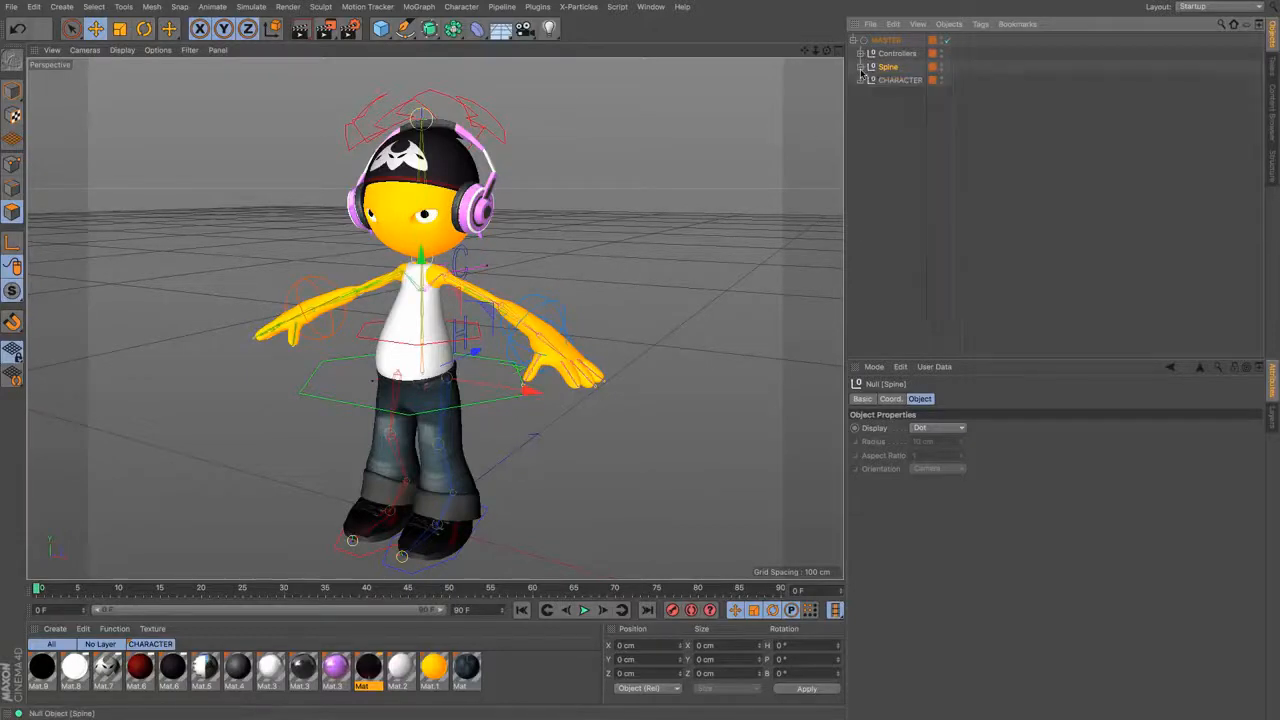
Step: Expand the Controllers group to list the rig's controller splines and switch back to Model mode
left_click(892, 55)
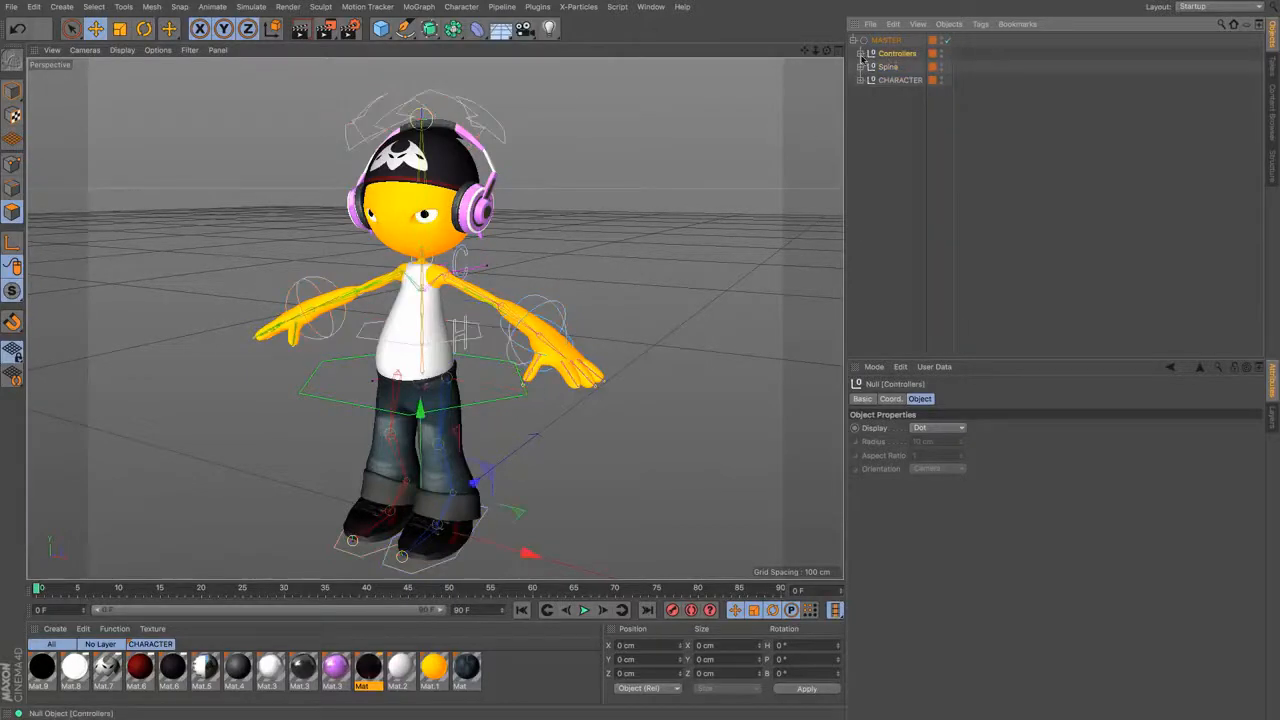
left_click(860, 55)
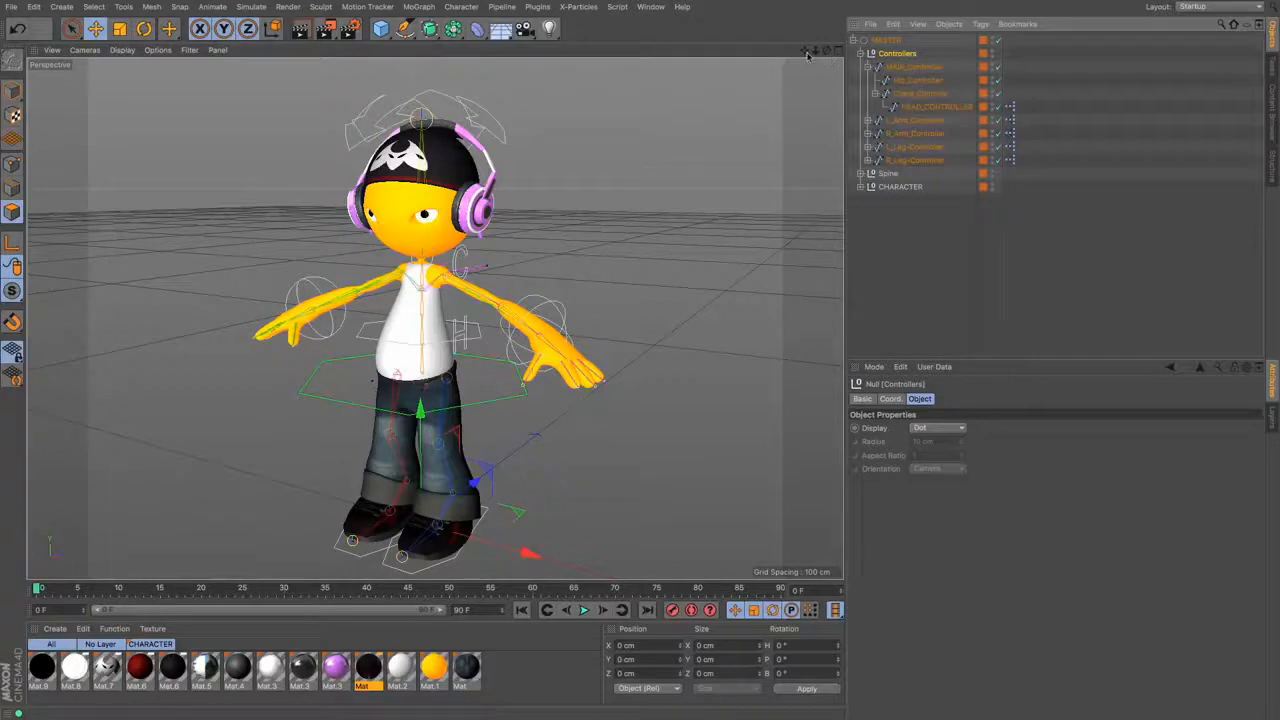
left_click_drag(804, 50, 788, 30)
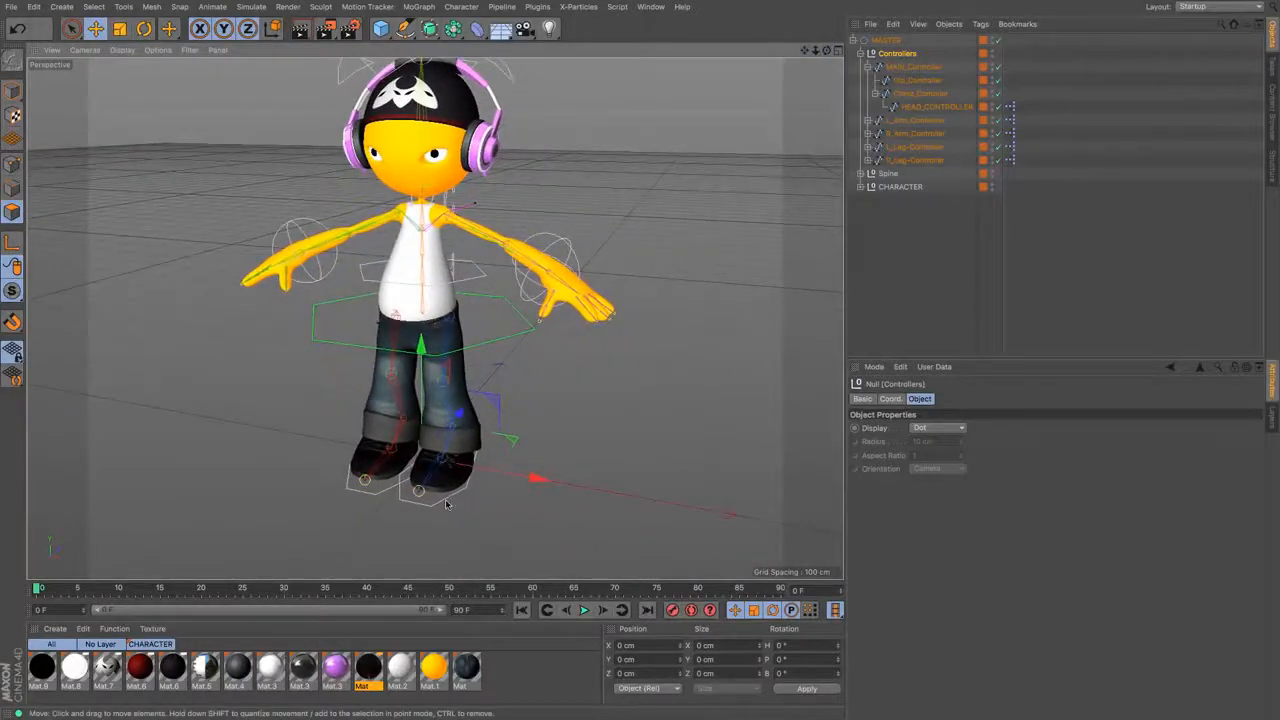
left_click(13, 92)
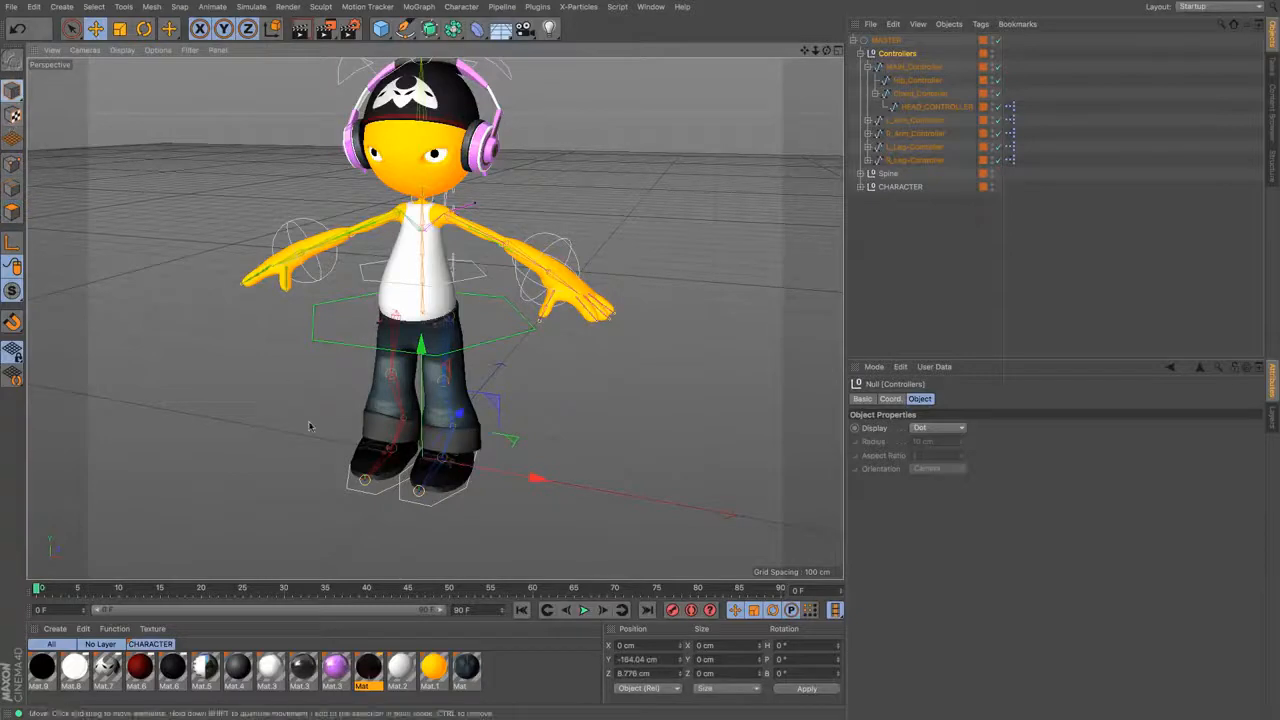
Step: Move the left leg controller to a Y position of about 38.5 cm, and try shifting it along X and rotating it
left_click(432, 510)
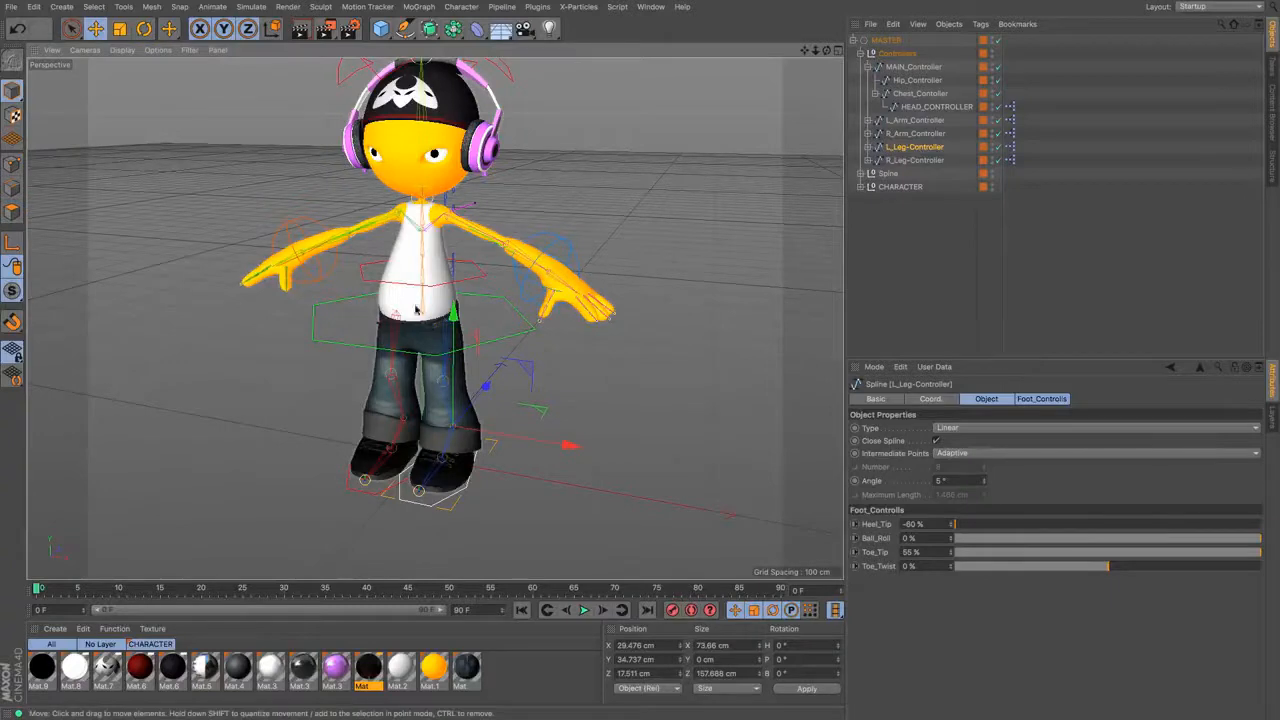
left_click_drag(454, 316, 372, 316)
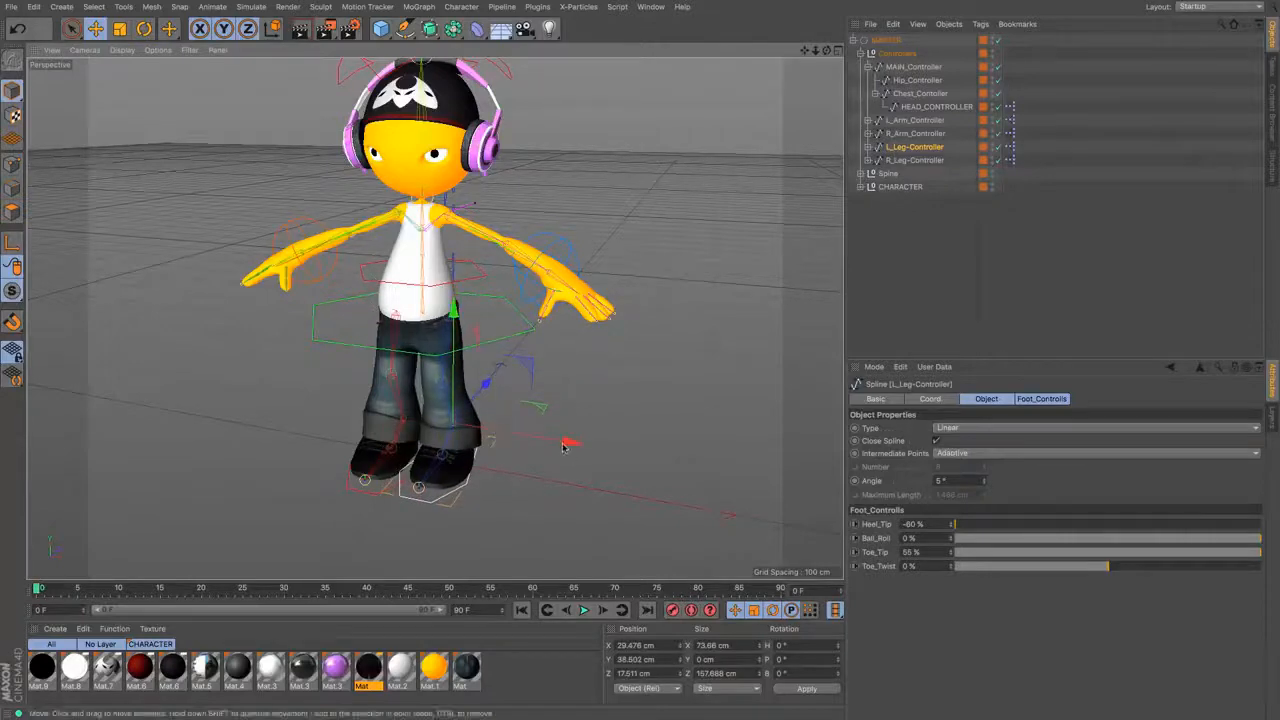
mouse_move(566, 446)
left_mouse_down()
mouse_move(712, 463)
mouse_move(565, 443)
left_mouse_up()
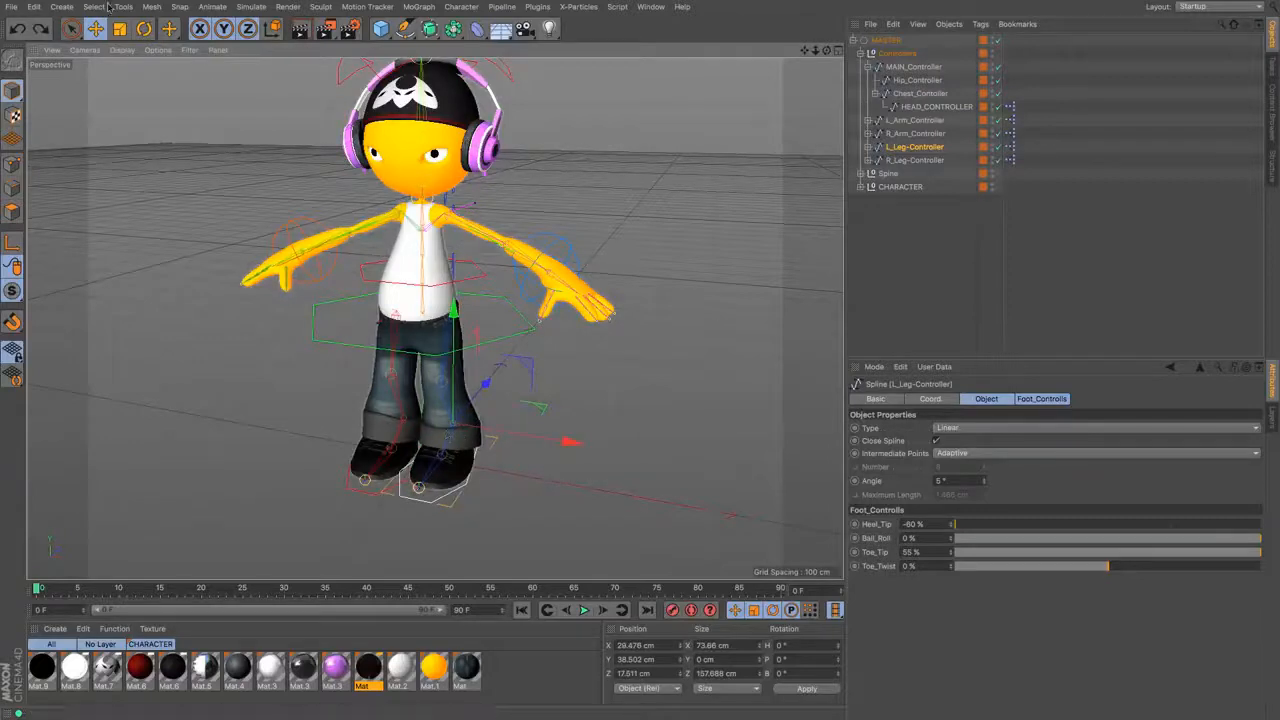
left_click(144, 28)
left_click_drag(433, 424, 430, 404)
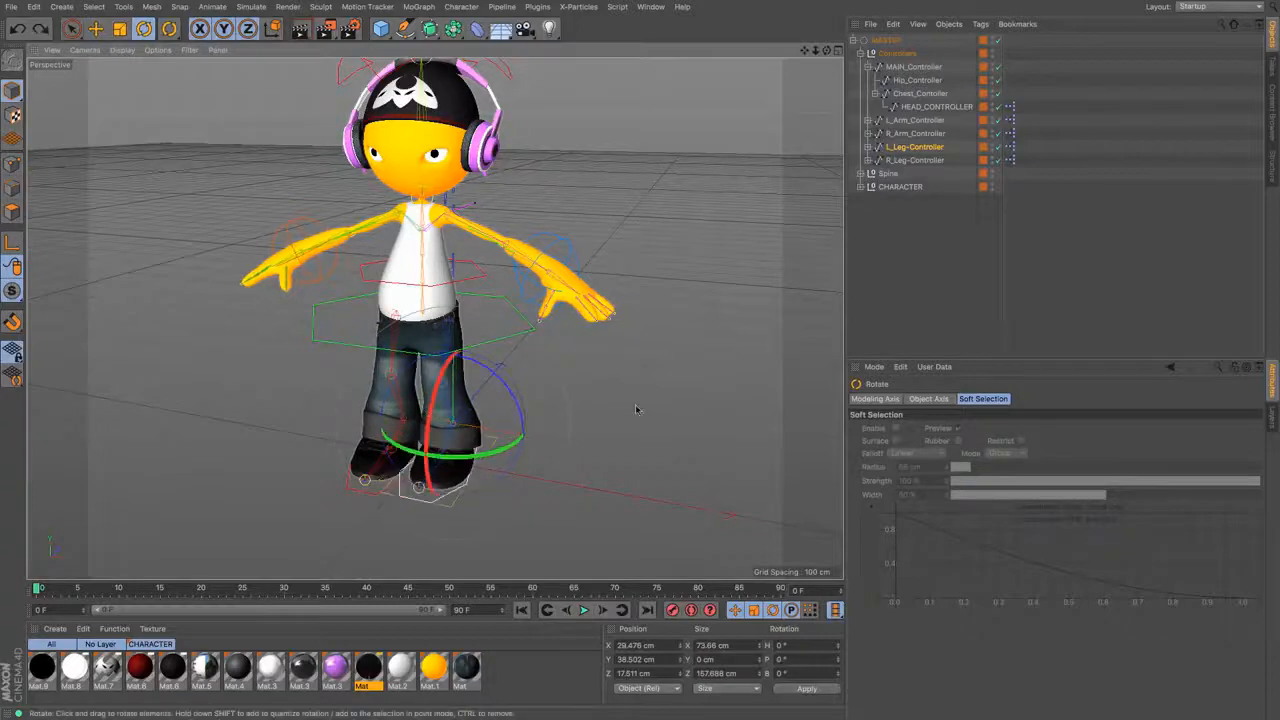
Step: Show only the Foot_Controlls parameters of the left leg controller and activate the Move tool, framing the legs closely
left_click(909, 149)
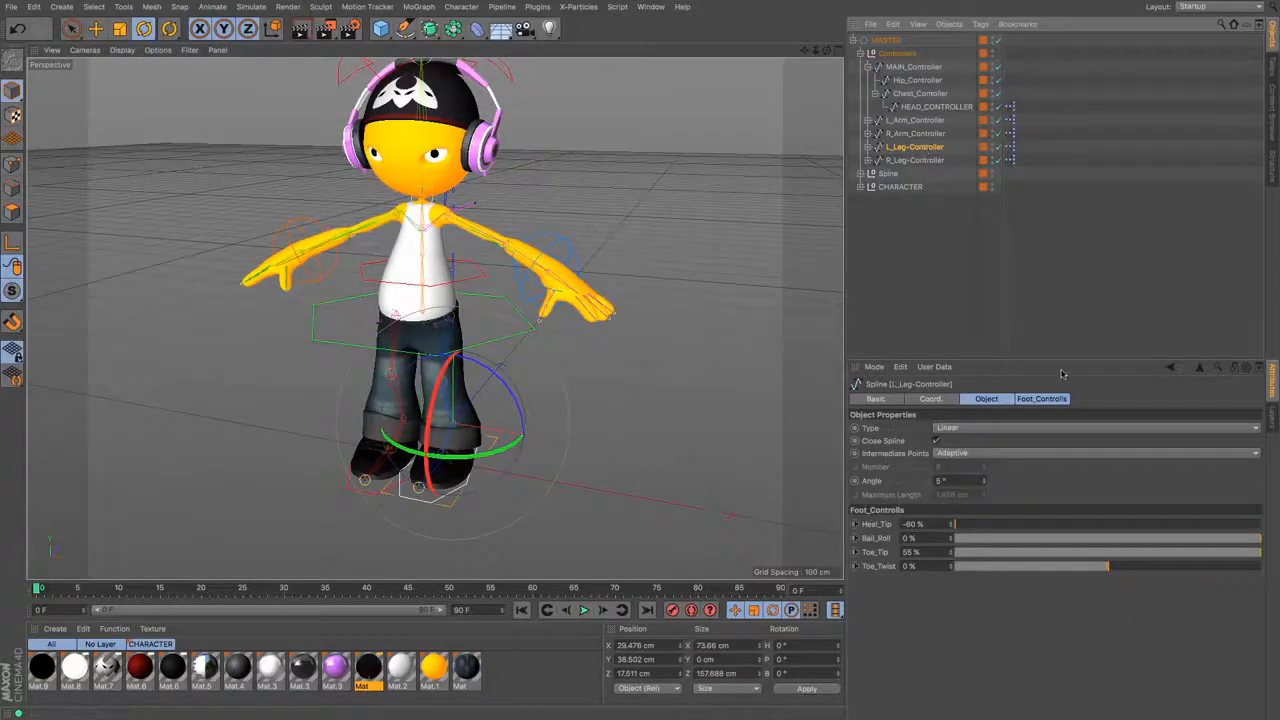
left_click(1045, 400)
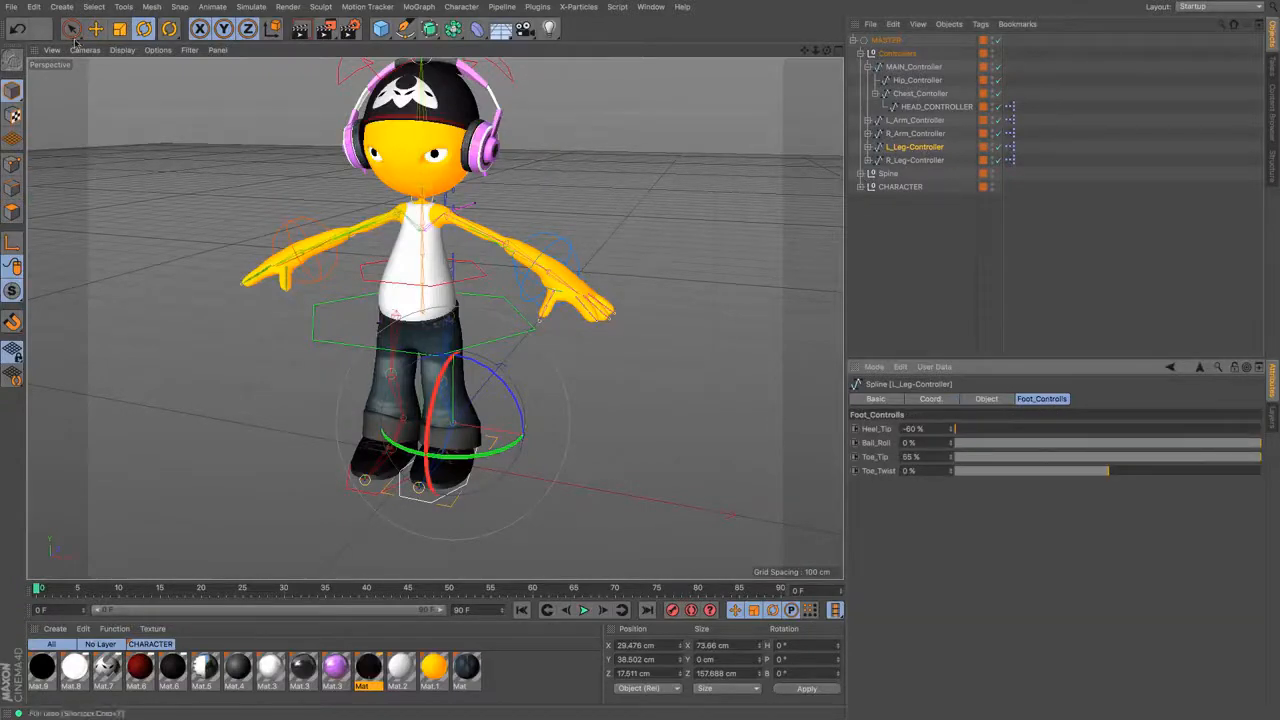
key("e")
left_click_drag(826, 50, 807, 50)
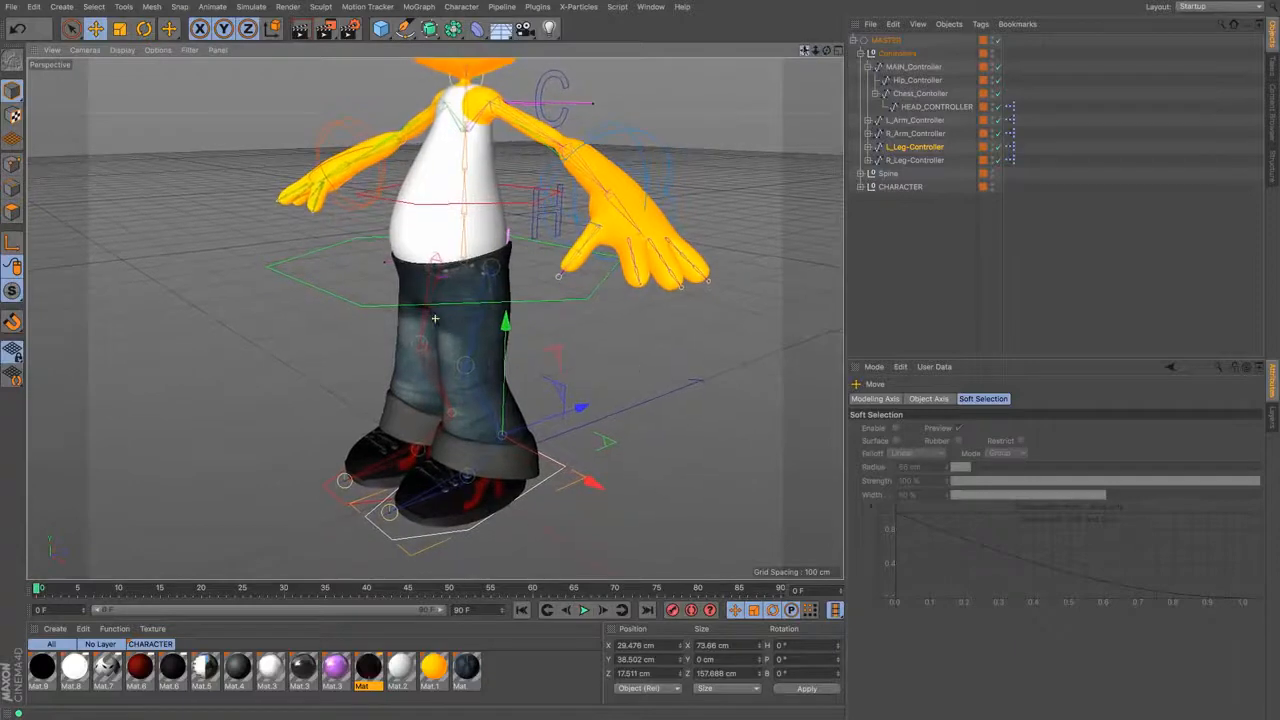
left_click(914, 147)
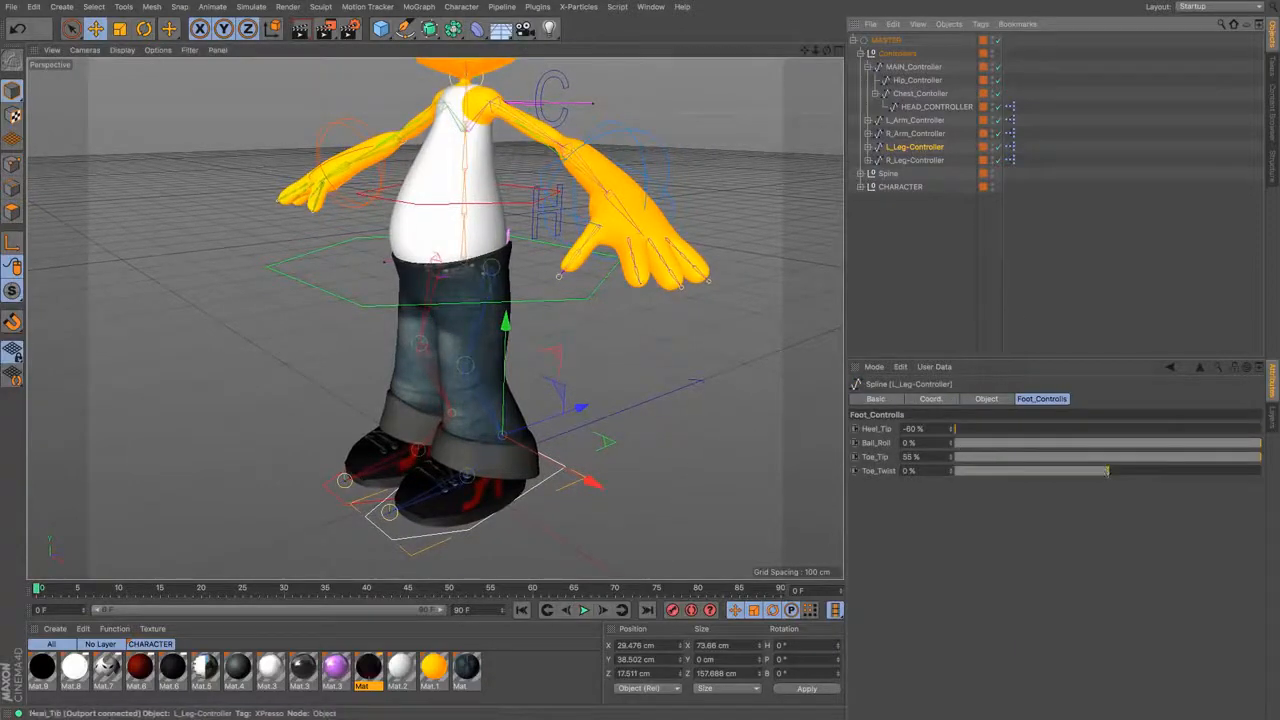
Step: Try the left foot's Heel_Tip, Ball_Roll, Toe_Tip and Toe_Twist sliders and return them to -60 %, 0 %, 55 % and 0 %
left_click_drag(955, 432, 1177, 440)
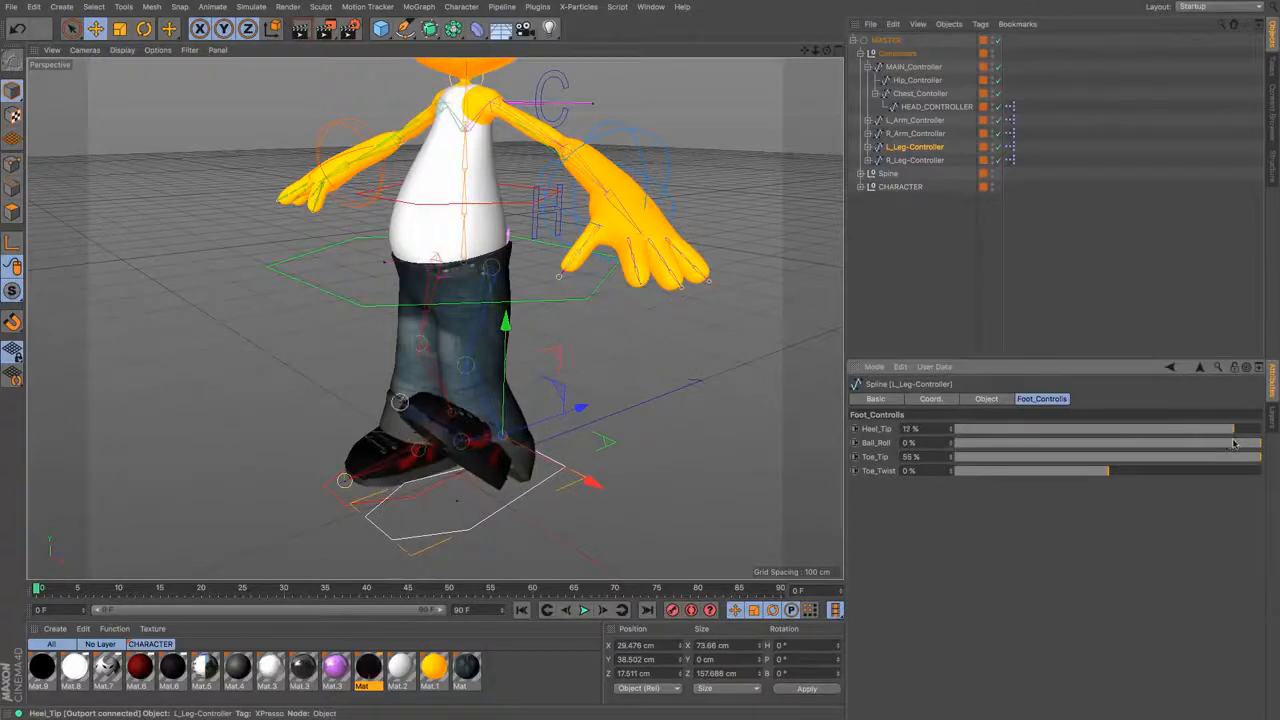
left_click_drag(1175, 433, 953, 430)
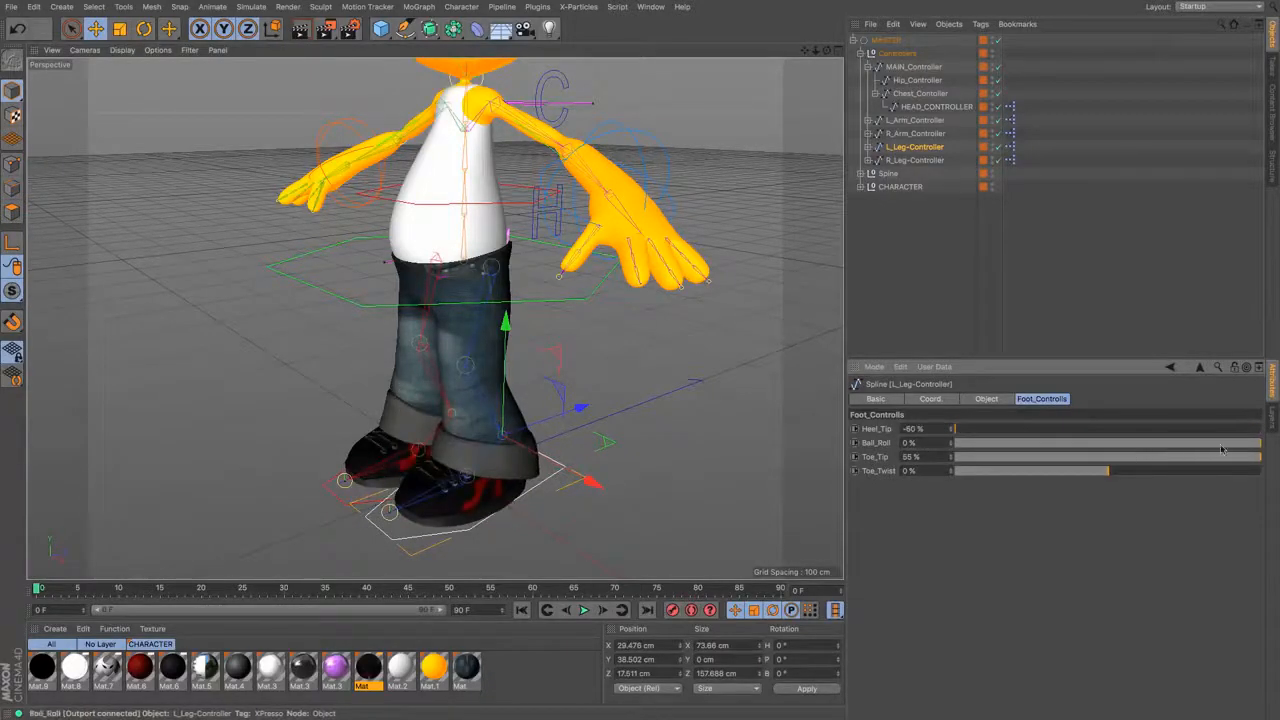
left_click_drag(1259, 449, 897, 457)
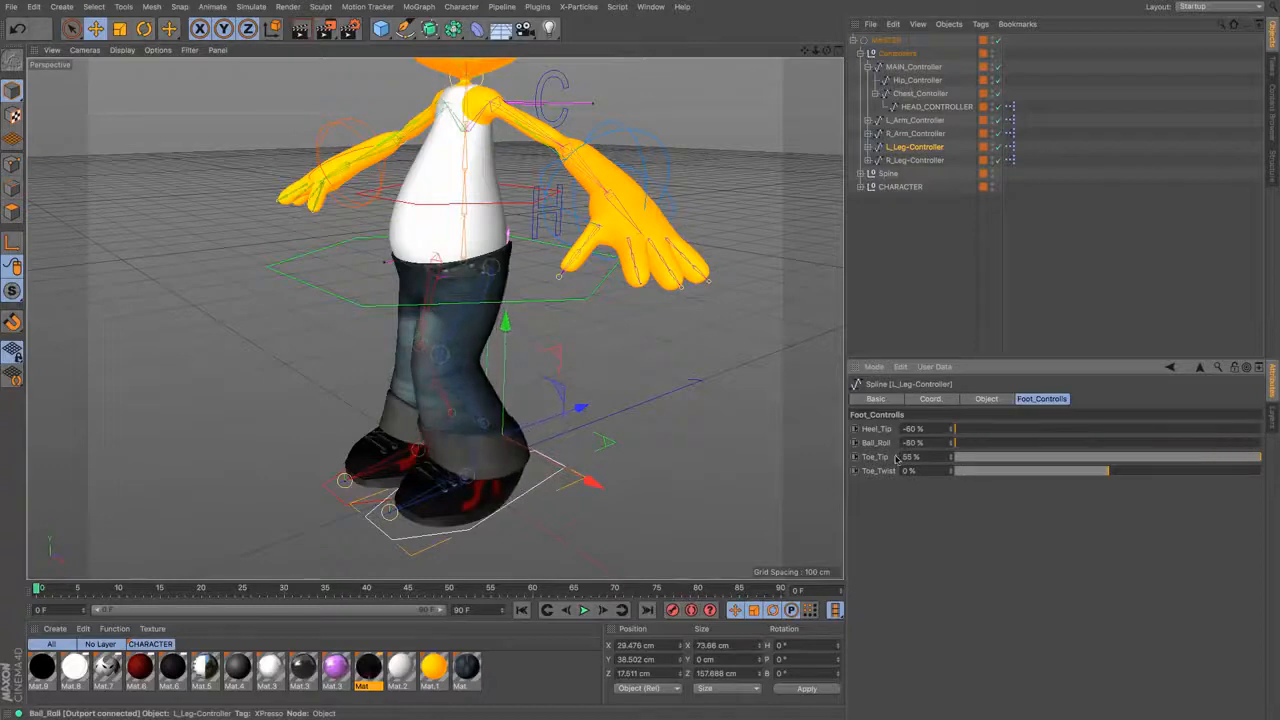
left_click_drag(978, 461, 899, 461)
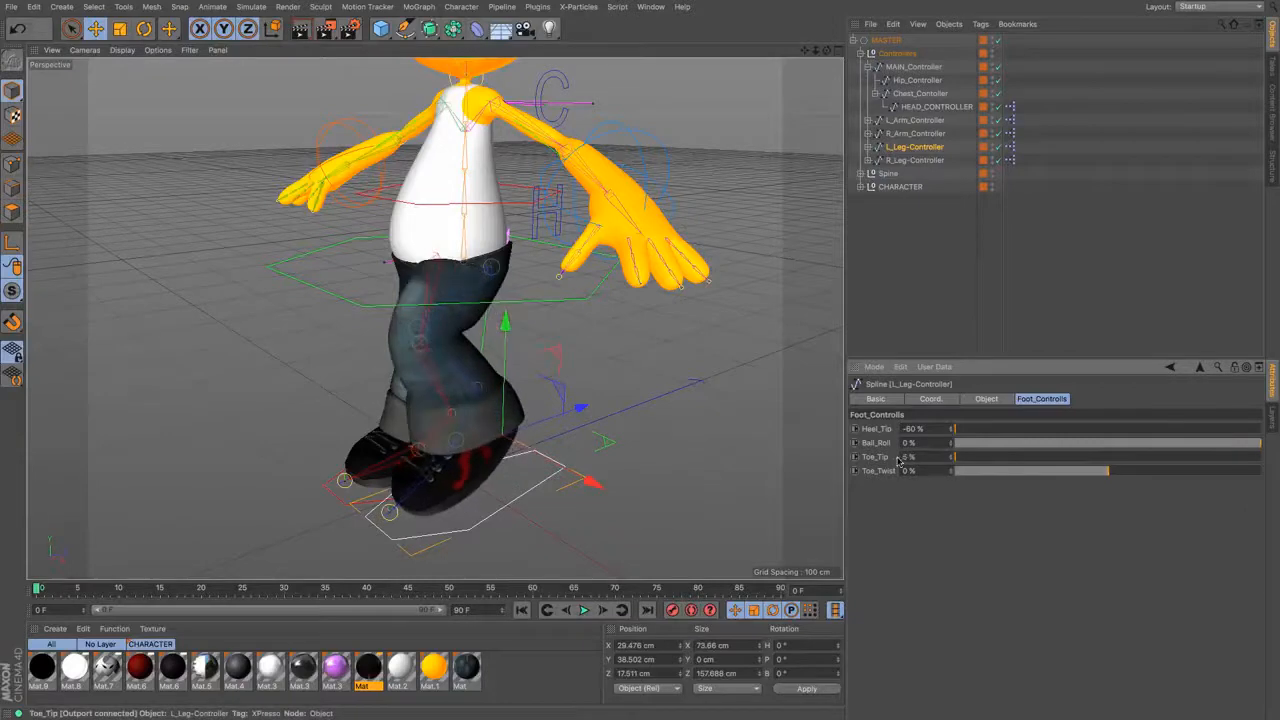
left_click_drag(999, 465, 1267, 466)
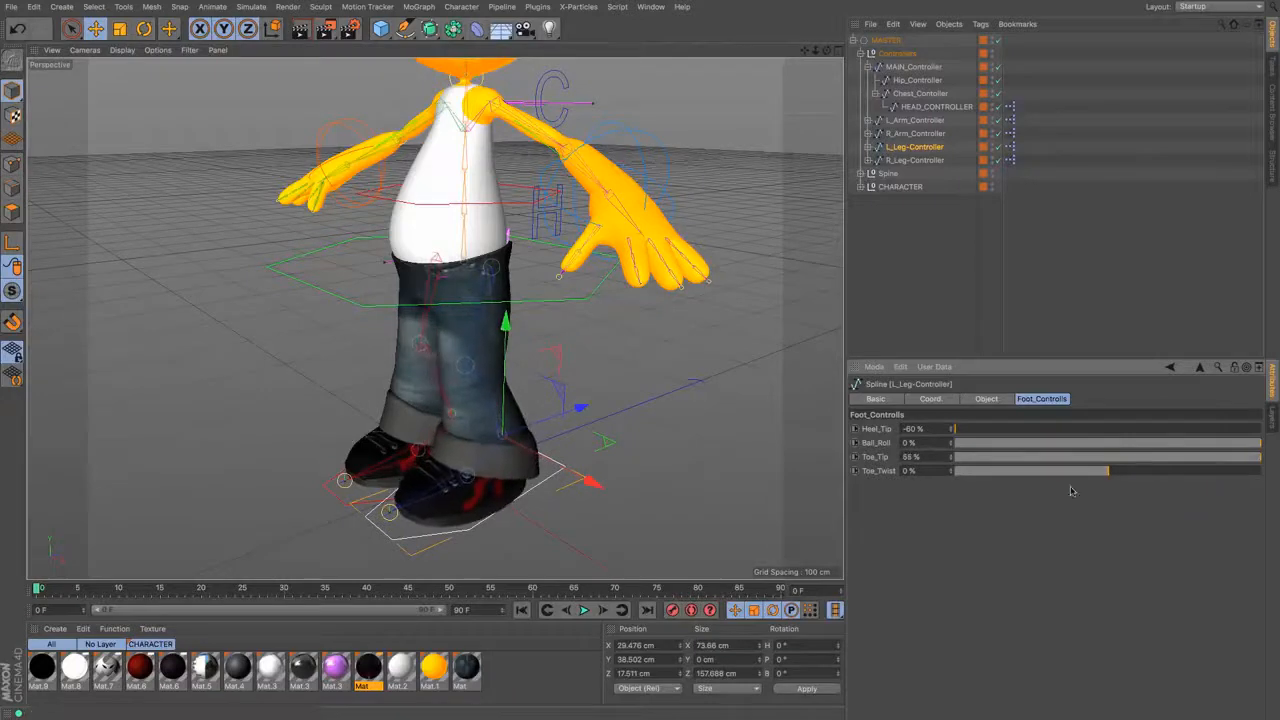
mouse_move(1129, 471)
left_mouse_down()
mouse_move(1255, 472)
mouse_move(940, 472)
mouse_move(1262, 472)
mouse_move(916, 481)
mouse_move(1172, 496)
mouse_move(949, 486)
mouse_move(1117, 492)
left_mouse_up()
Step: Try a stepping pose on the left leg controller with Ball_Roll at -44 %, Y at about 45.6 cm and Z at about 80.9 cm
left_click_drag(827, 50, 898, 26)
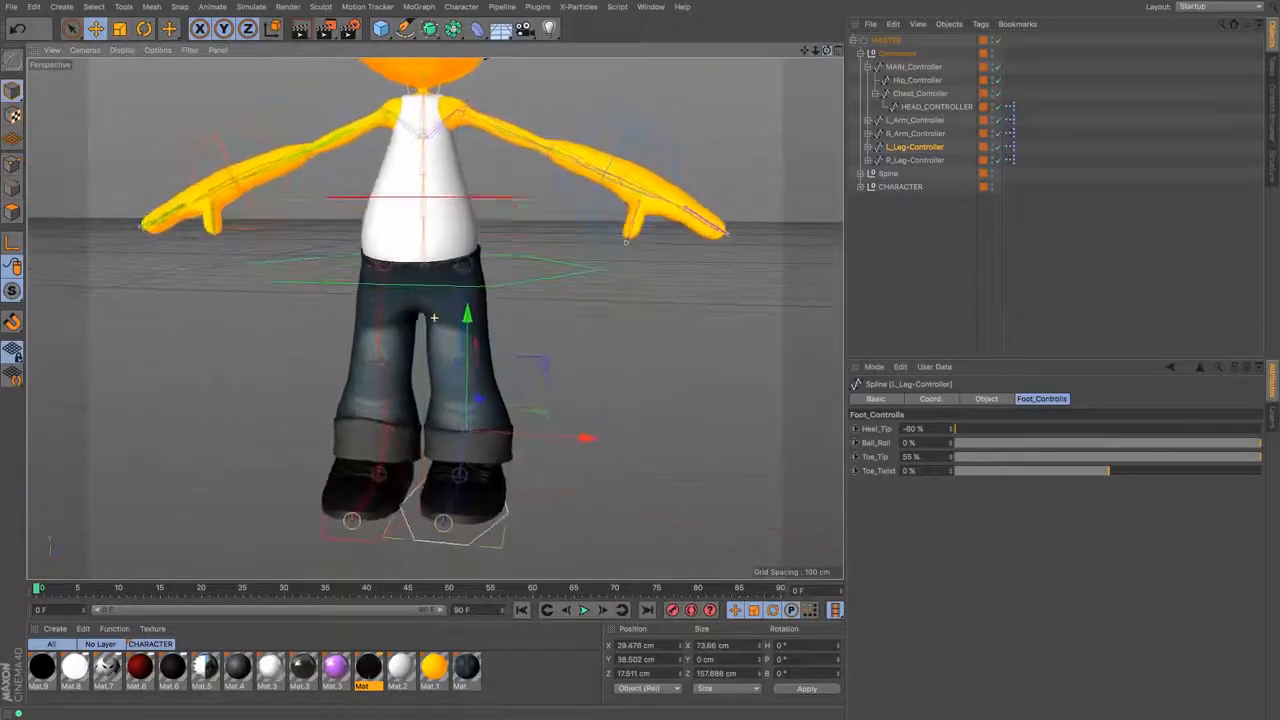
left_click_drag(434, 318, 497, 295)
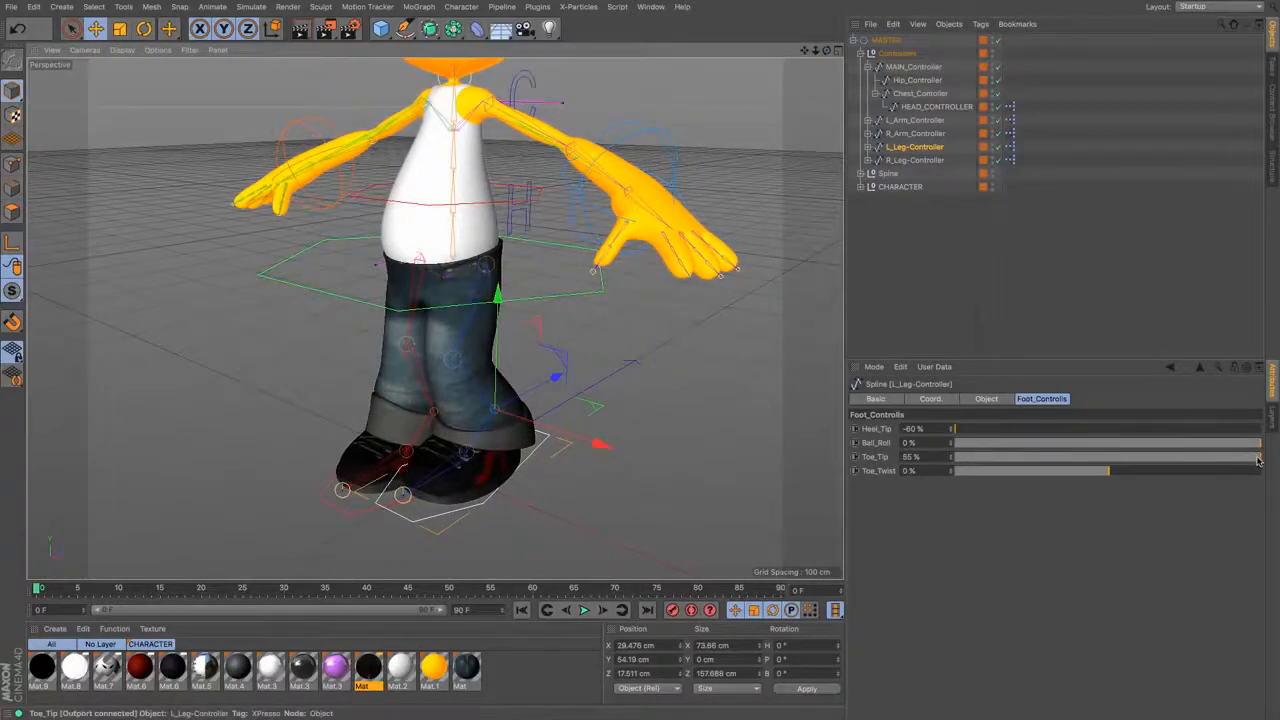
left_click_drag(1258, 459, 1036, 447)
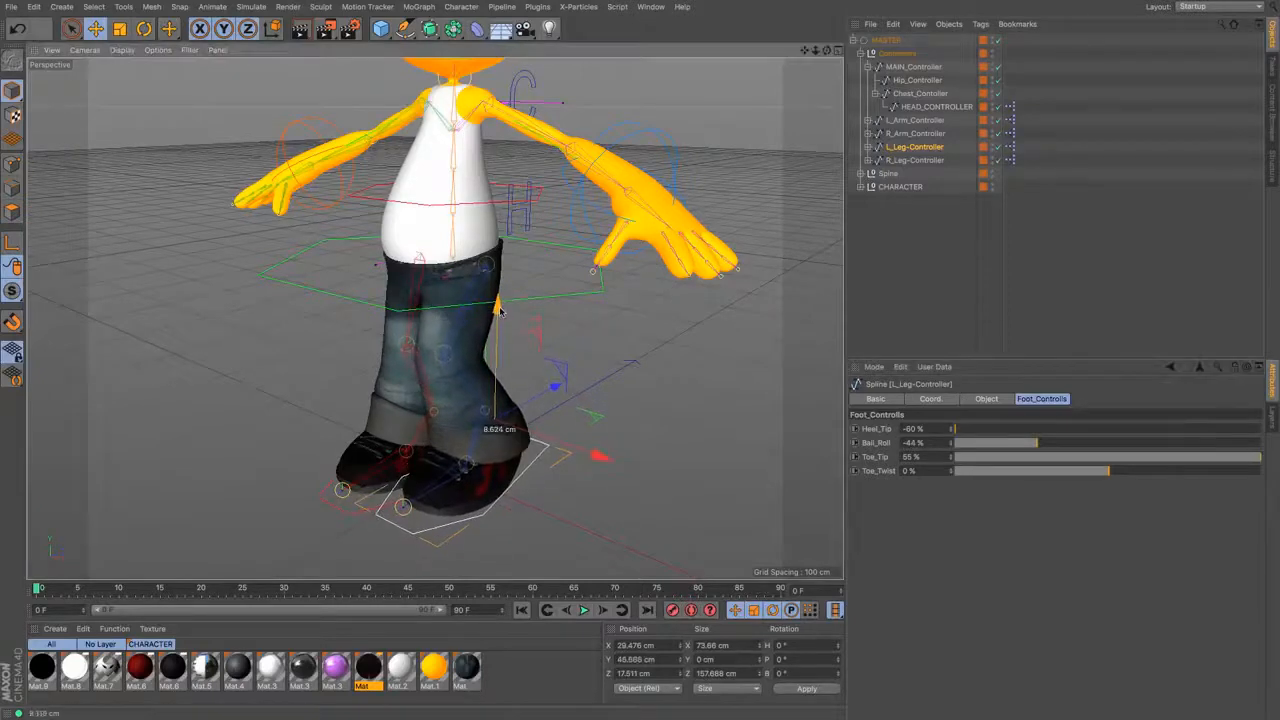
left_click_drag(553, 400, 597, 388)
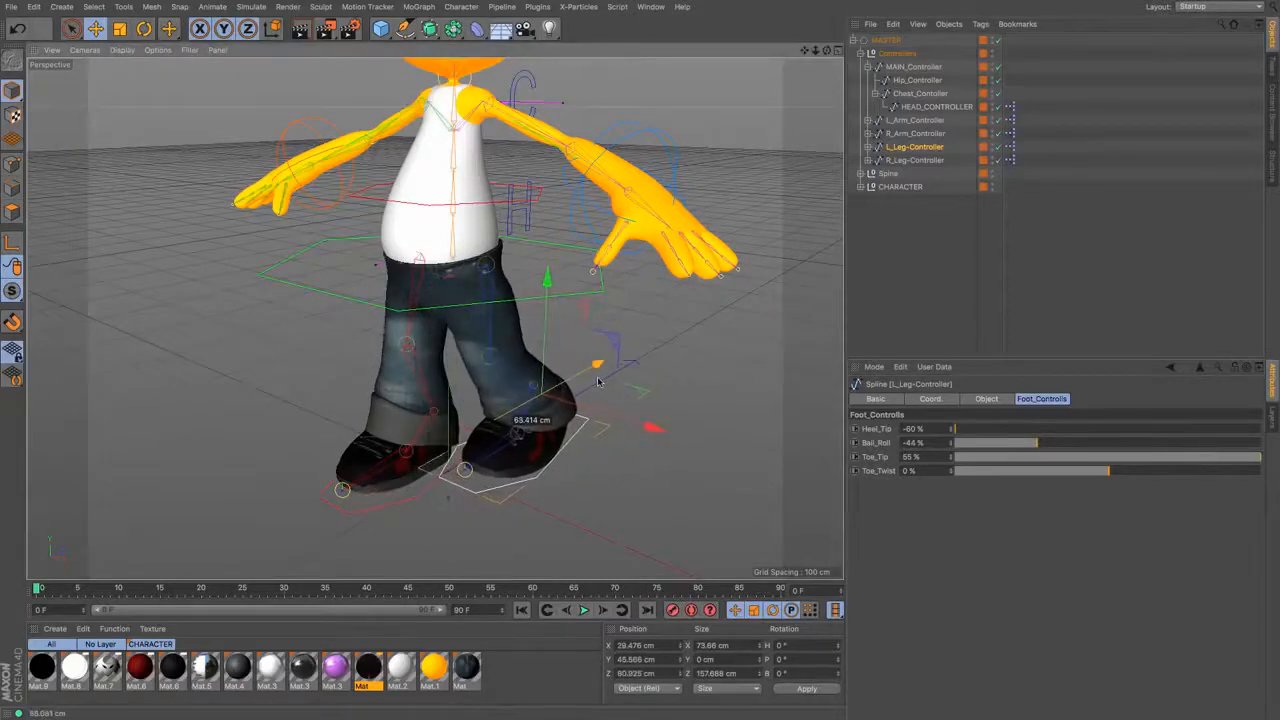
left_click_drag(827, 50, 735, 18)
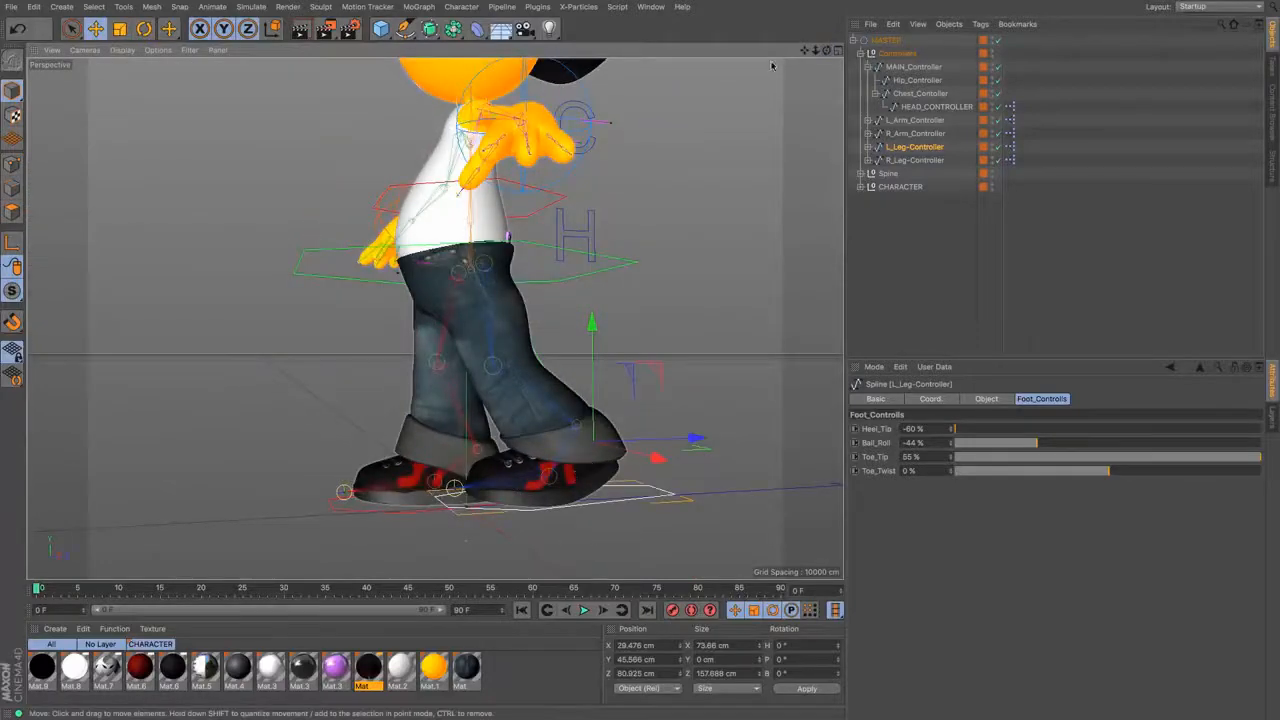
left_click_drag(827, 50, 915, 82)
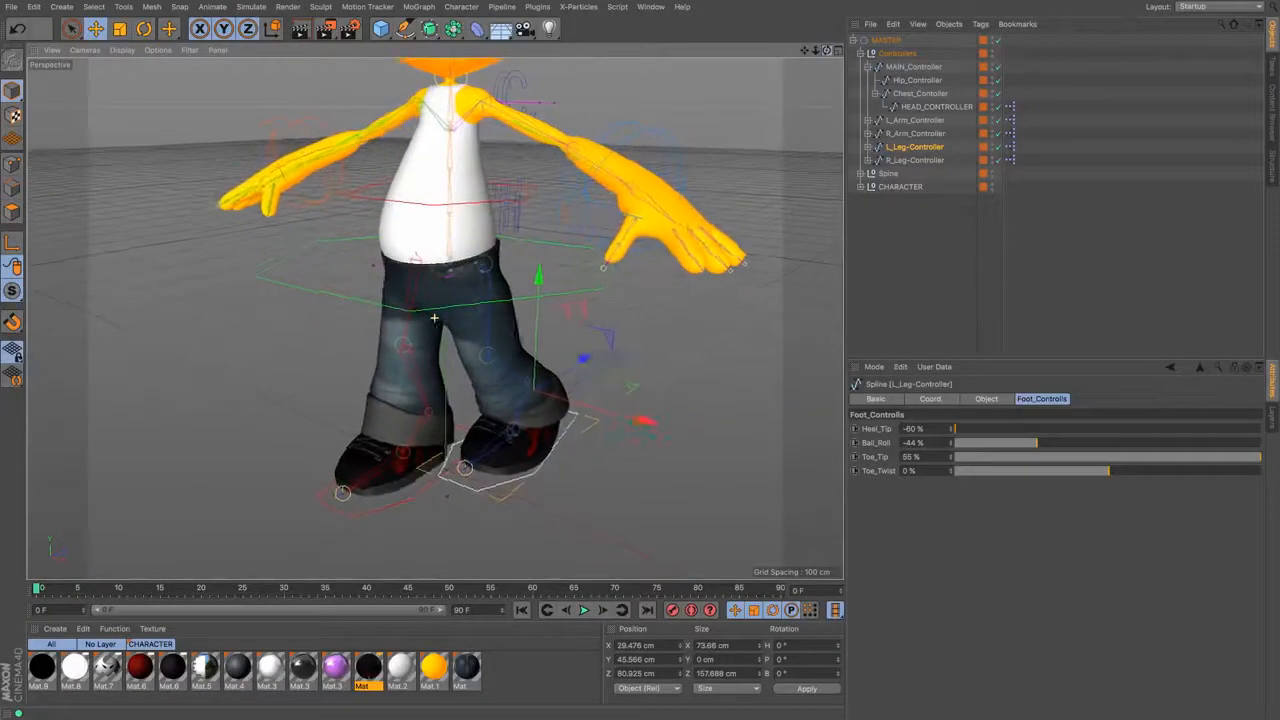
Step: Undo the left leg's stepping pose and select the right leg controller to show its foot controls
left_click_drag(624, 361, 641, 362, "alt")
key("ctrl+z")
key("ctrl+z")
key("ctrl+z")
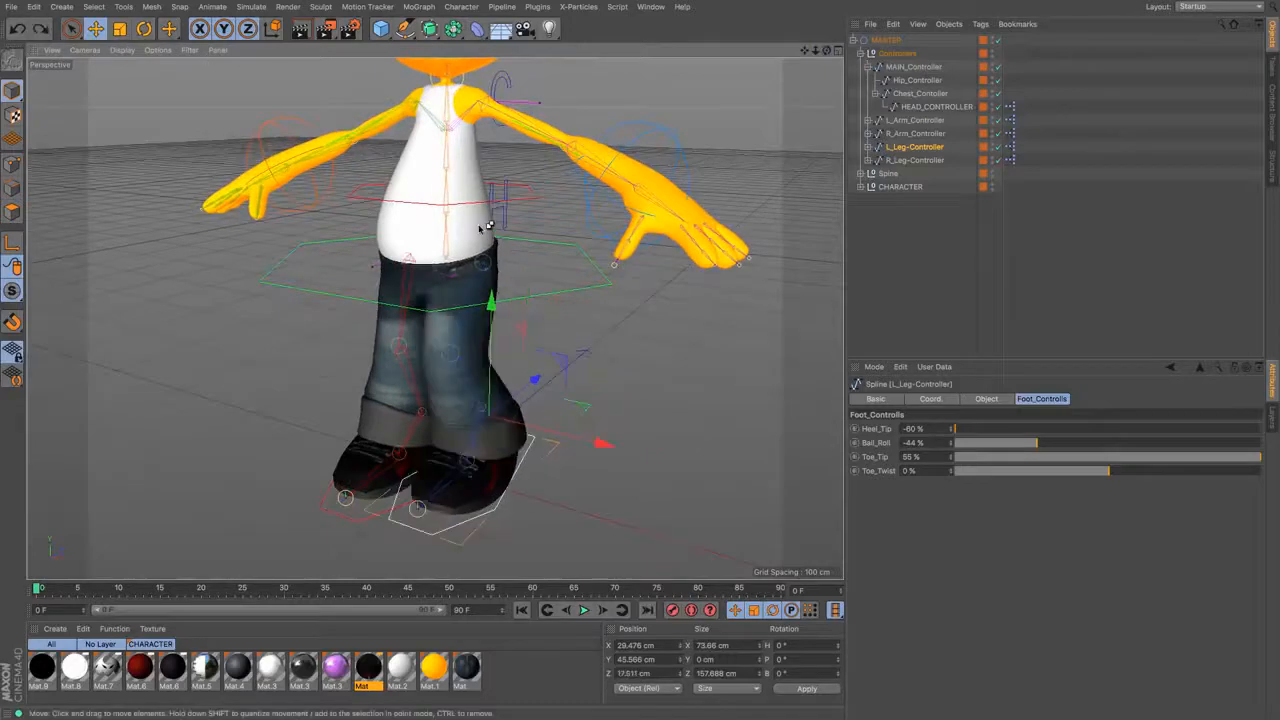
left_click(349, 521)
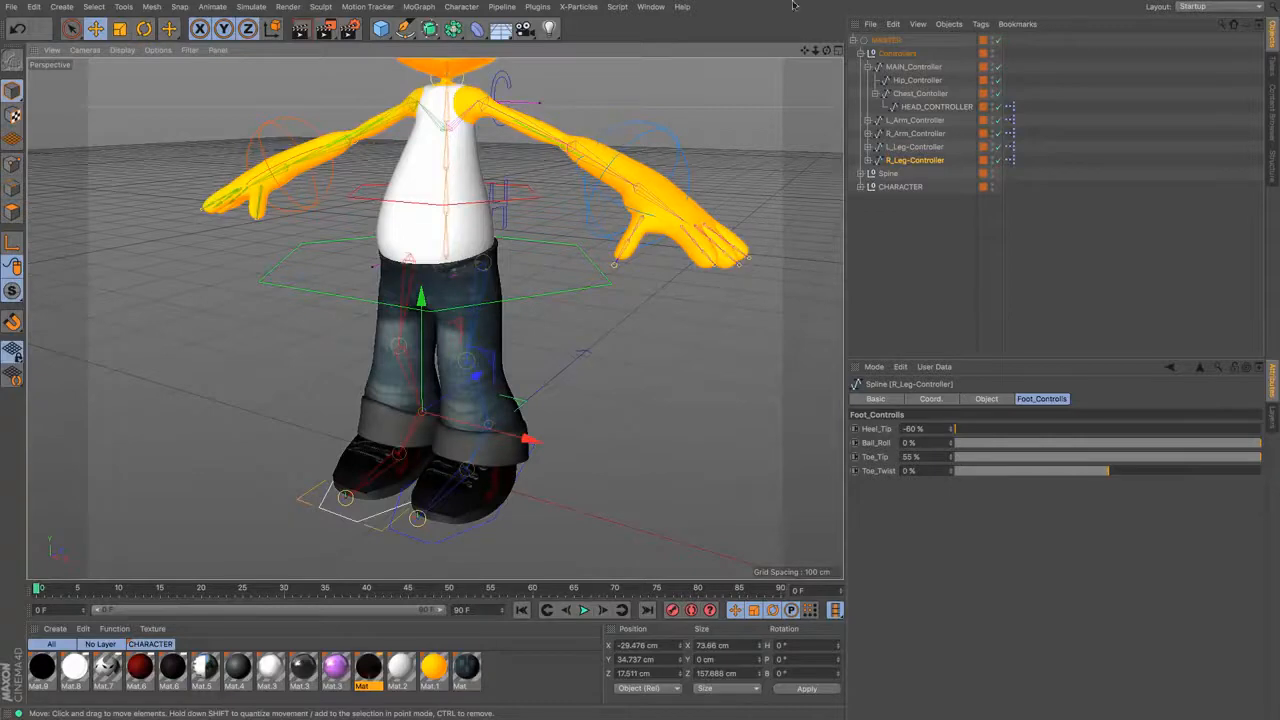
left_click_drag(804, 50, 845, 46)
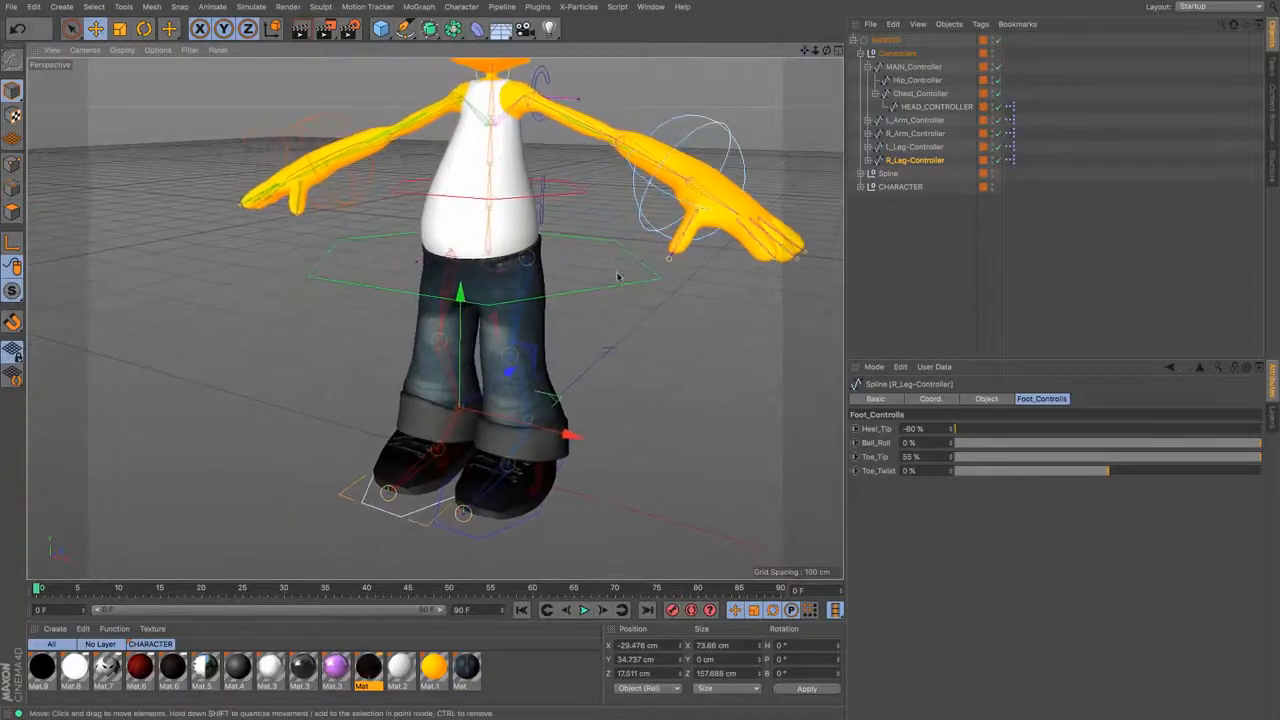
Step: Select the MASTER controller around the waist and move the whole character to about X 1.7 cm and Z 53.3 cm
left_click(622, 283)
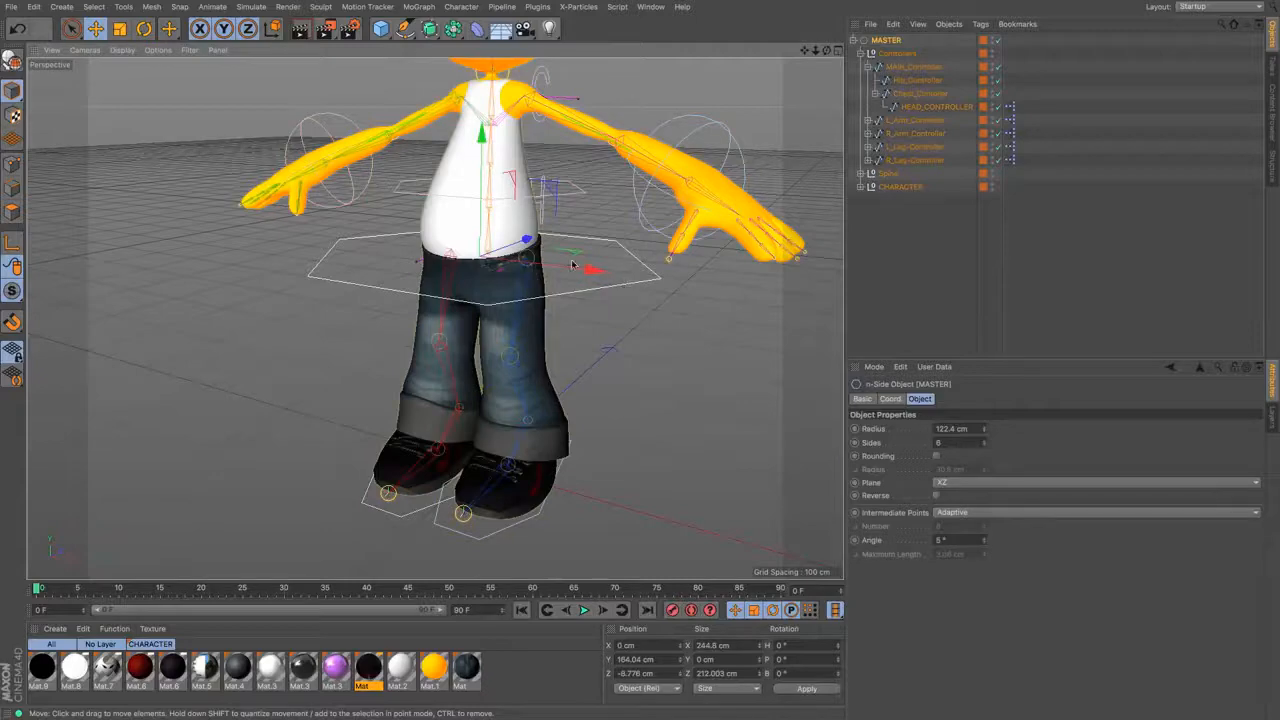
mouse_move(527, 240)
left_mouse_down()
mouse_move(250, 297)
mouse_move(674, 201)
mouse_move(531, 249)
mouse_move(700, 200)
mouse_move(520, 263)
mouse_move(560, 232)
mouse_move(540, 250)
left_mouse_up()
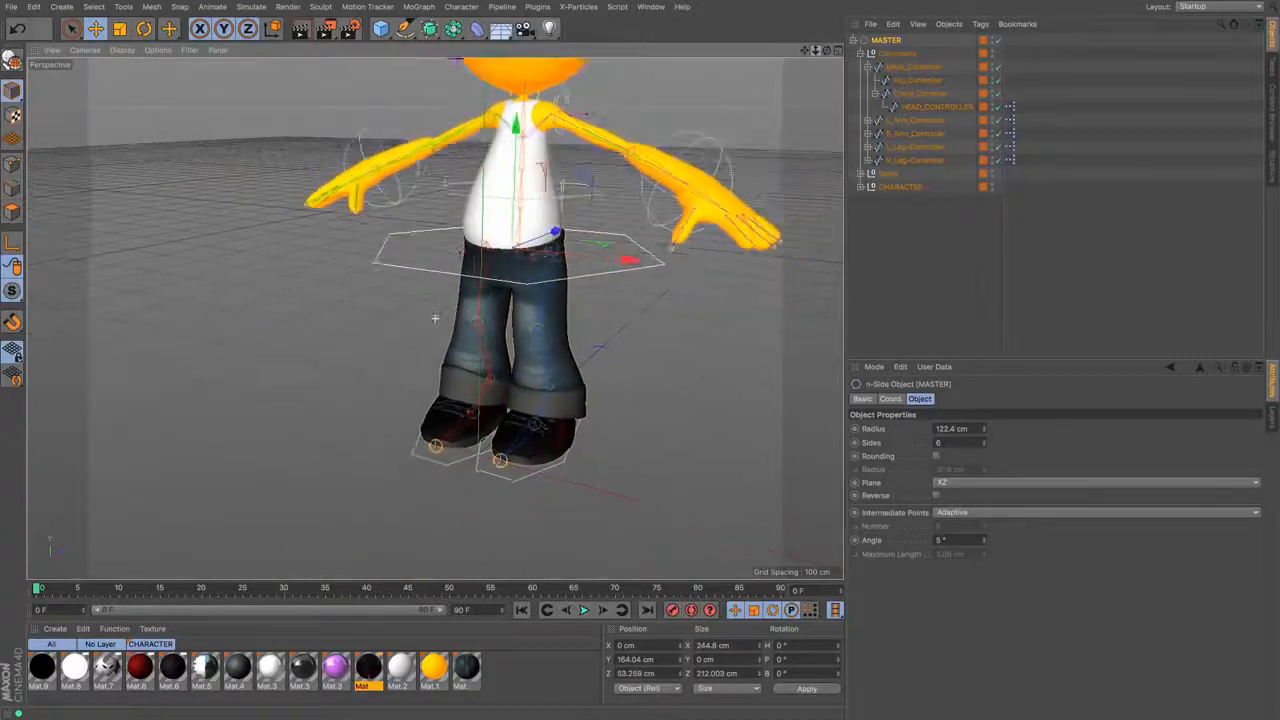
left_click_drag(815, 50, 790, 79)
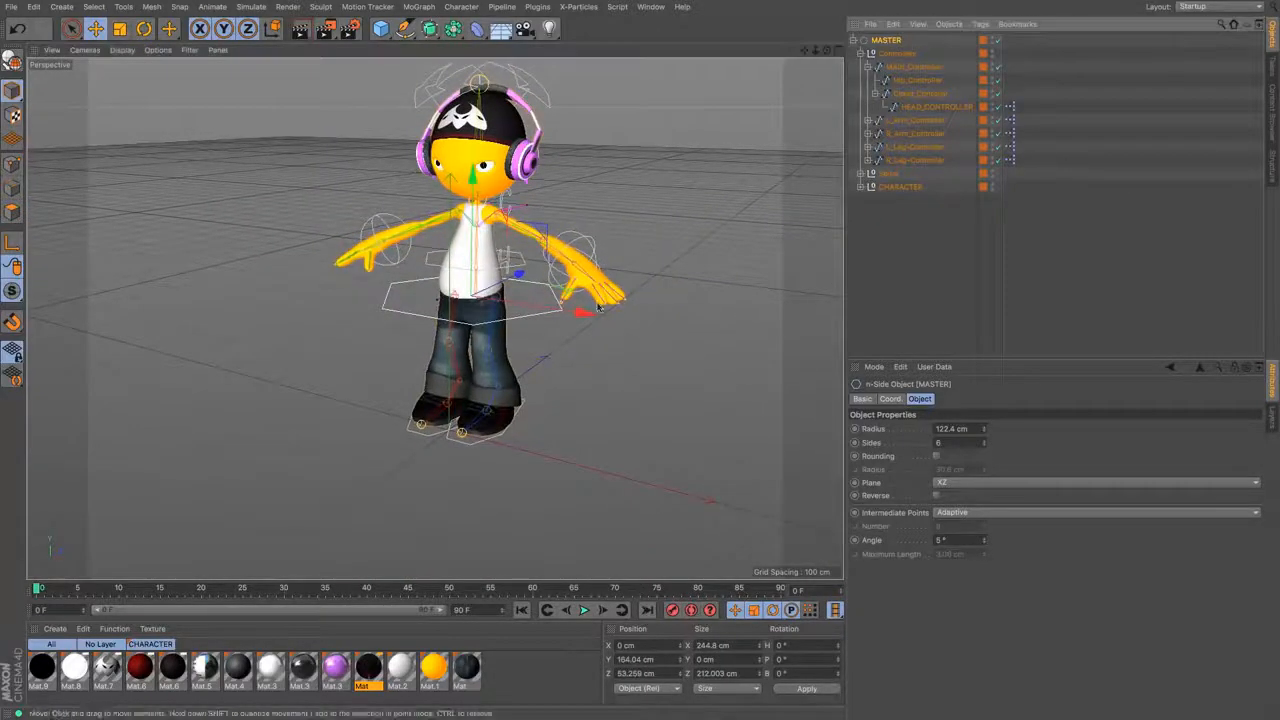
left_click_drag(598, 308, 569, 301)
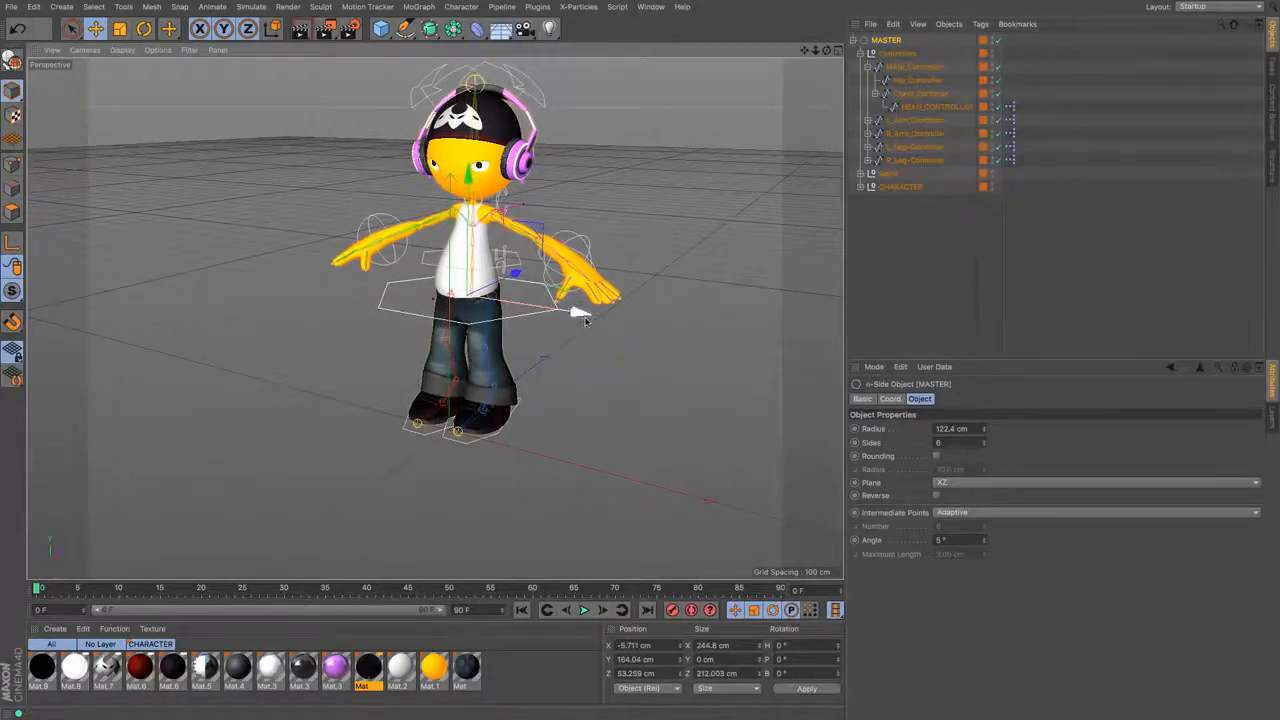
left_click_drag(580, 311, 587, 320)
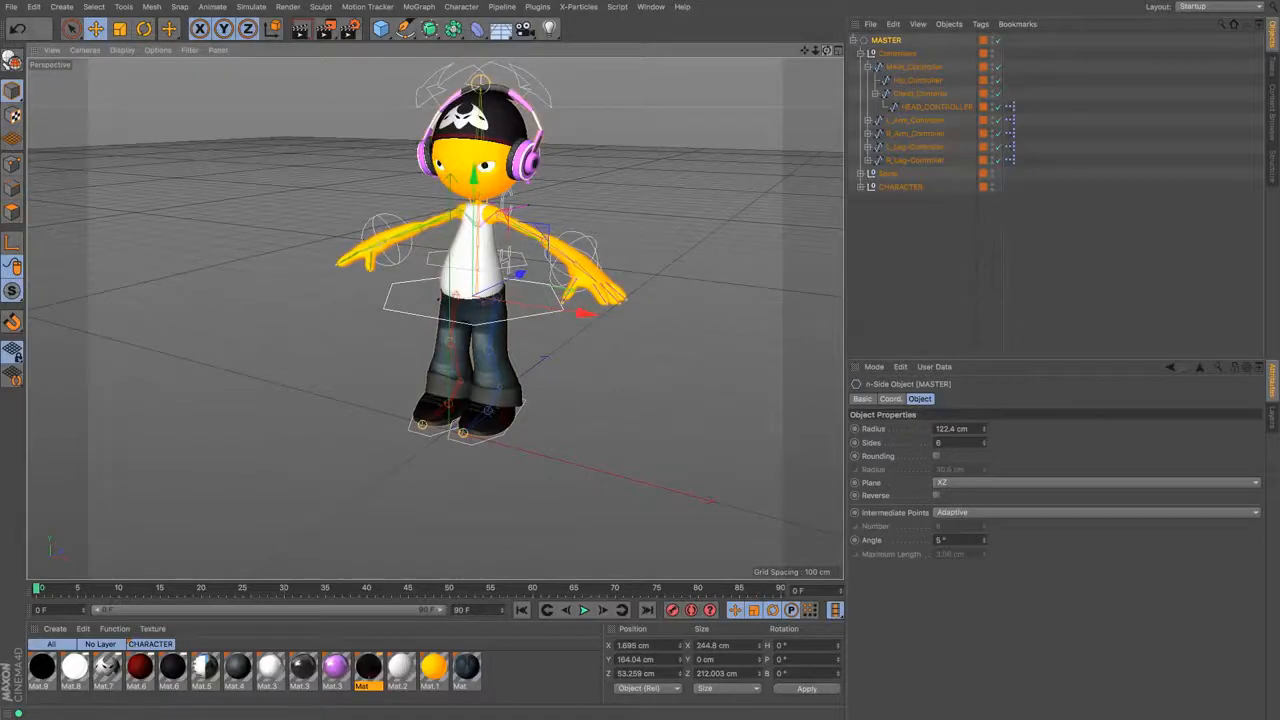
Step: Try lowering the hips with Hip_Controller to a Y position of about -65 cm, and raise them to about -52 cm
left_click_drag(827, 50, 660, 45)
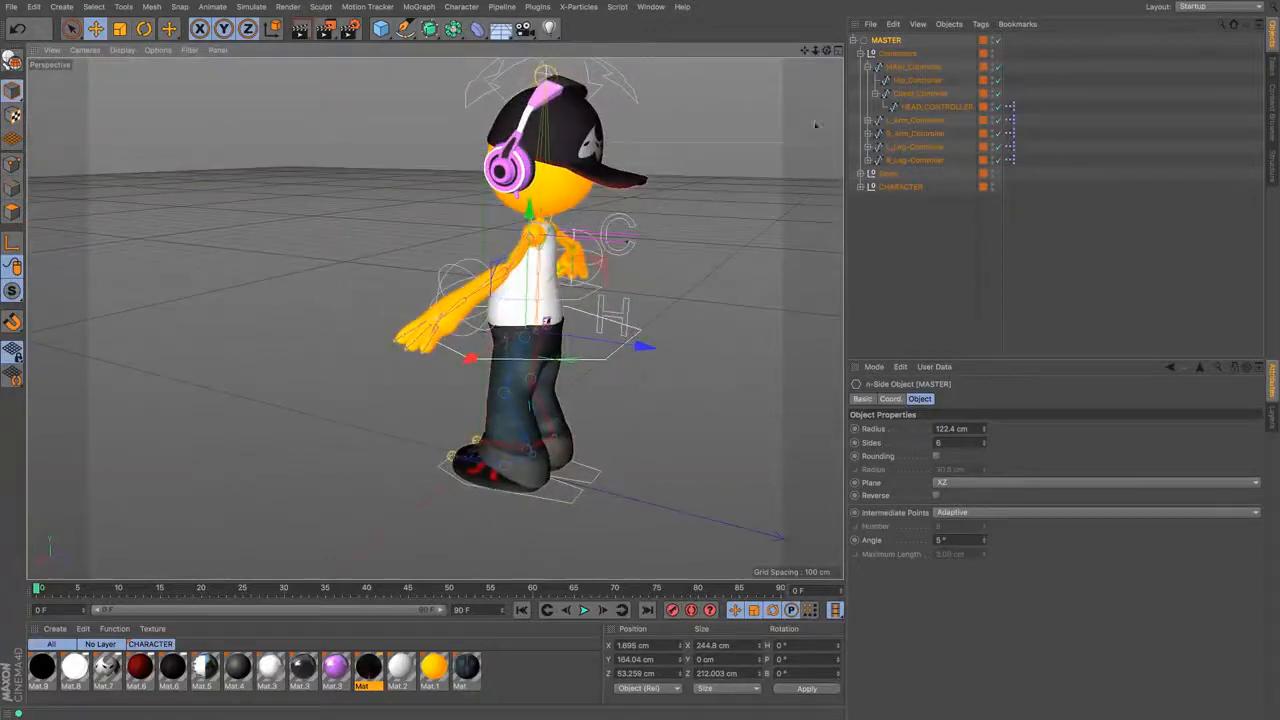
left_click(628, 312)
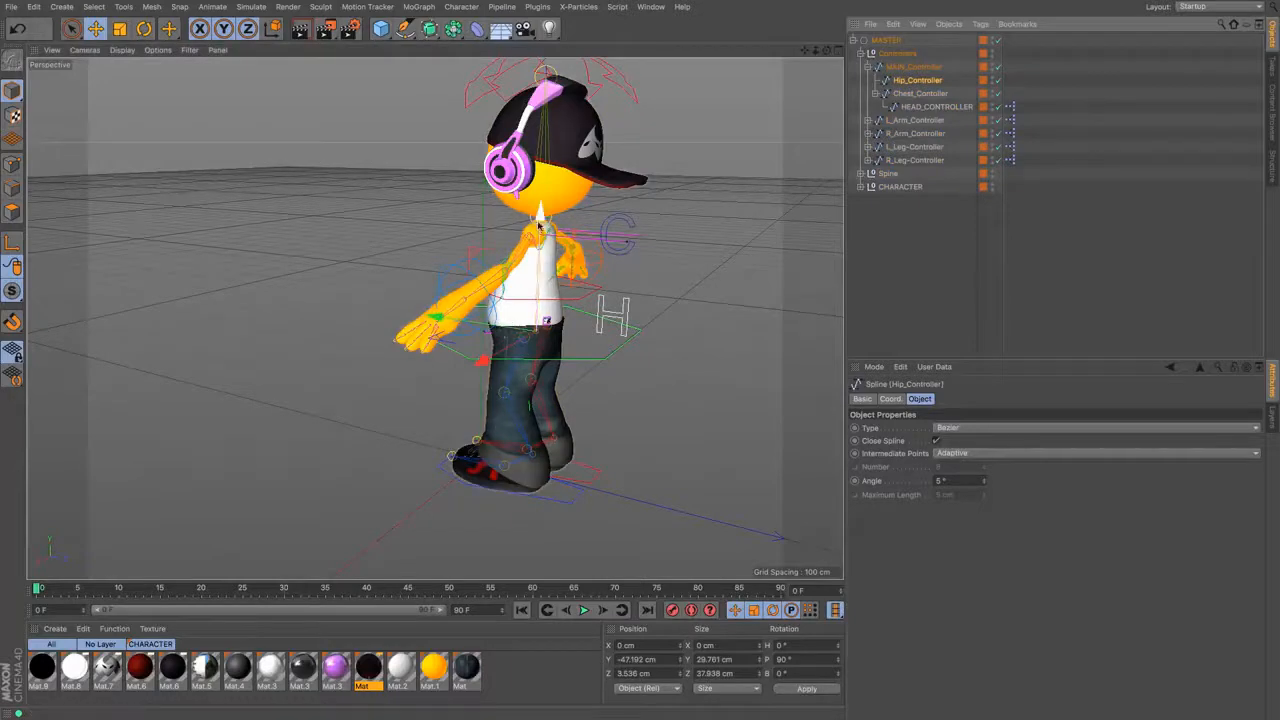
left_click_drag(539, 217, 541, 232)
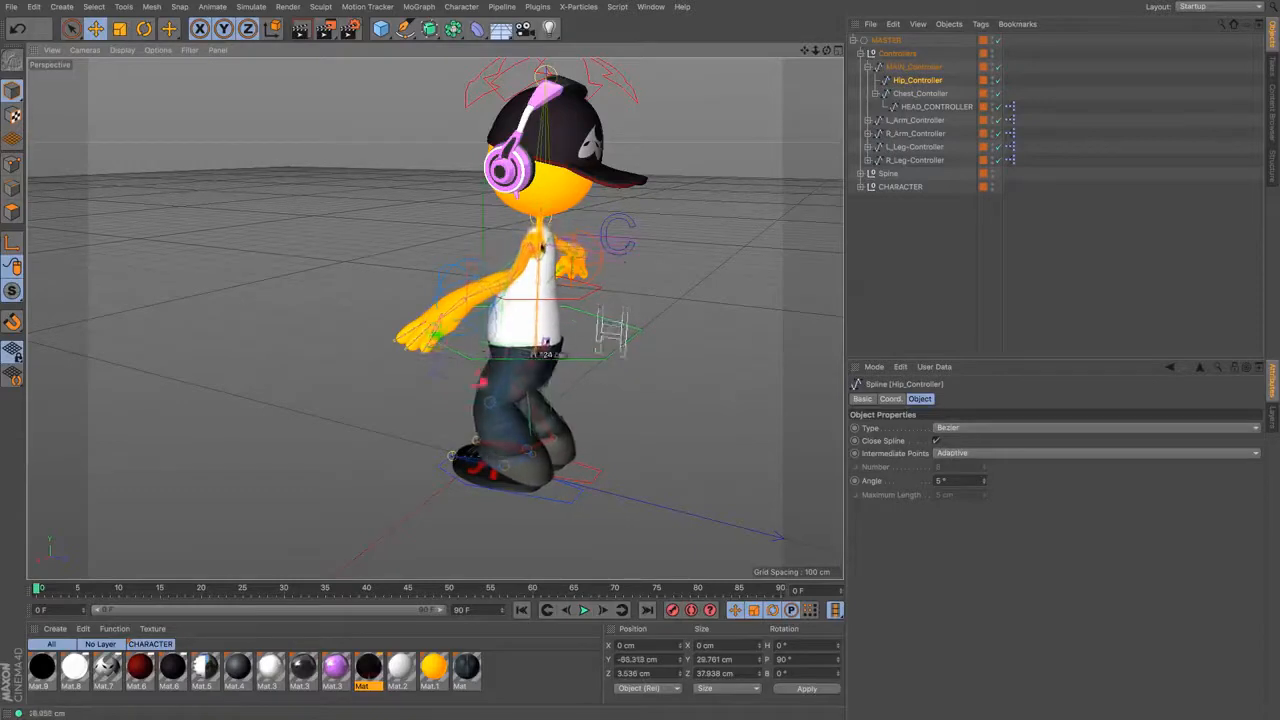
left_click_drag(541, 254, 537, 230)
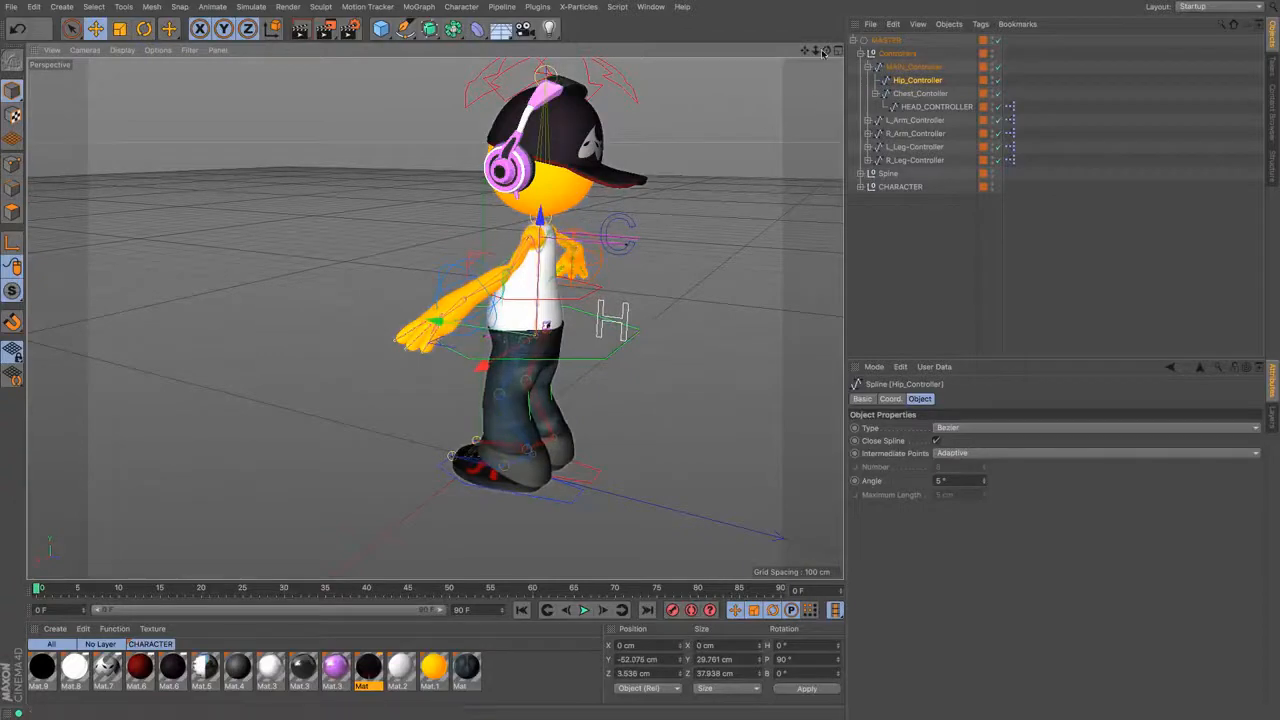
left_click_drag(827, 50, 919, 66)
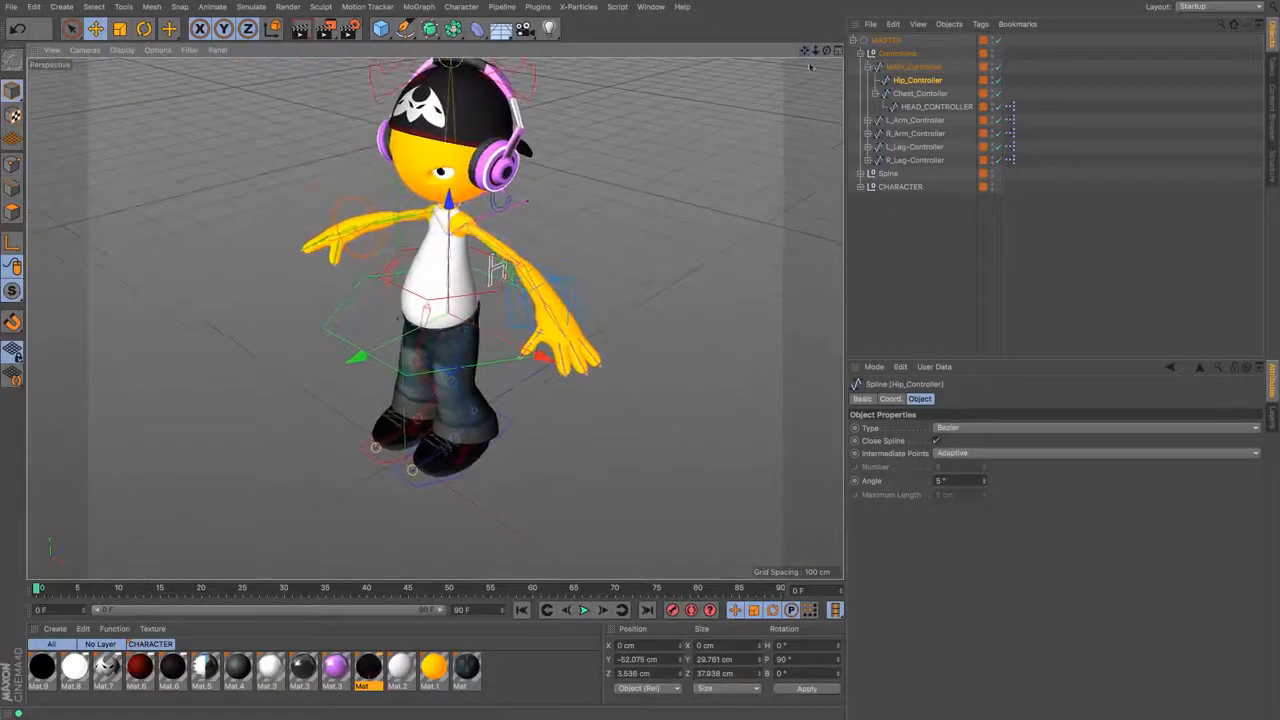
Step: Try moving the chest controller to a Z position of about -18.2 cm and rotating it to about 108.9° pitch and 4.2° heading
left_click(918, 93)
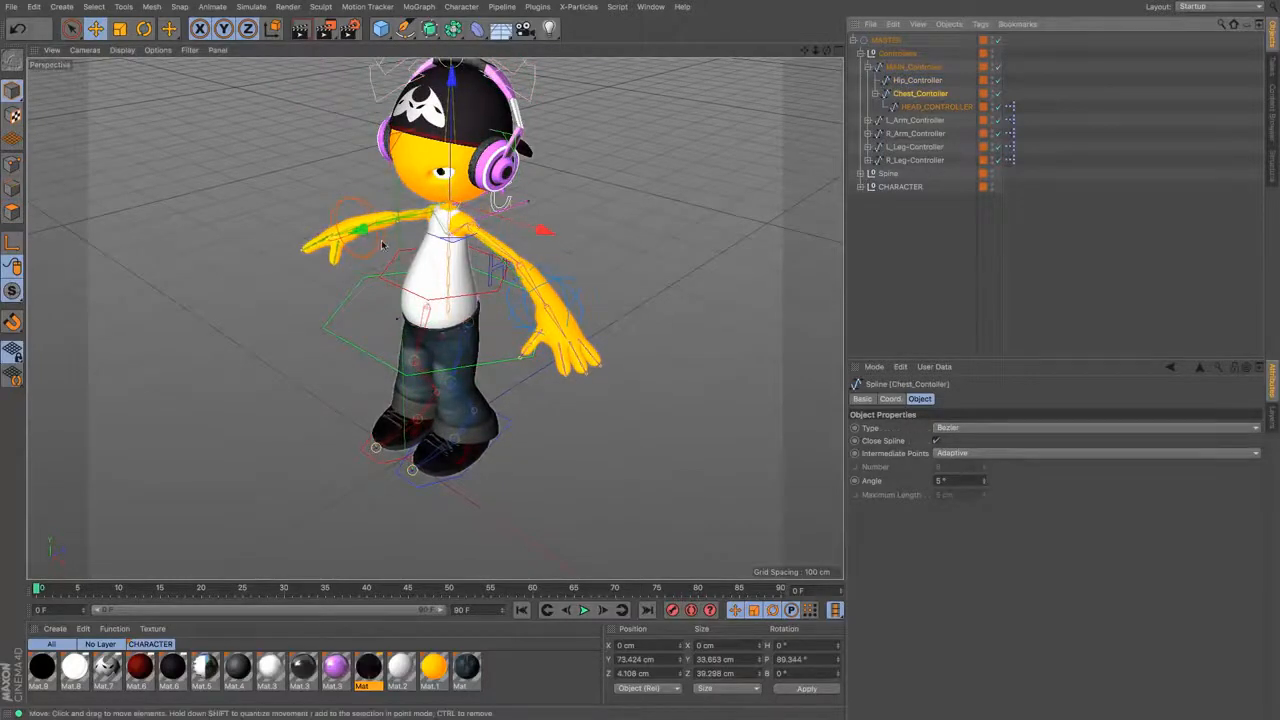
left_click_drag(319, 255, 366, 256)
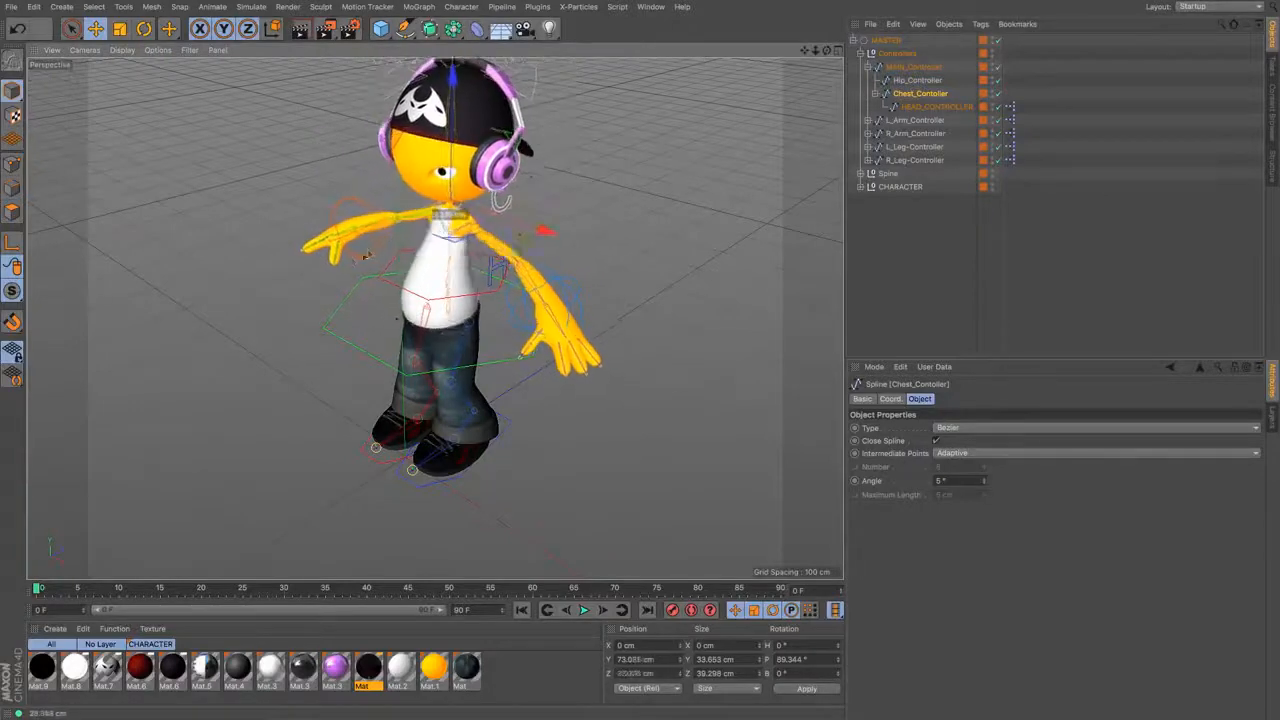
left_click(144, 30)
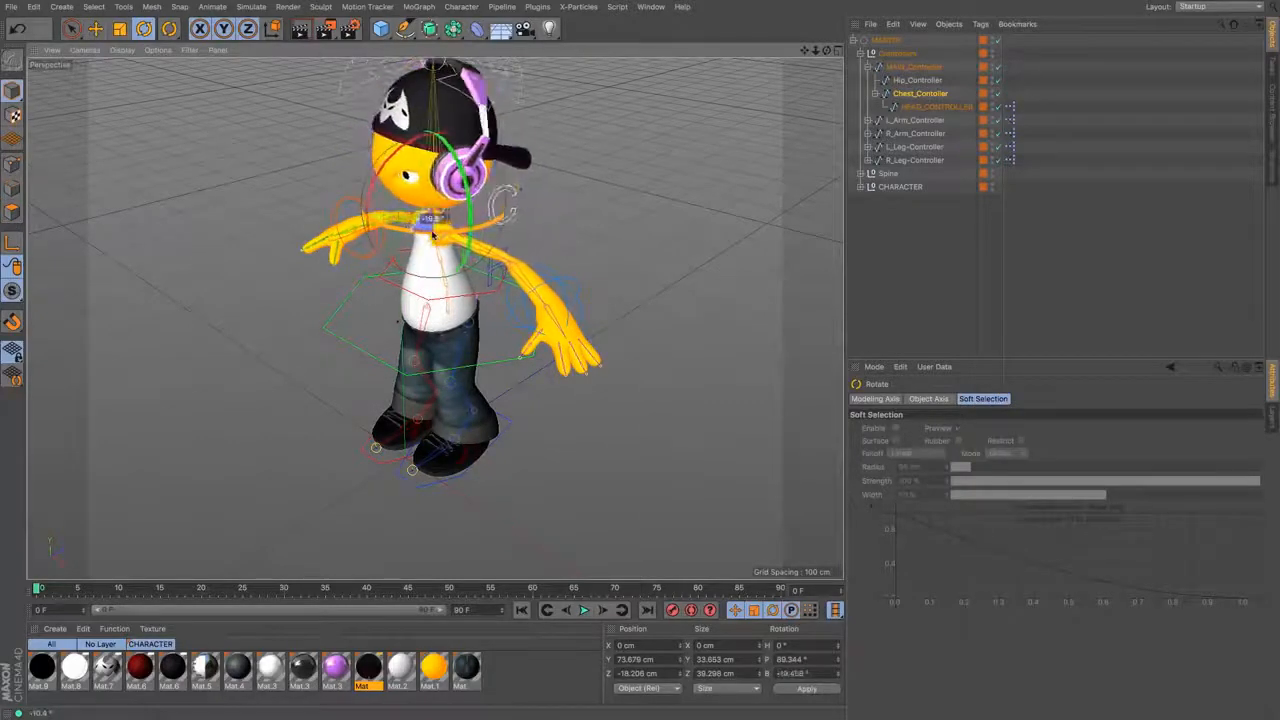
left_click_drag(400, 207, 455, 222)
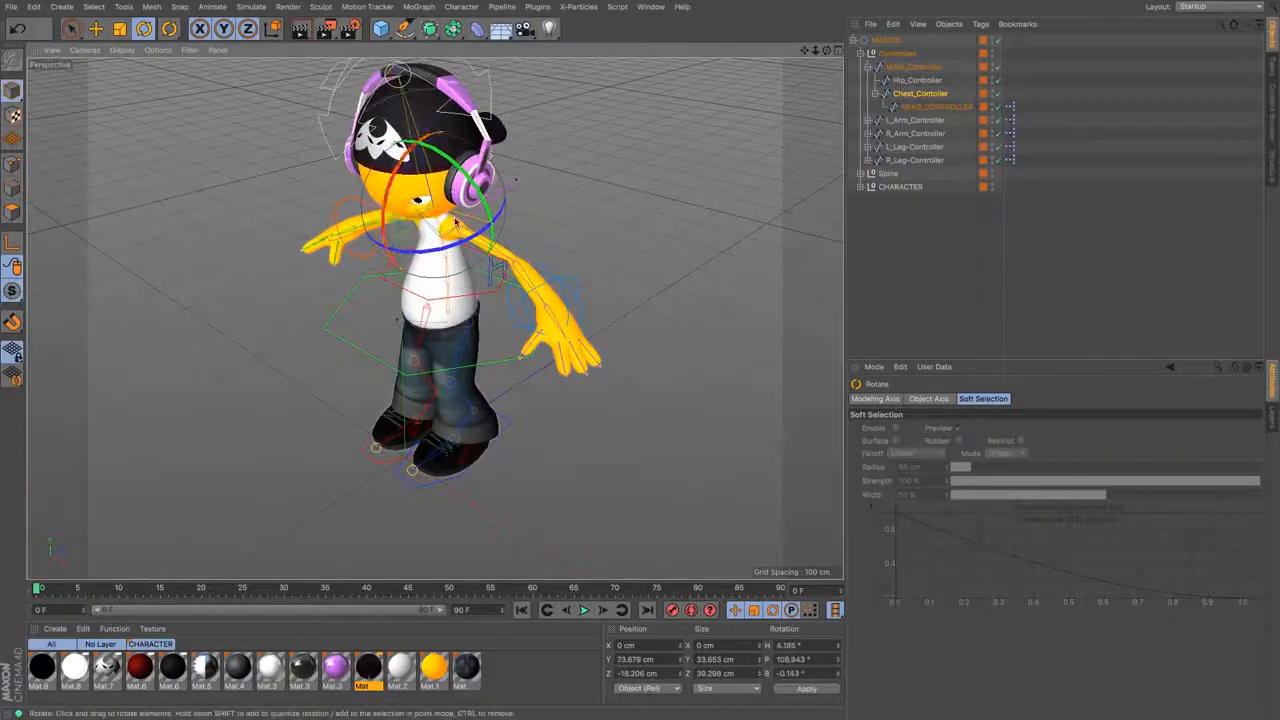
Step: Undo the chest controller's move and rotations and the hip controller's move, back to having MASTER selected
key("ctrl+z")
key("ctrl+z")
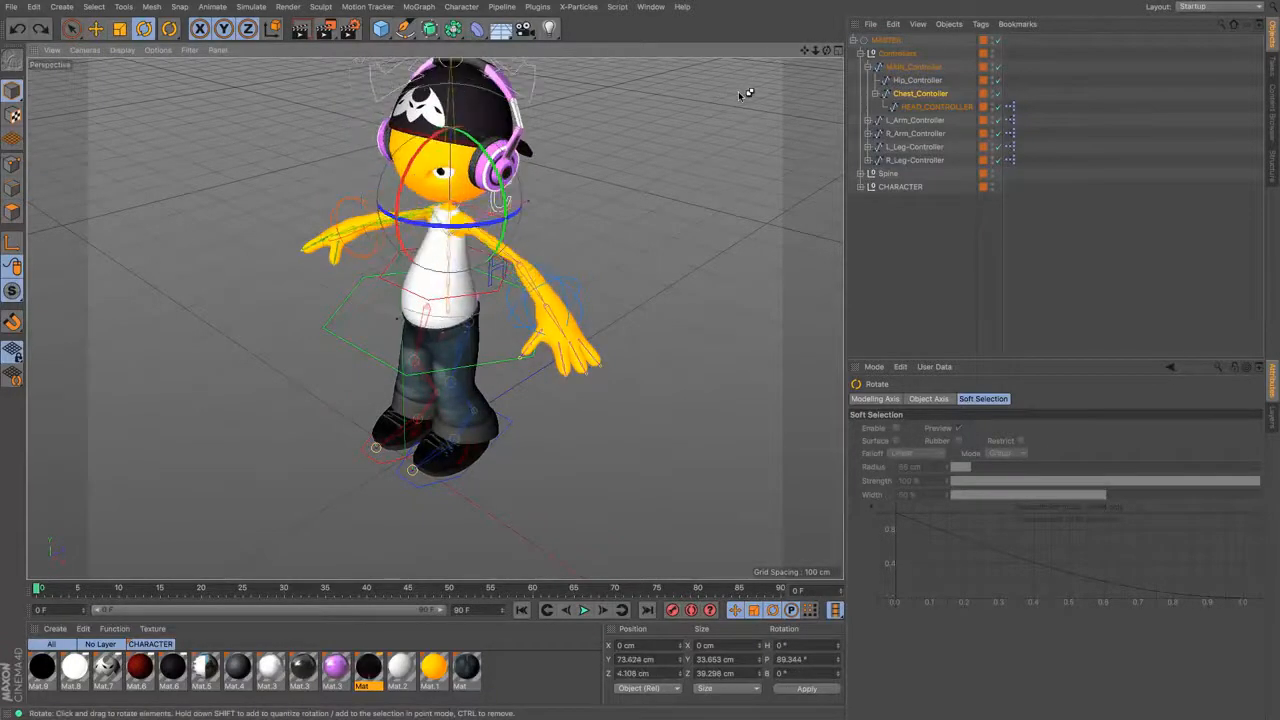
key("ctrl+z")
key("ctrl+z")
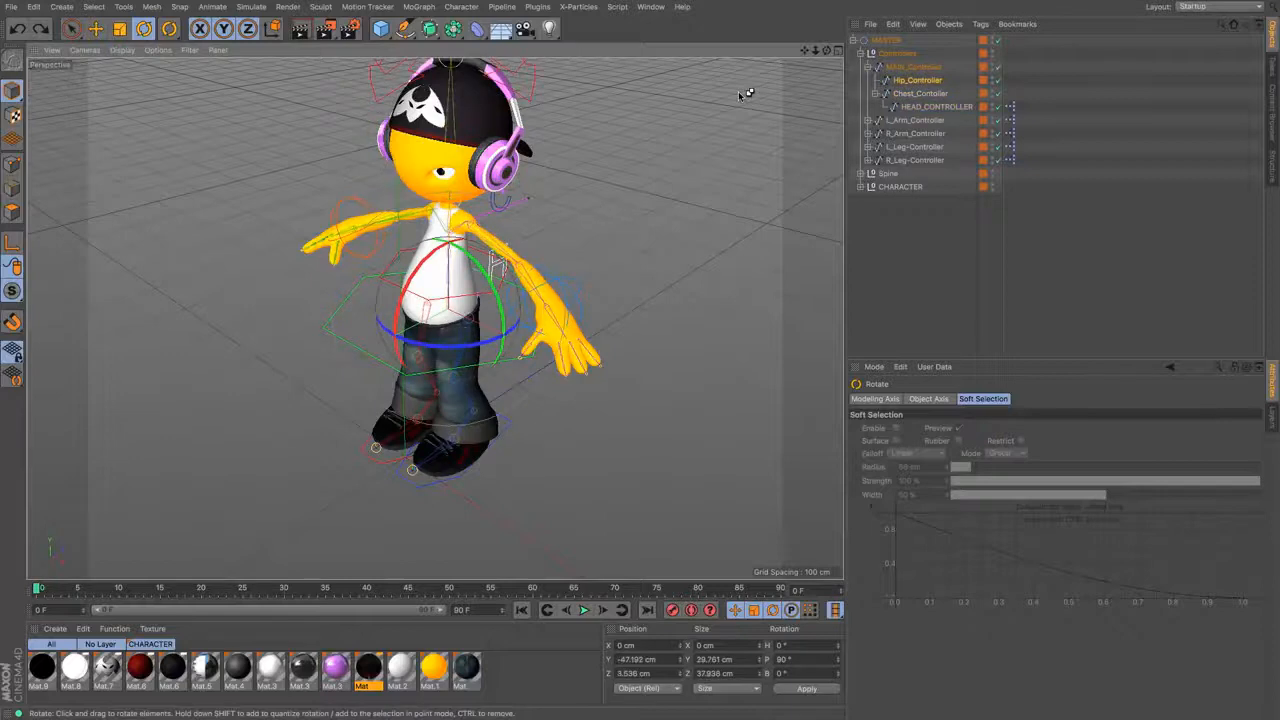
key("ctrl+z")
left_click_drag(806, 50, 830, 59)
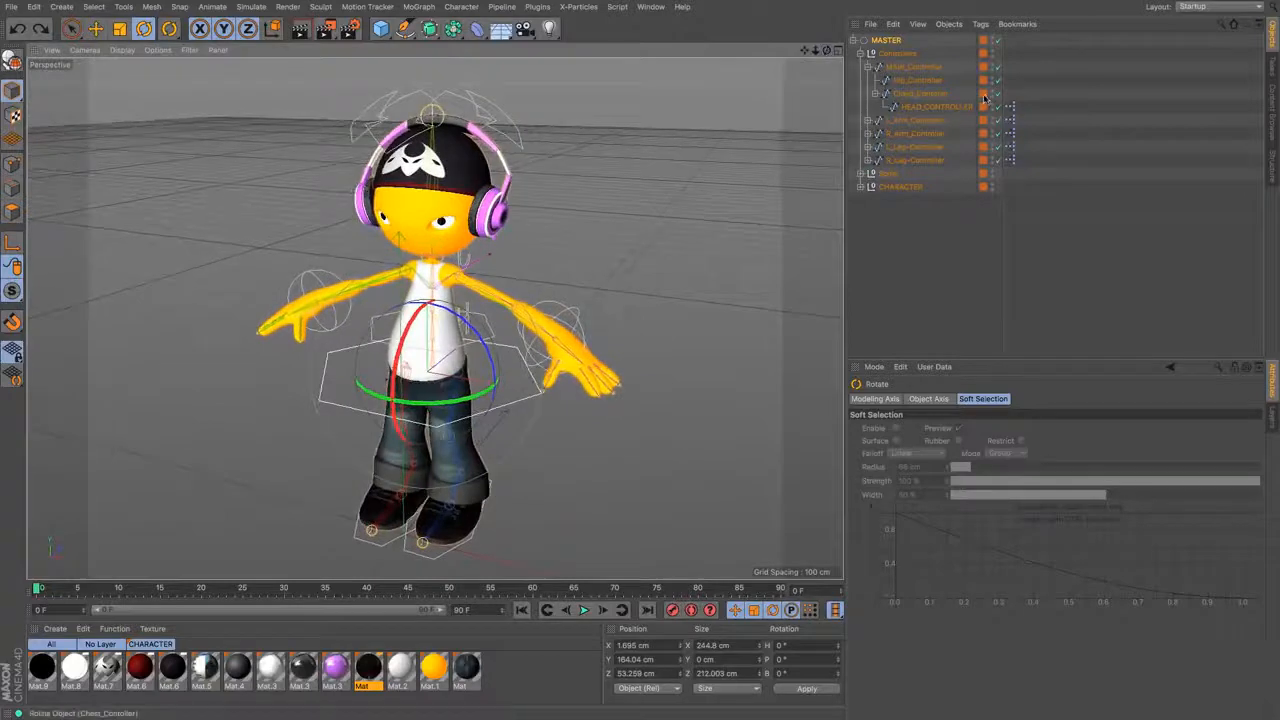
Step: Try rotating the chest controller freely and then banking it to about 25.7°, undoing each rotation
left_click(936, 94)
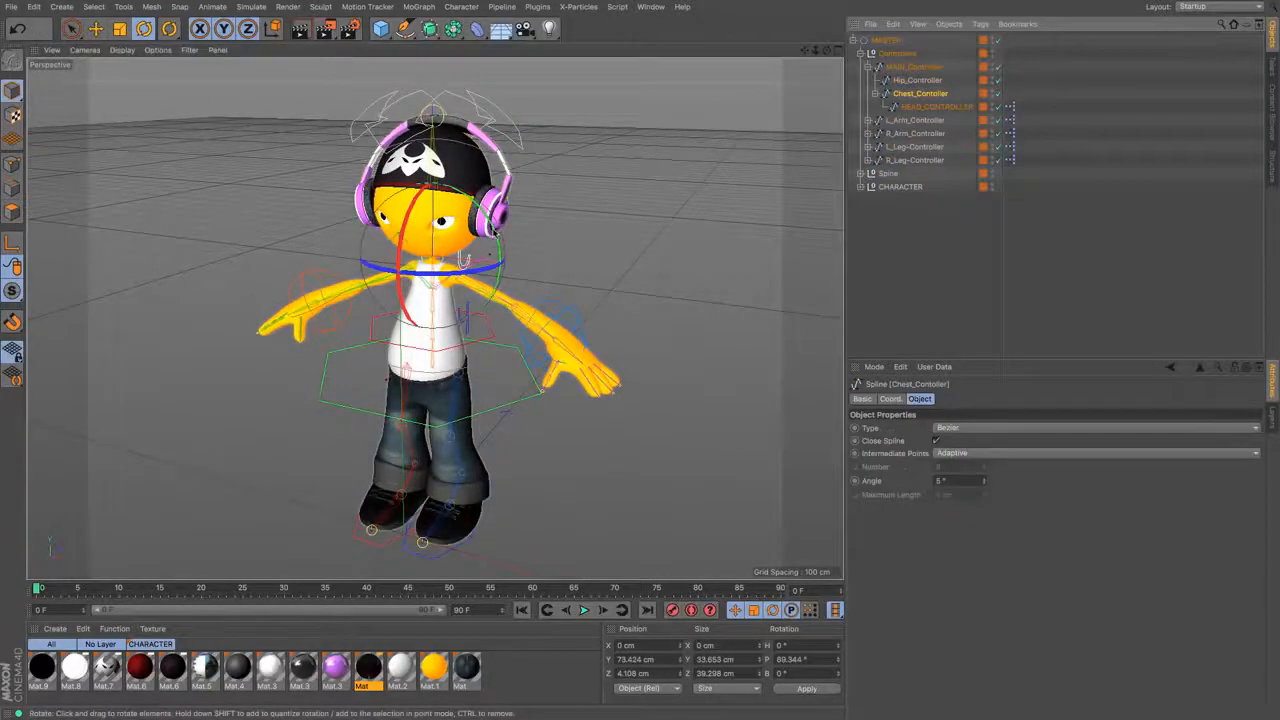
left_click_drag(463, 258, 561, 203)
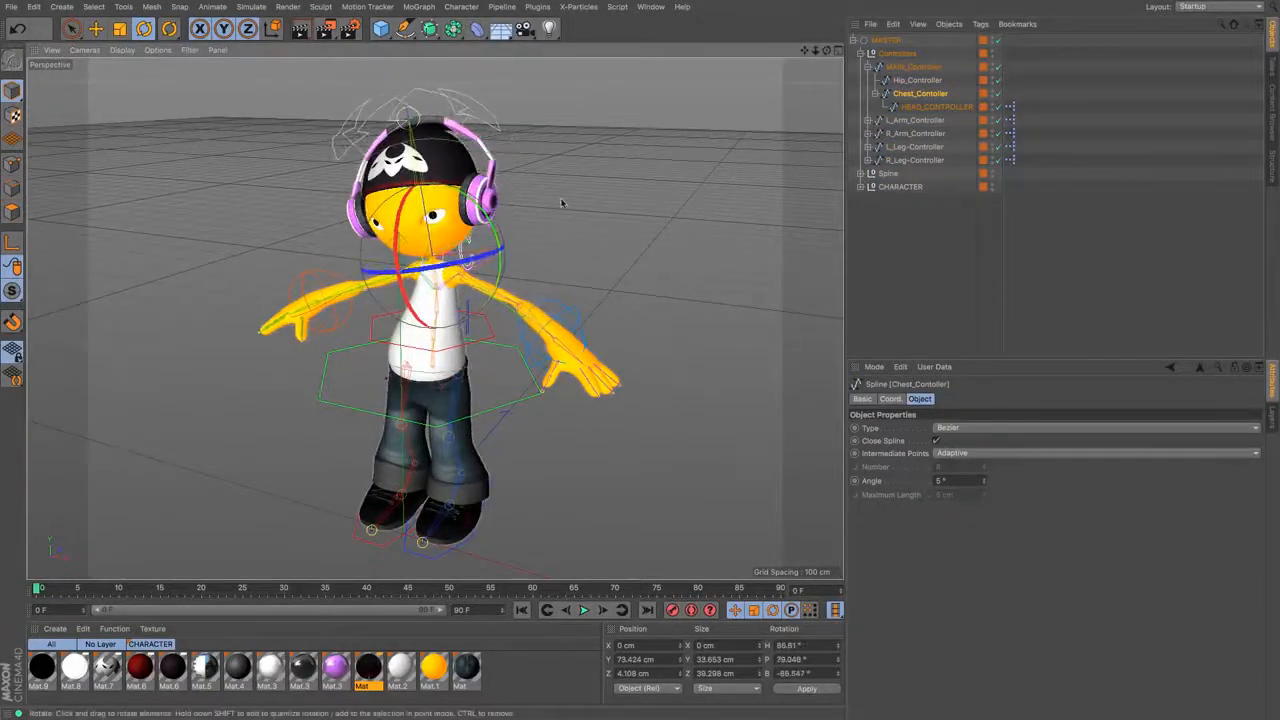
key("ctrl+z")
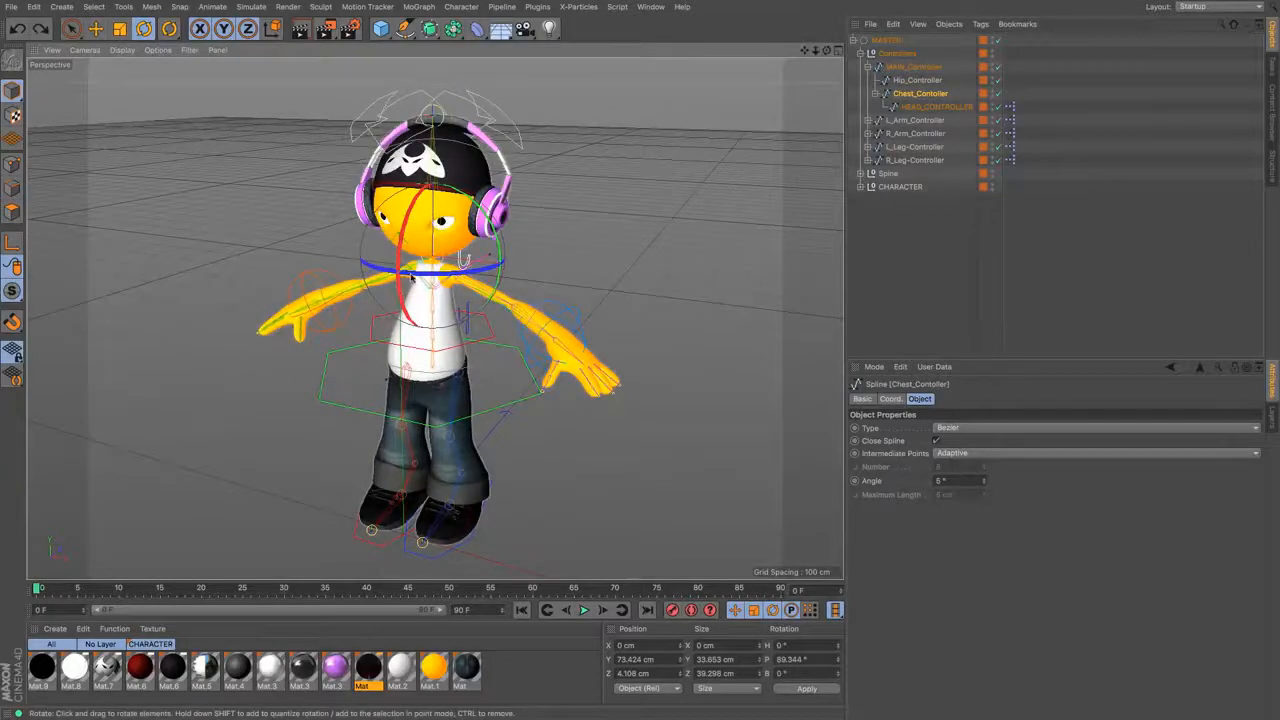
left_click_drag(426, 278, 448, 278)
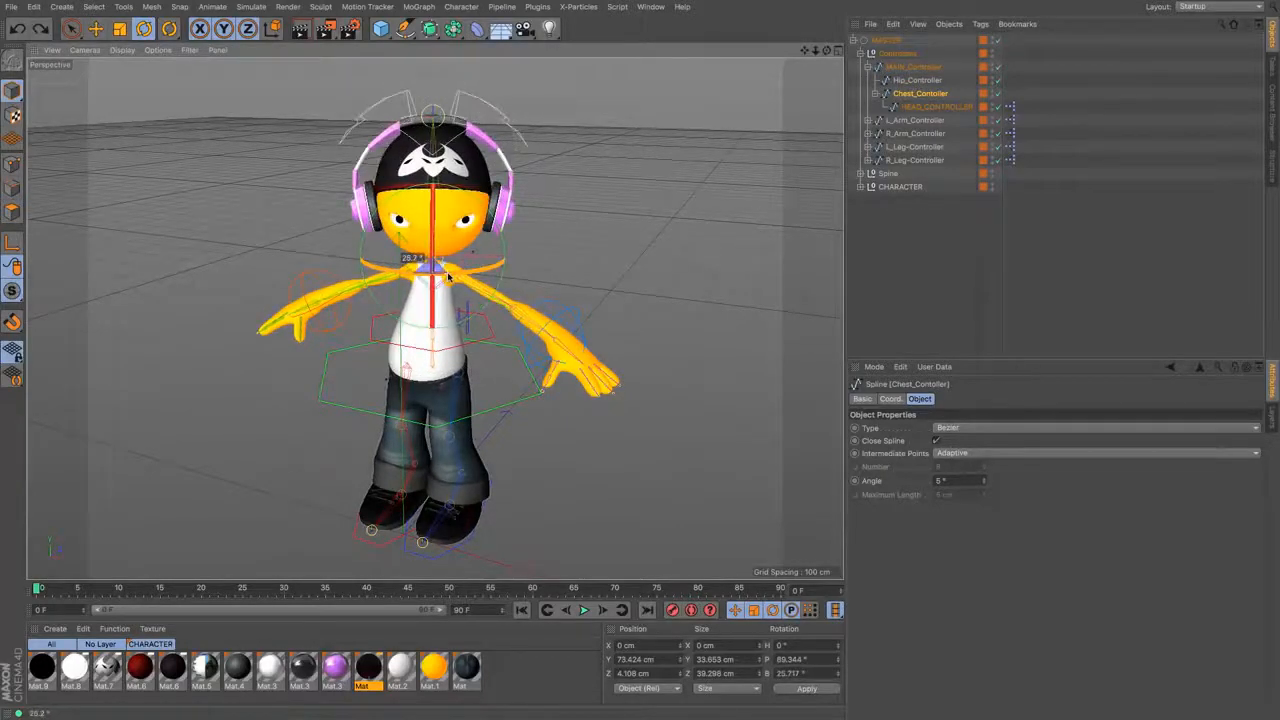
key("ctrl+z")
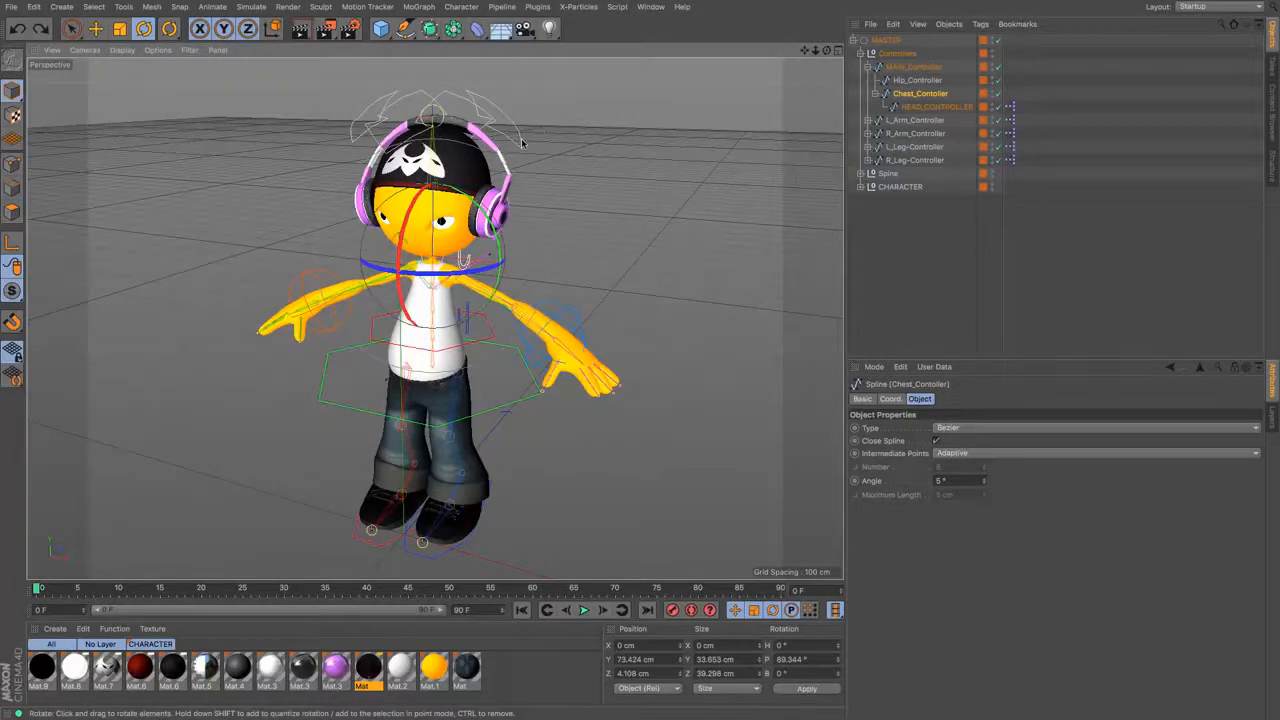
Step: Try tilting and turning the head with HEAD_CONTROLLER and moving it vertically, returning it to its original pose after each test
left_click(938, 107)
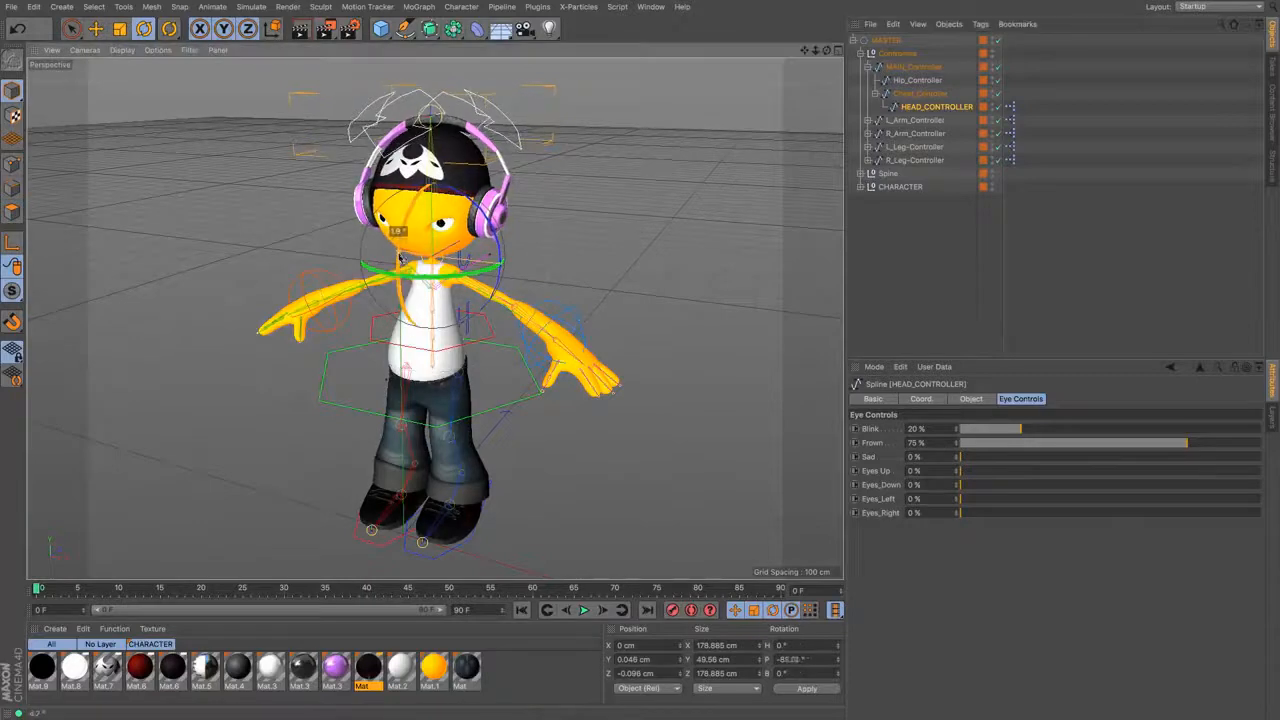
mouse_move(412, 245)
left_mouse_down()
mouse_move(395, 285)
mouse_move(410, 250)
mouse_move(392, 255)
mouse_move(405, 268)
left_mouse_up()
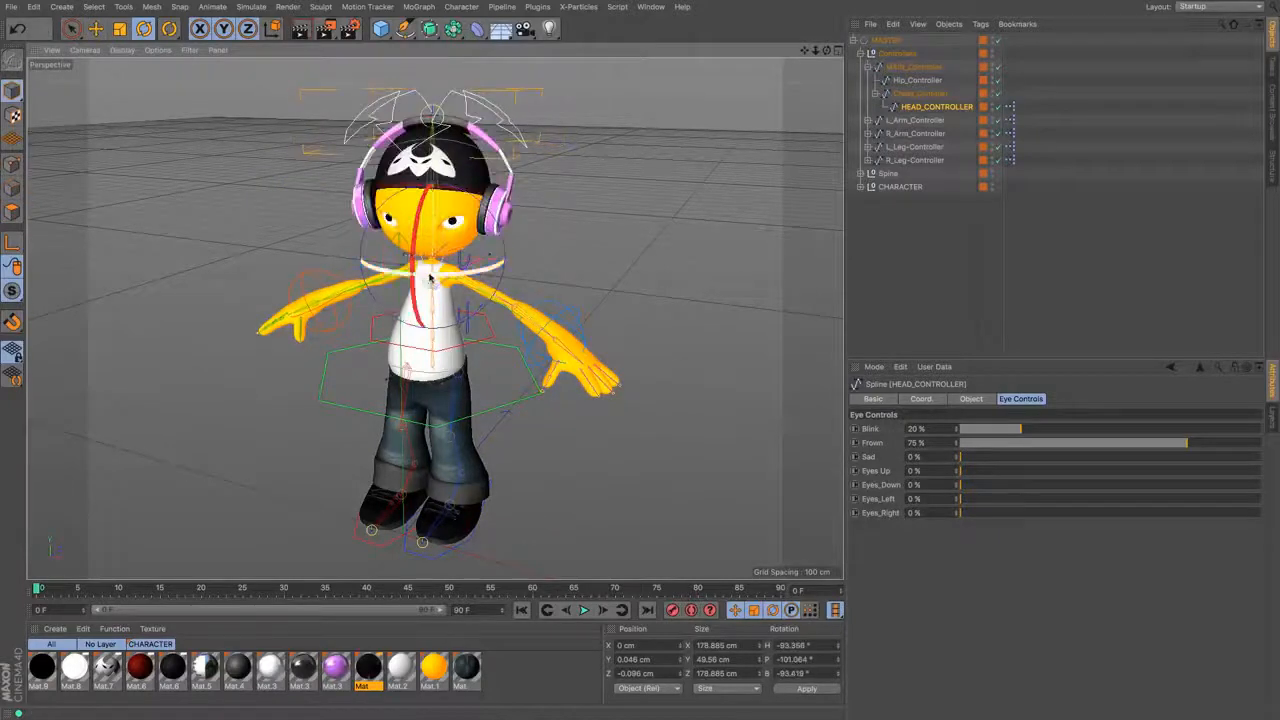
left_click_drag(502, 254, 507, 268)
key("ctrl+z")
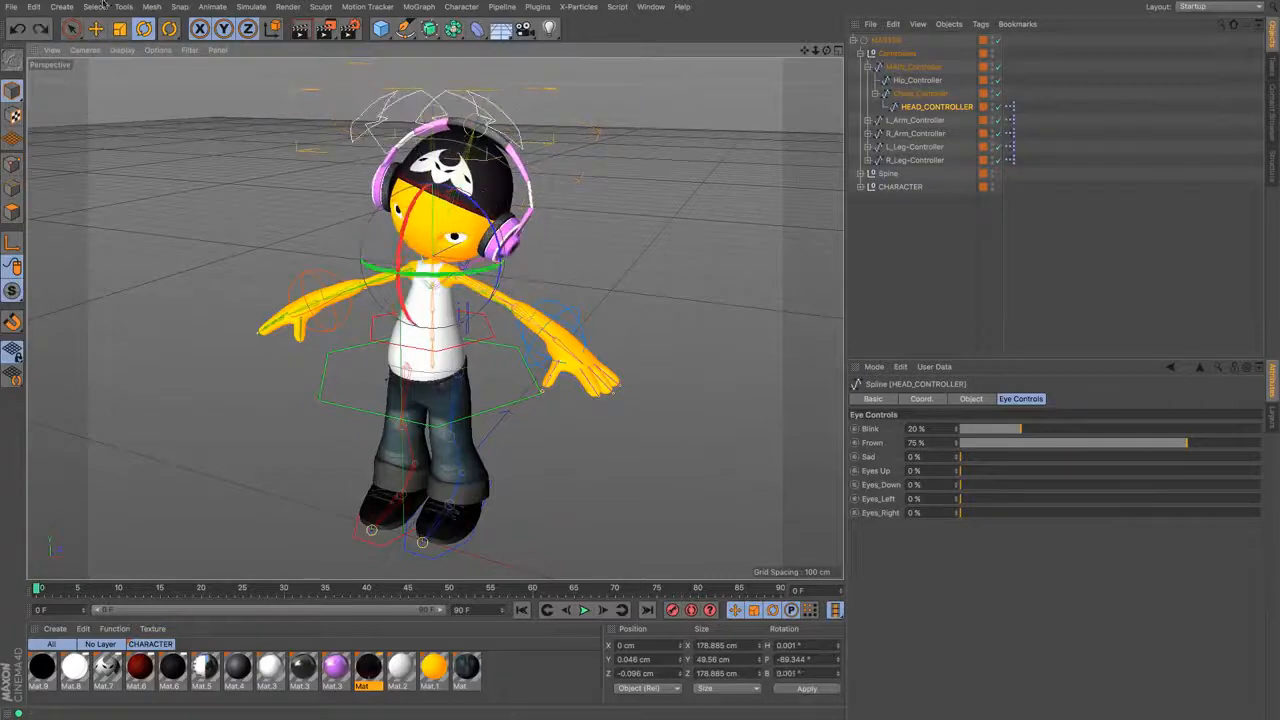
left_click(95, 28)
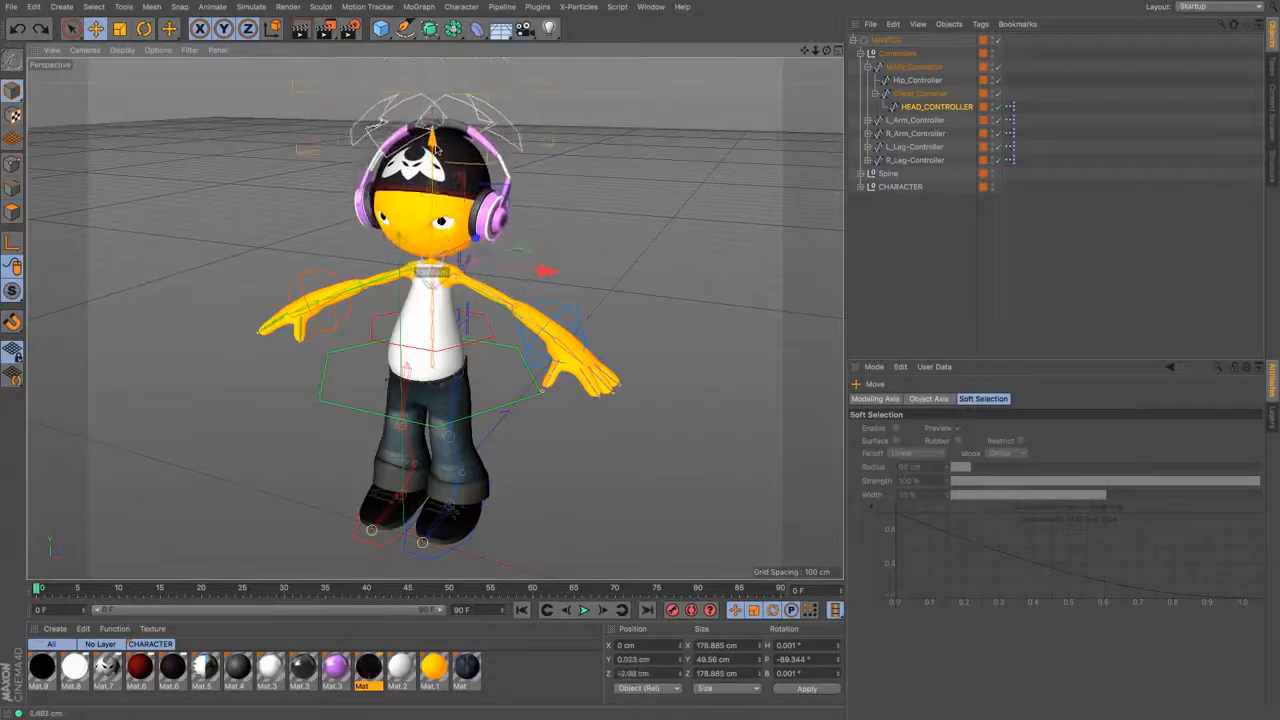
left_click_drag(437, 147, 452, 148)
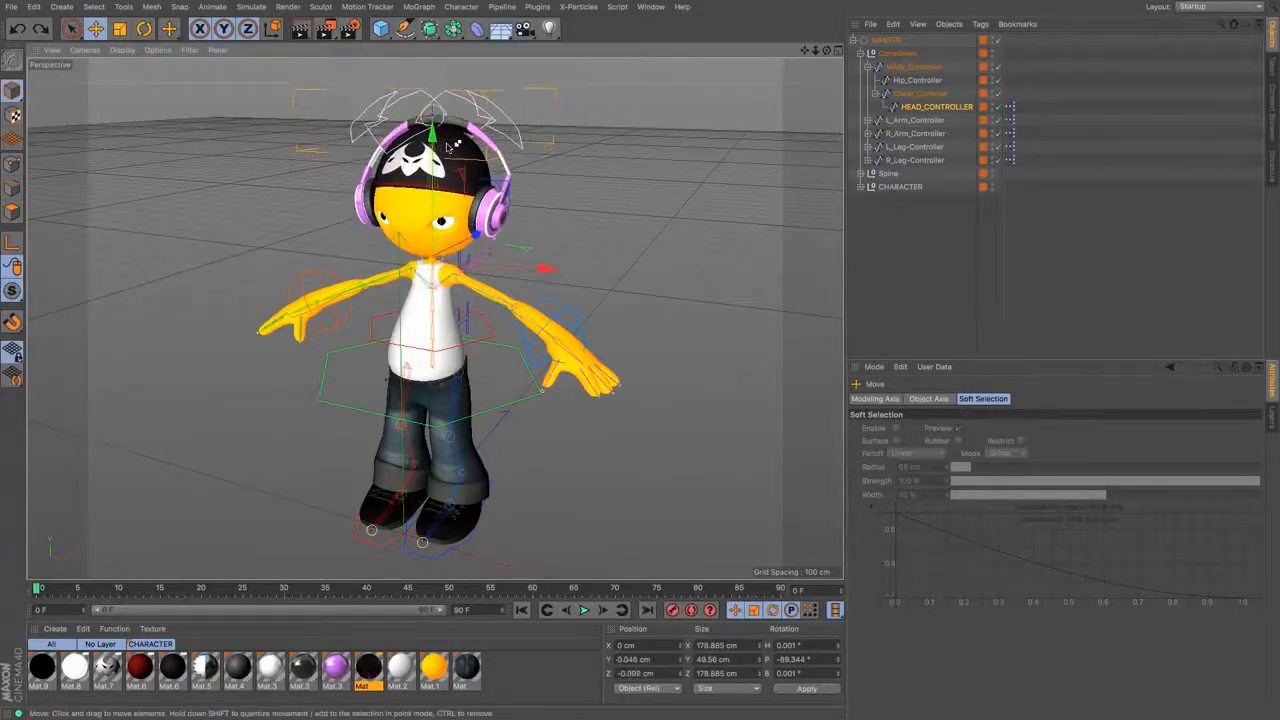
Step: Rotate HEAD_CONTROLLER to about -17.3° heading, -82.2° pitch and -17.1° bank
left_click_drag(828, 51, 787, 63)
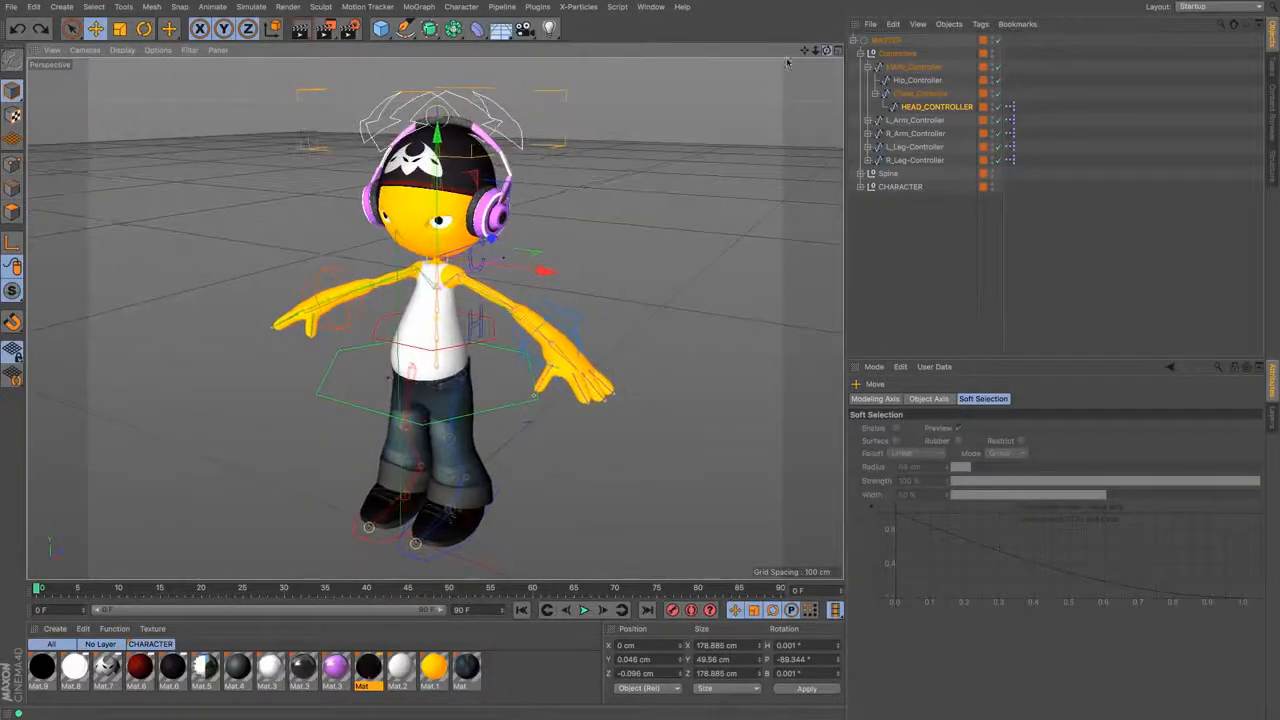
left_click(142, 30)
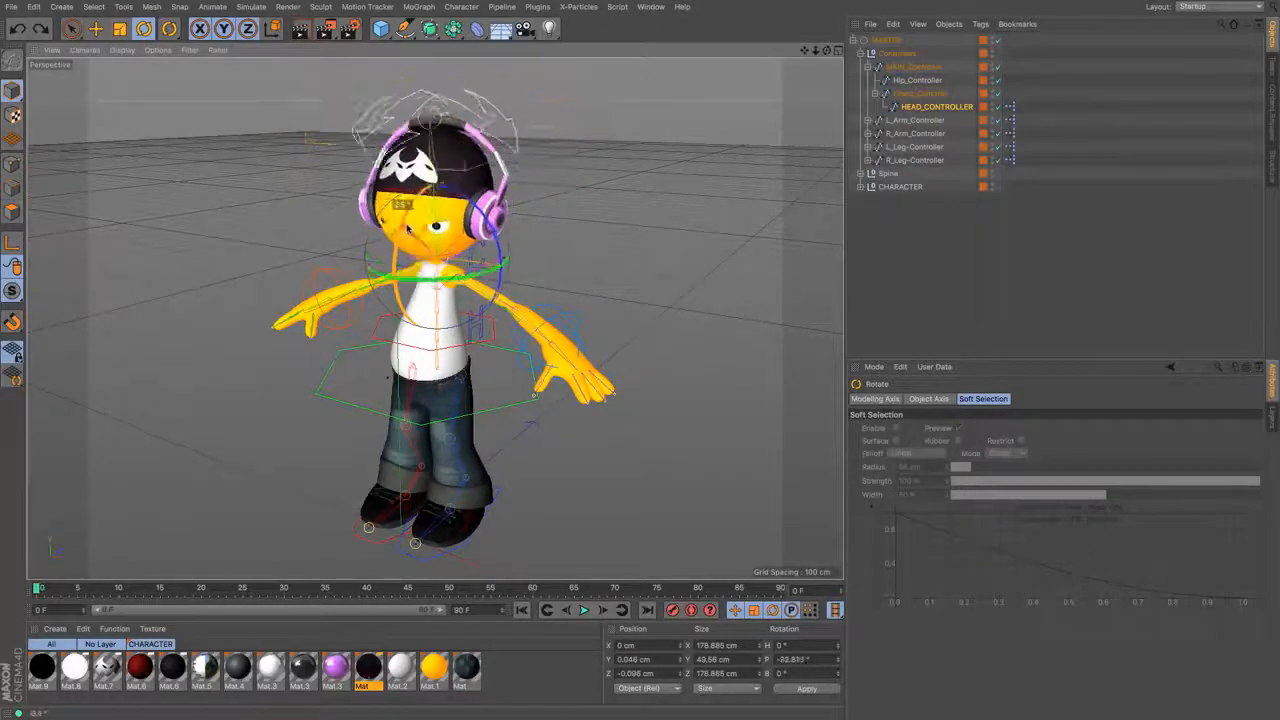
left_click_drag(805, 51, 770, 62)
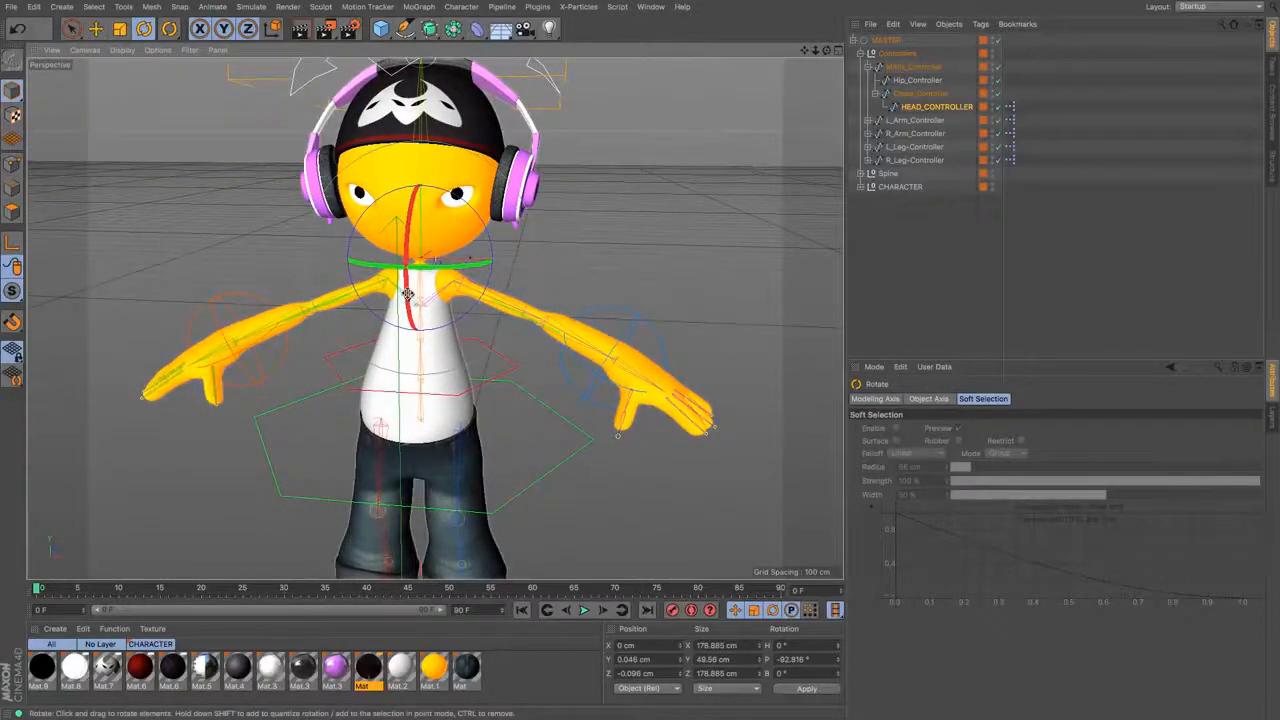
left_click_drag(409, 309, 408, 289)
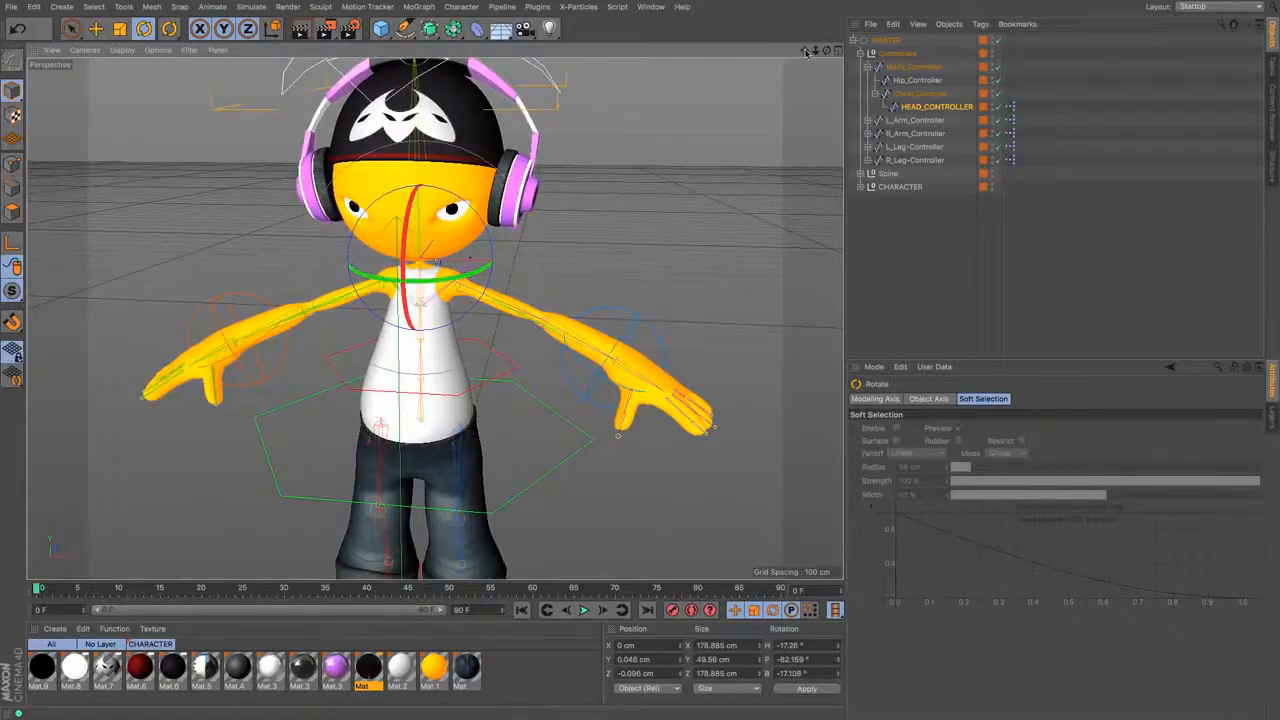
Step: Inspect the tilted head from the side and front, and show HEAD_CONTROLLER's Eye Controls beside a close view of the face
left_click_drag(805, 51, 806, 77)
left_click(936, 107)
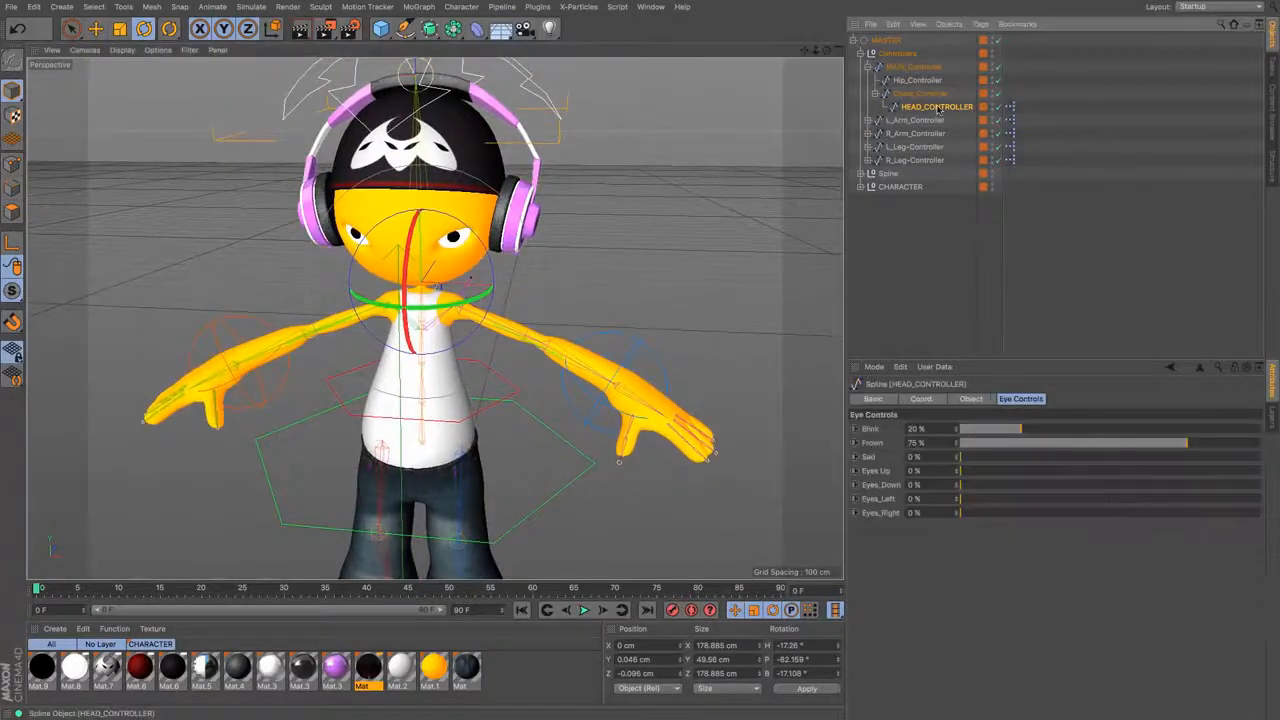
left_click_drag(805, 51, 642, 444)
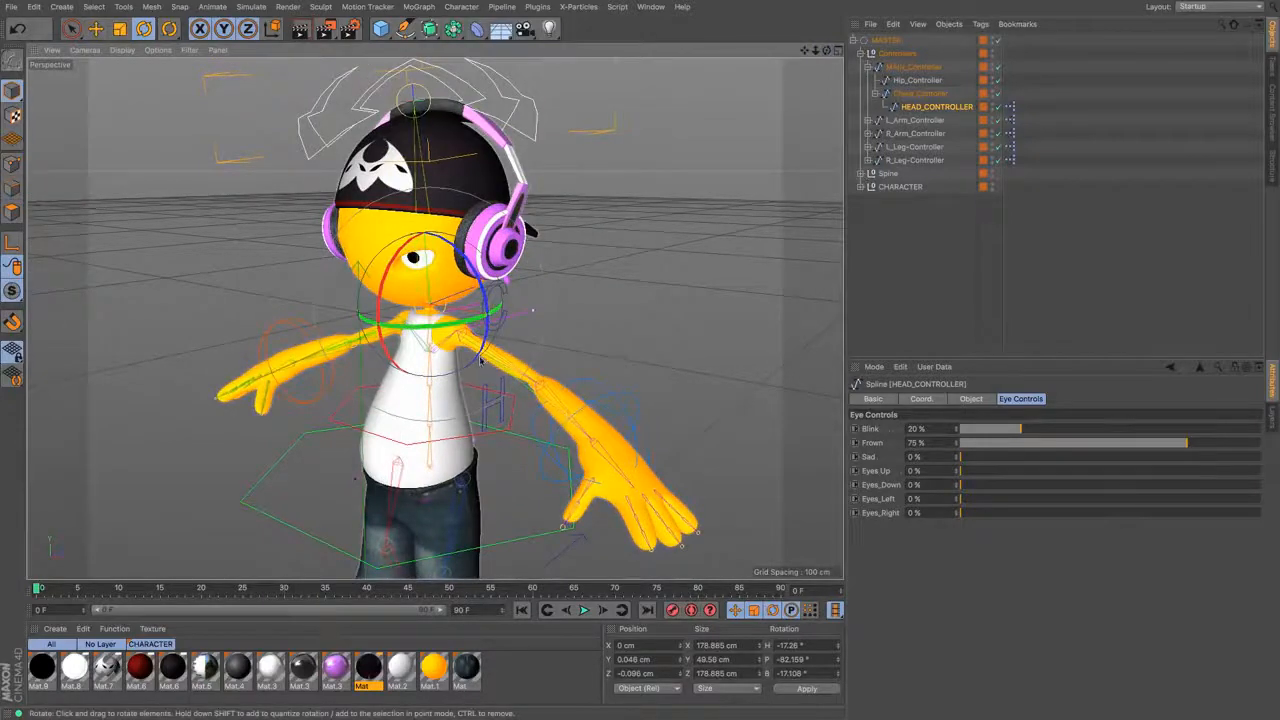
left_click_drag(827, 51, 378, 198)
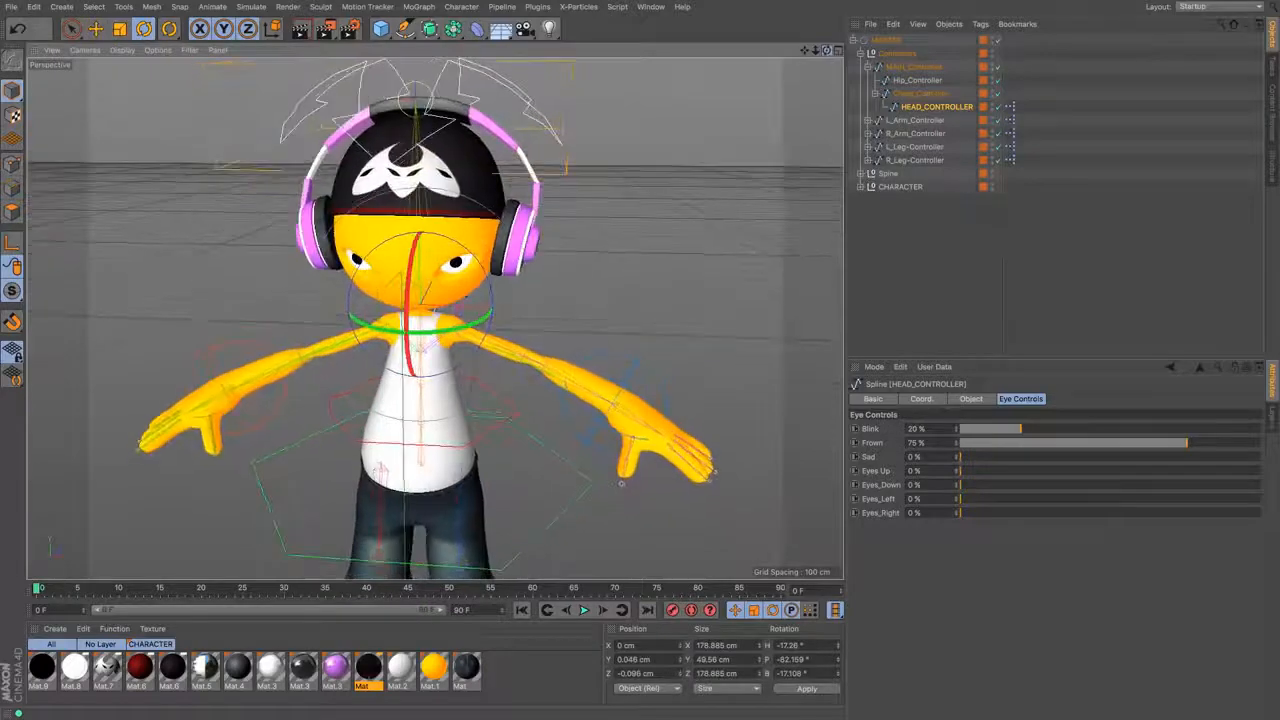
key("e")
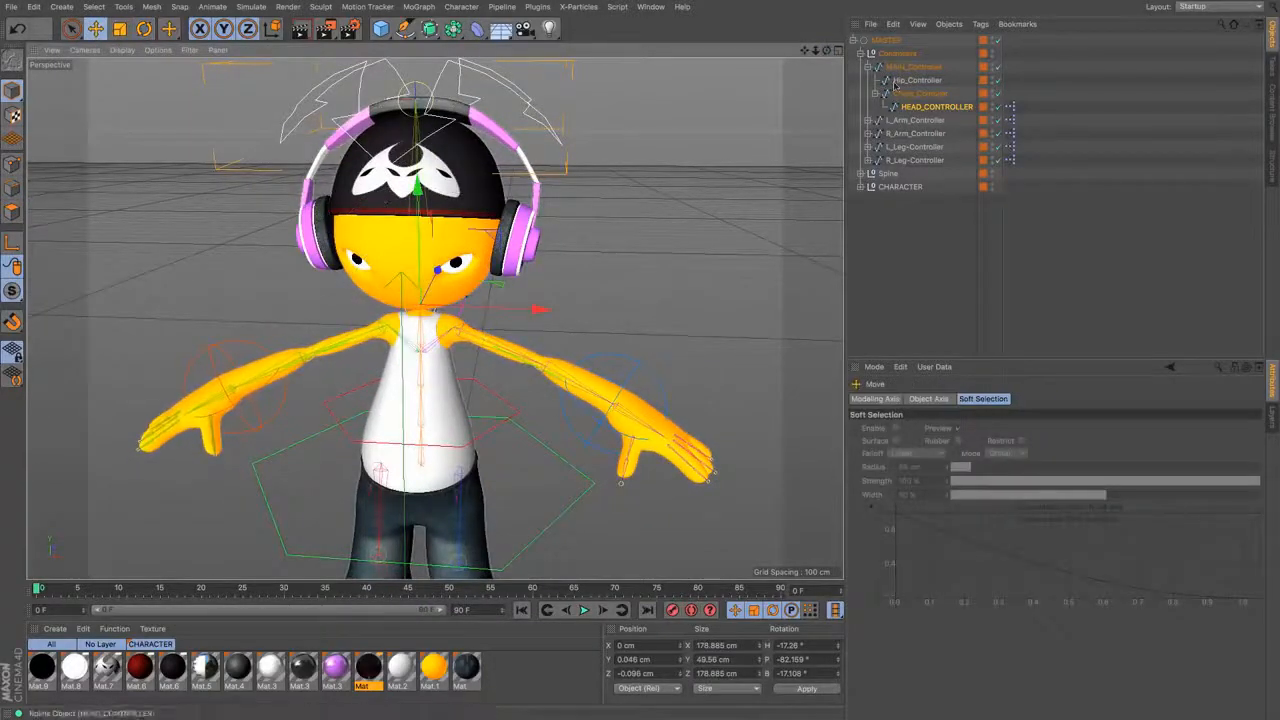
mouse_move(804, 51)
left_mouse_down()
mouse_move(832, 85)
mouse_move(822, 54)
mouse_move(840, 58)
mouse_move(820, 42)
left_mouse_up()
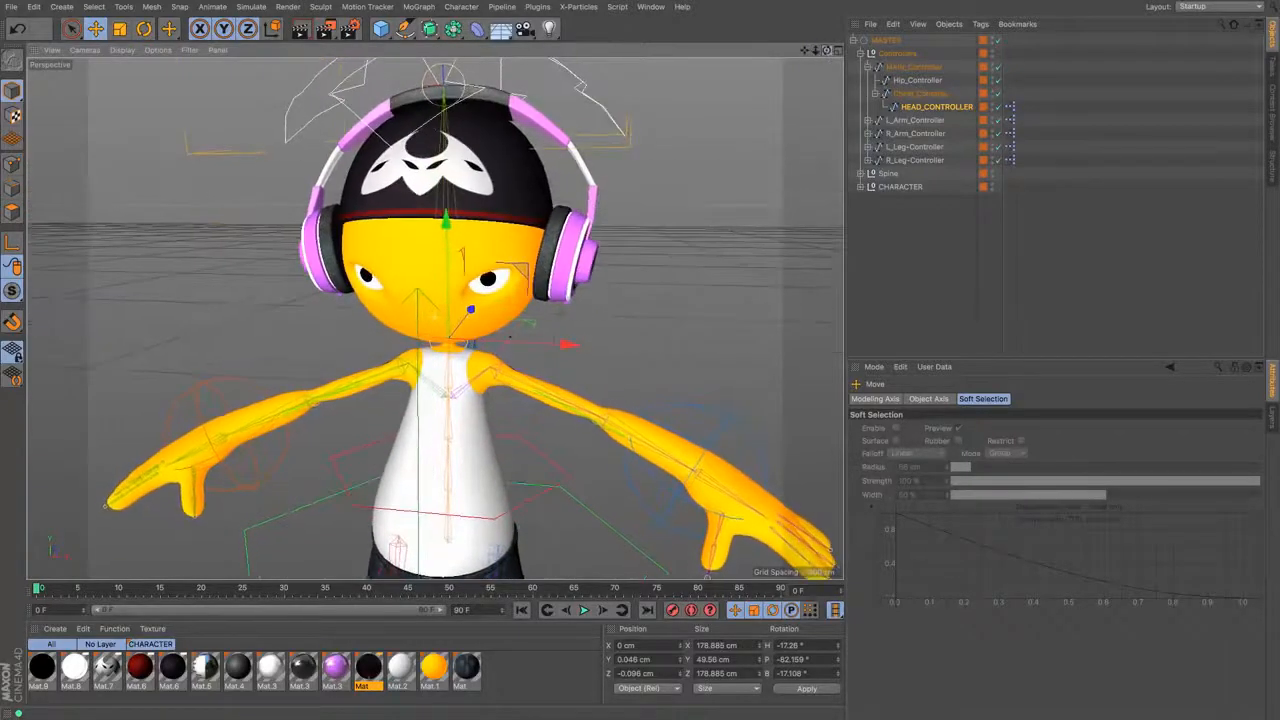
left_click(934, 109)
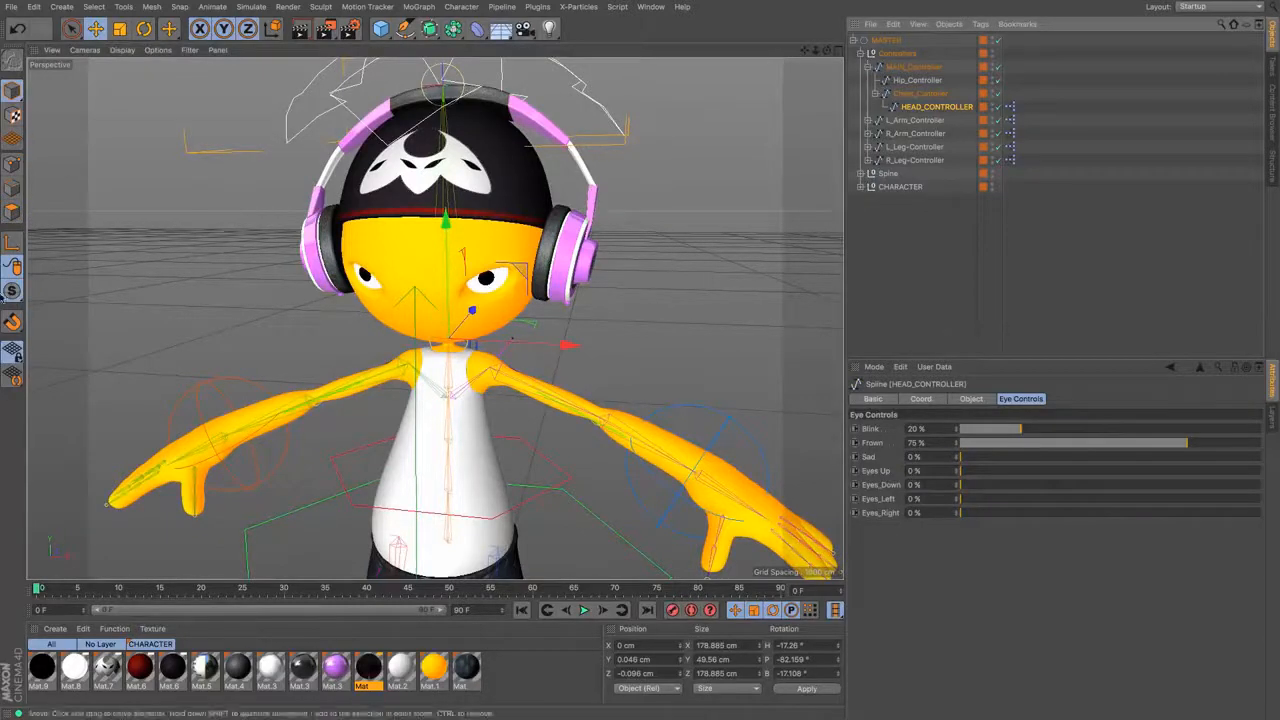
Step: Switch to polygon mode and select the Body mesh inside the CHARACTER group's Subdivision Surface
left_click(12, 212)
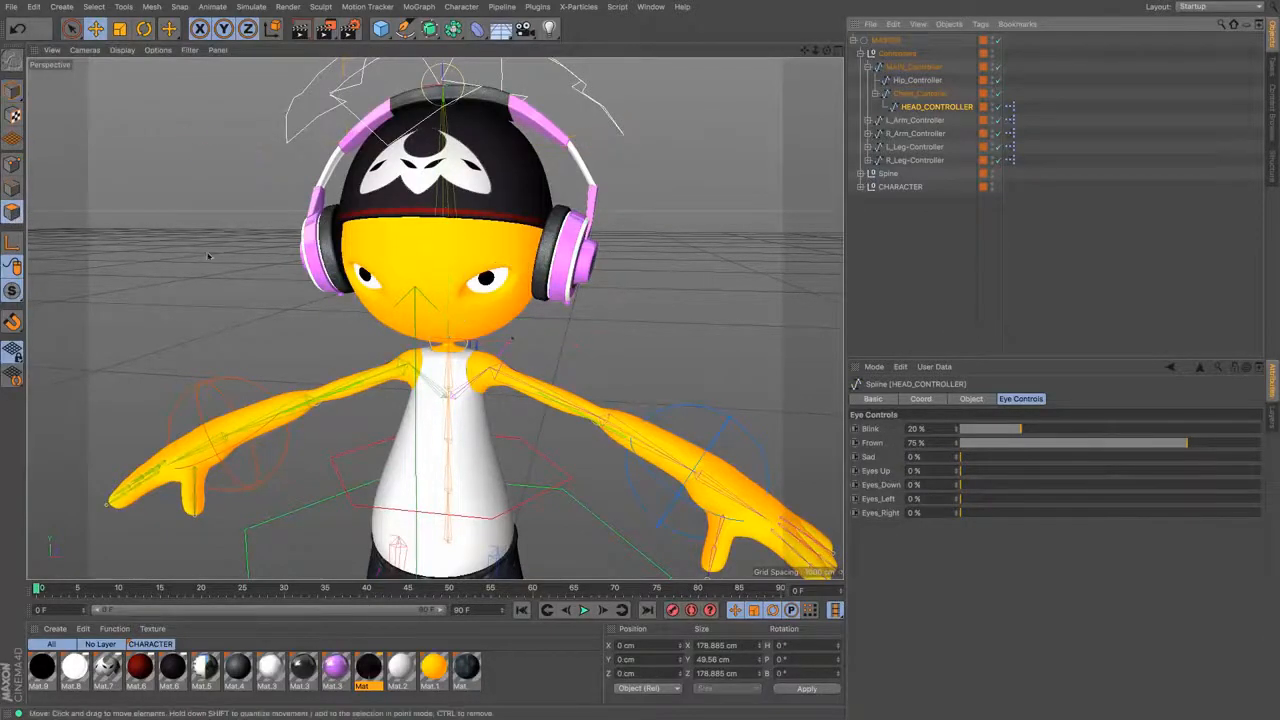
left_click(860, 186)
left_click(867, 200)
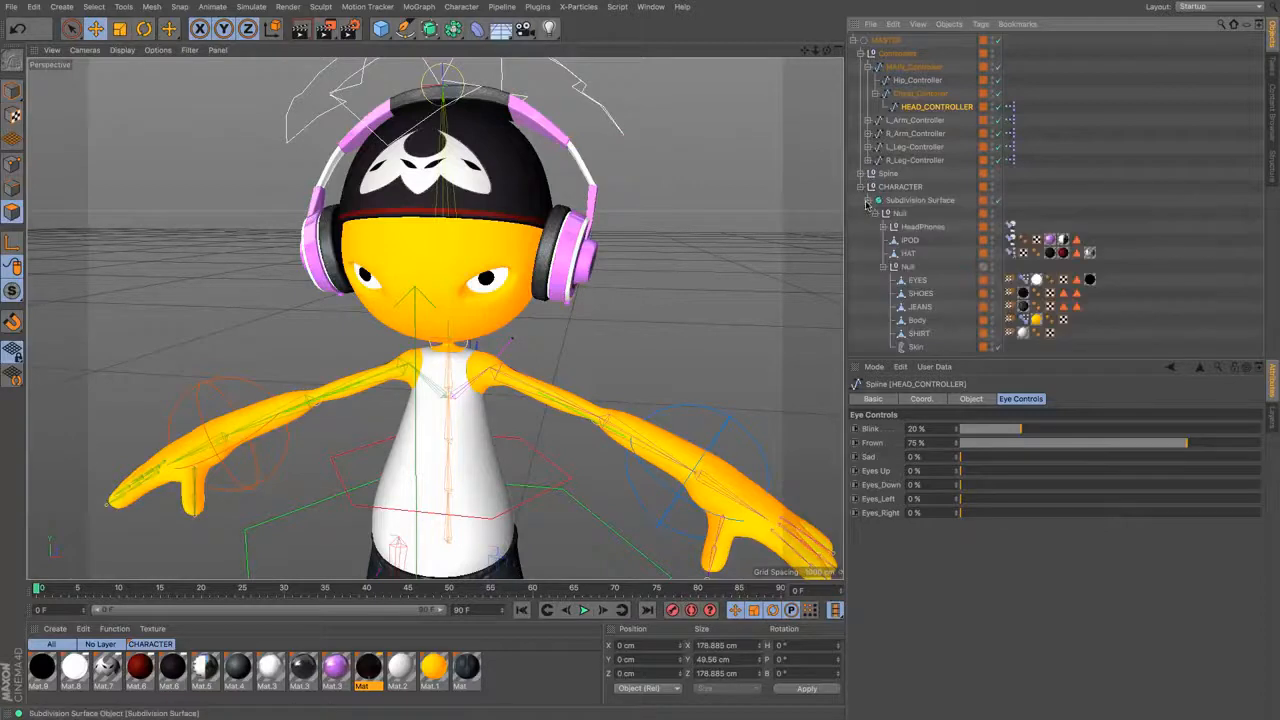
left_click(916, 320)
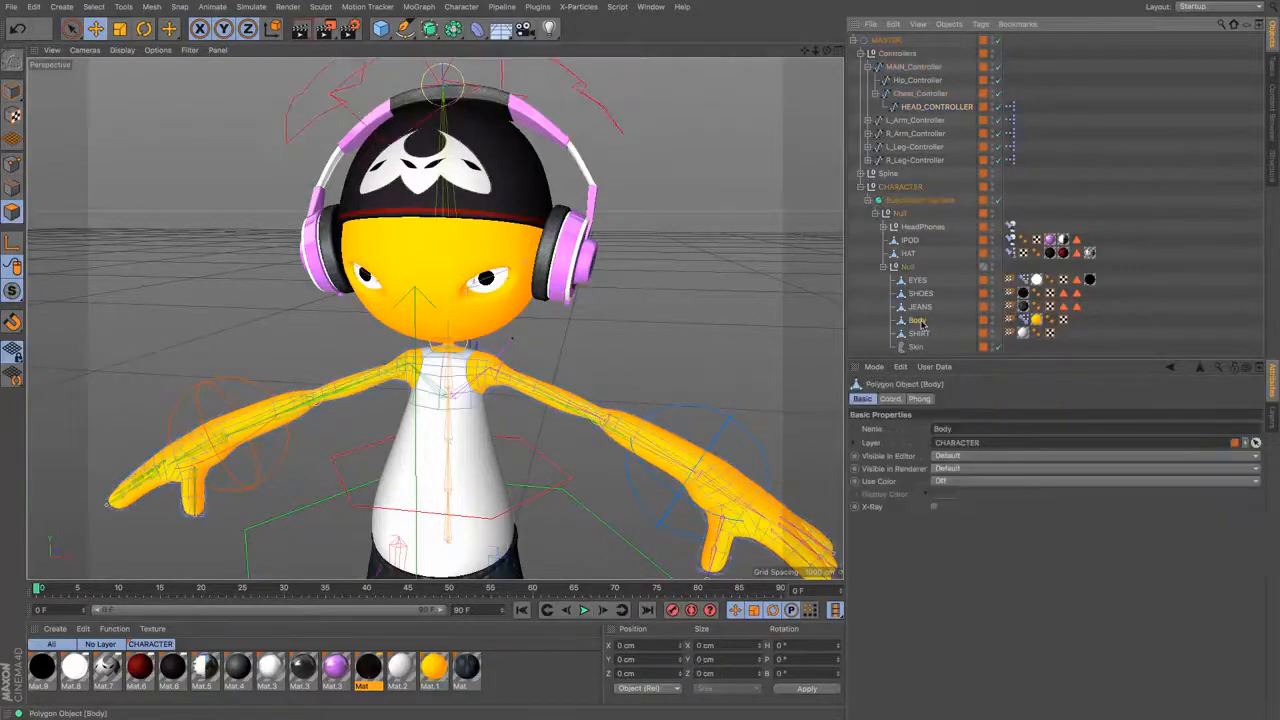
Step: Display the character with Gouraud Shading (Lines) and compare its mesh with the Subdivision Surface turned off and back on
scroll(395, 277, "up", 2)
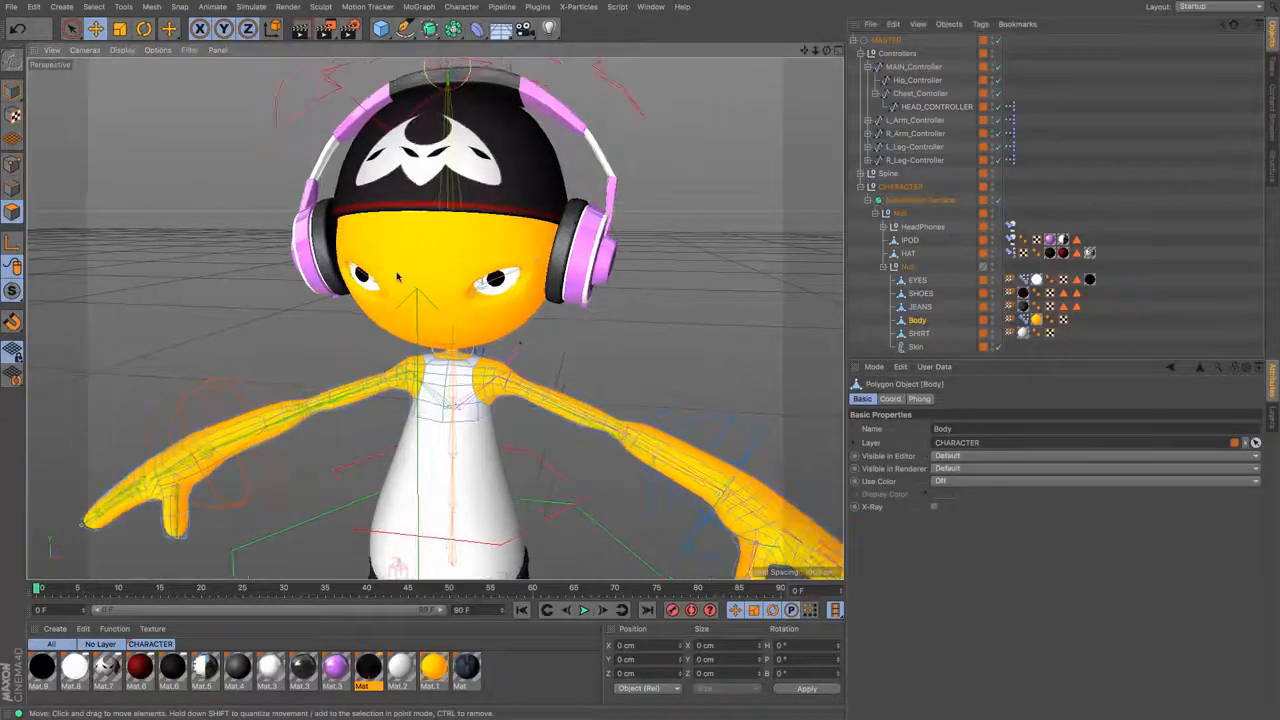
left_click(122, 49)
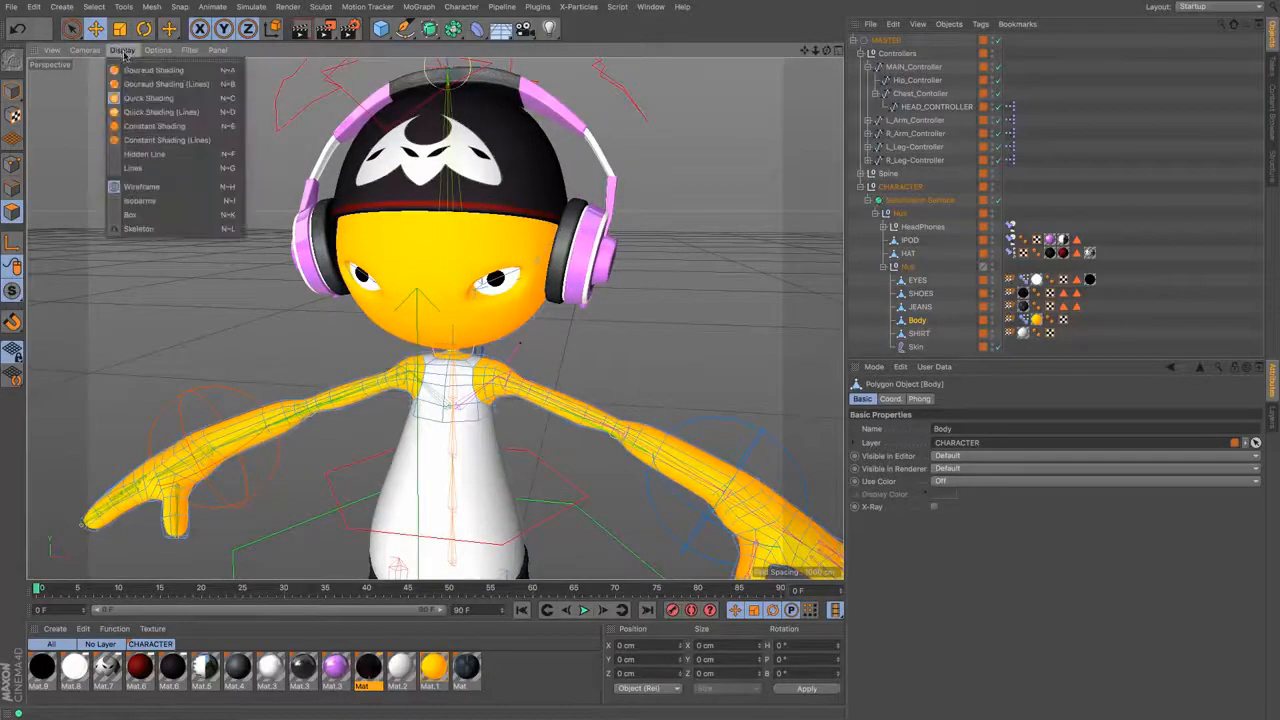
left_click(140, 85)
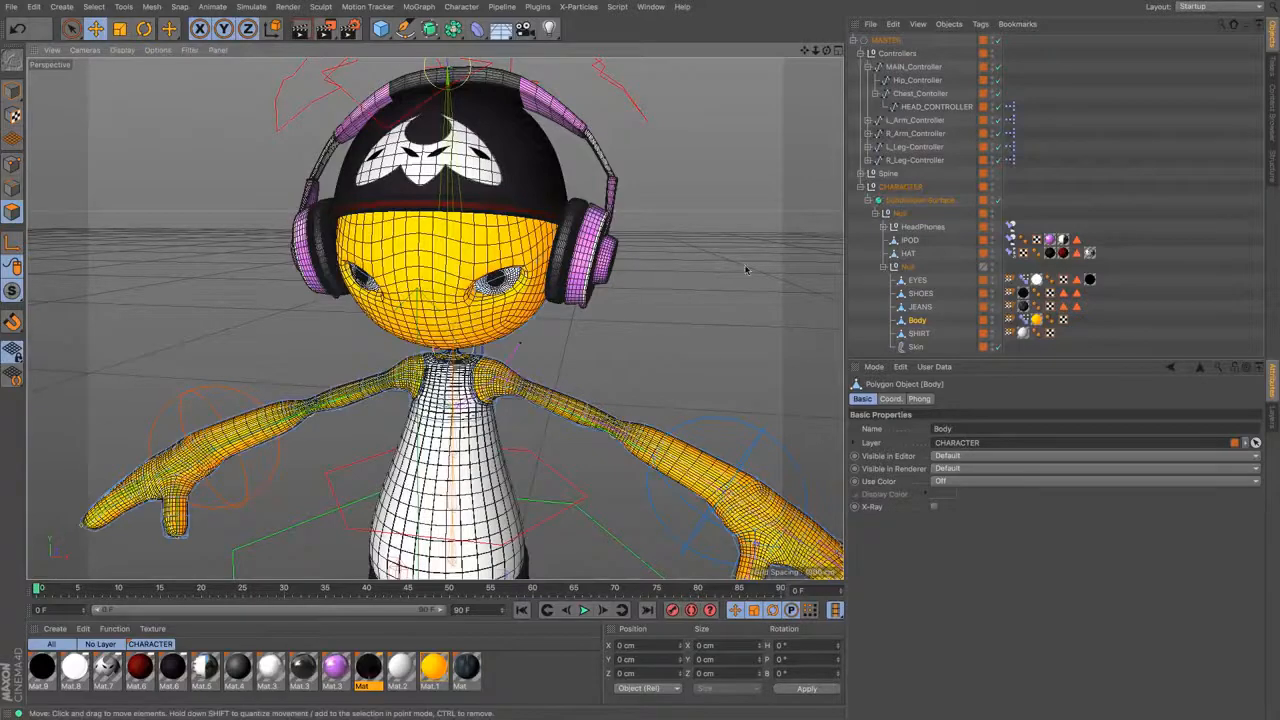
left_click(999, 204)
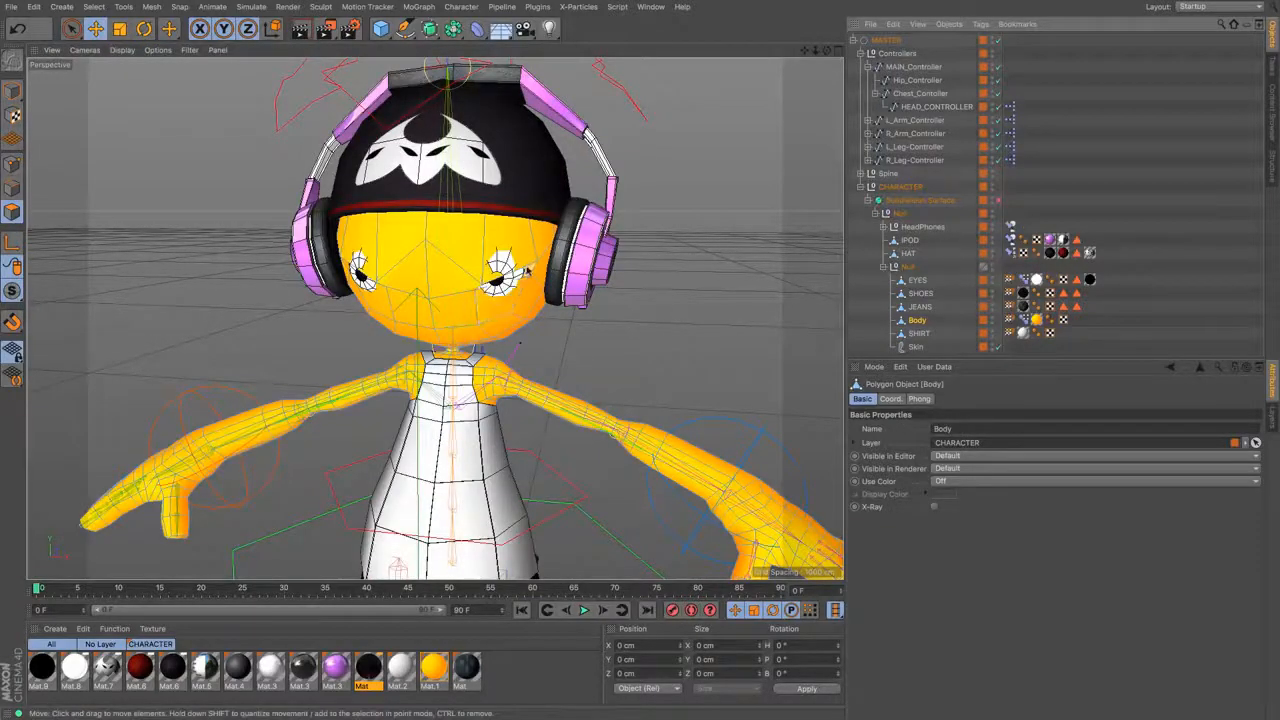
left_click(997, 201)
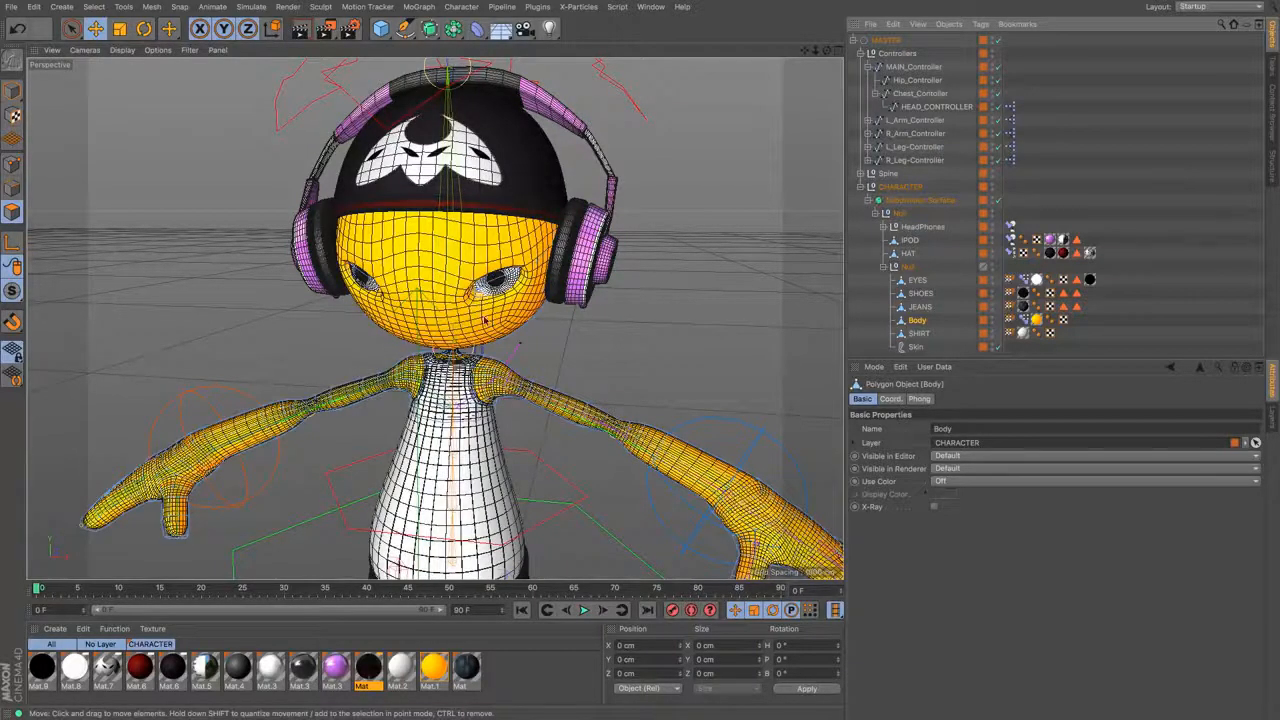
Step: Set the Frown and Blink eye controls of HEAD_CONTROLLER to 0%
left_click(912, 106)
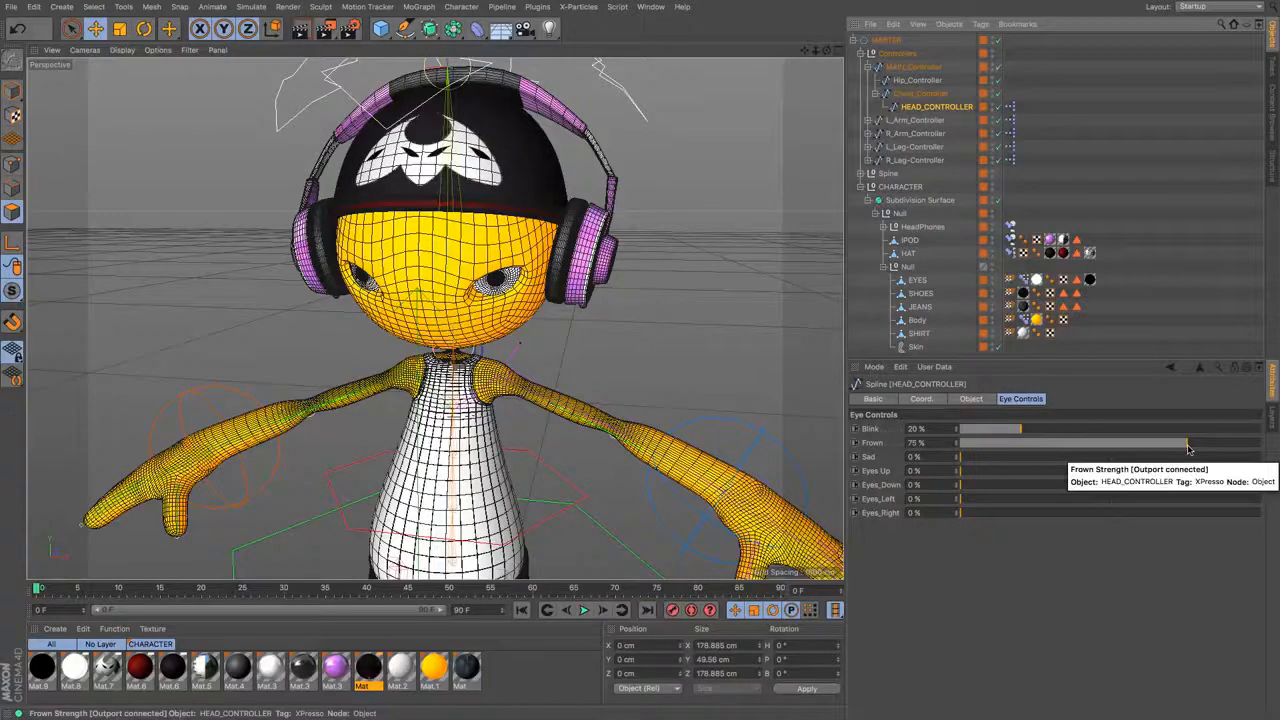
left_click_drag(1188, 449, 947, 442)
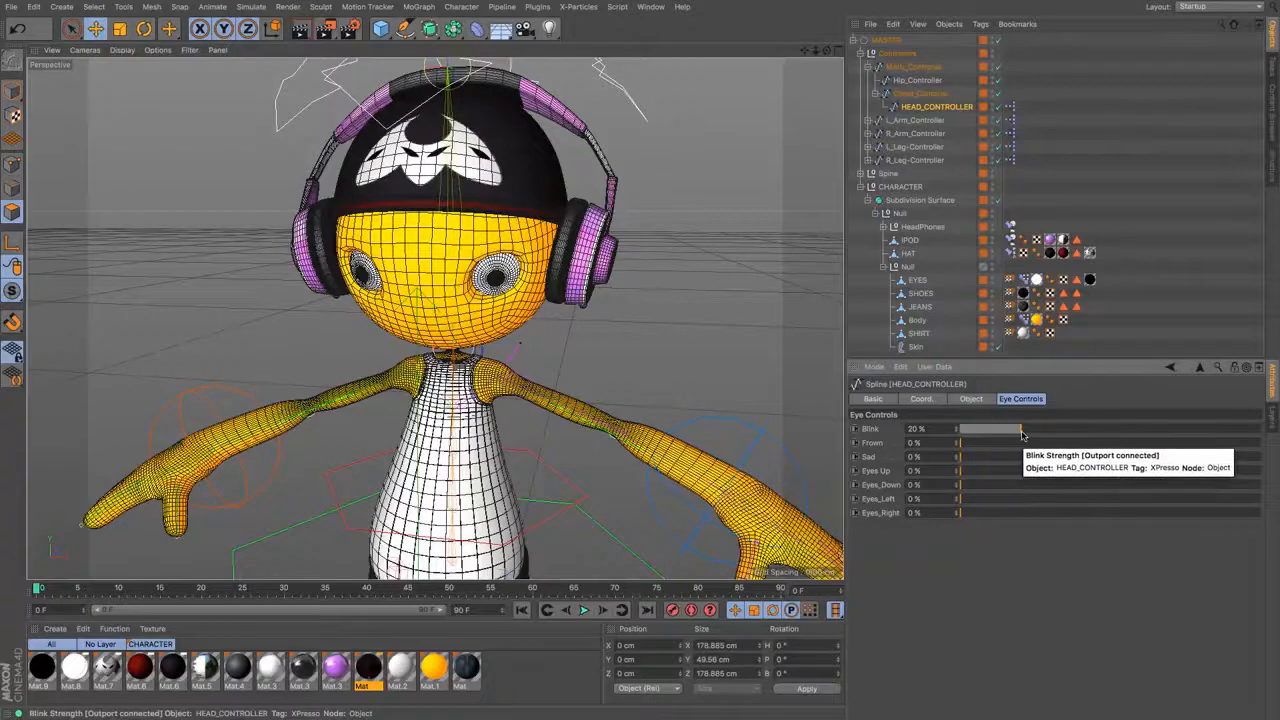
left_click_drag(1022, 434, 924, 430)
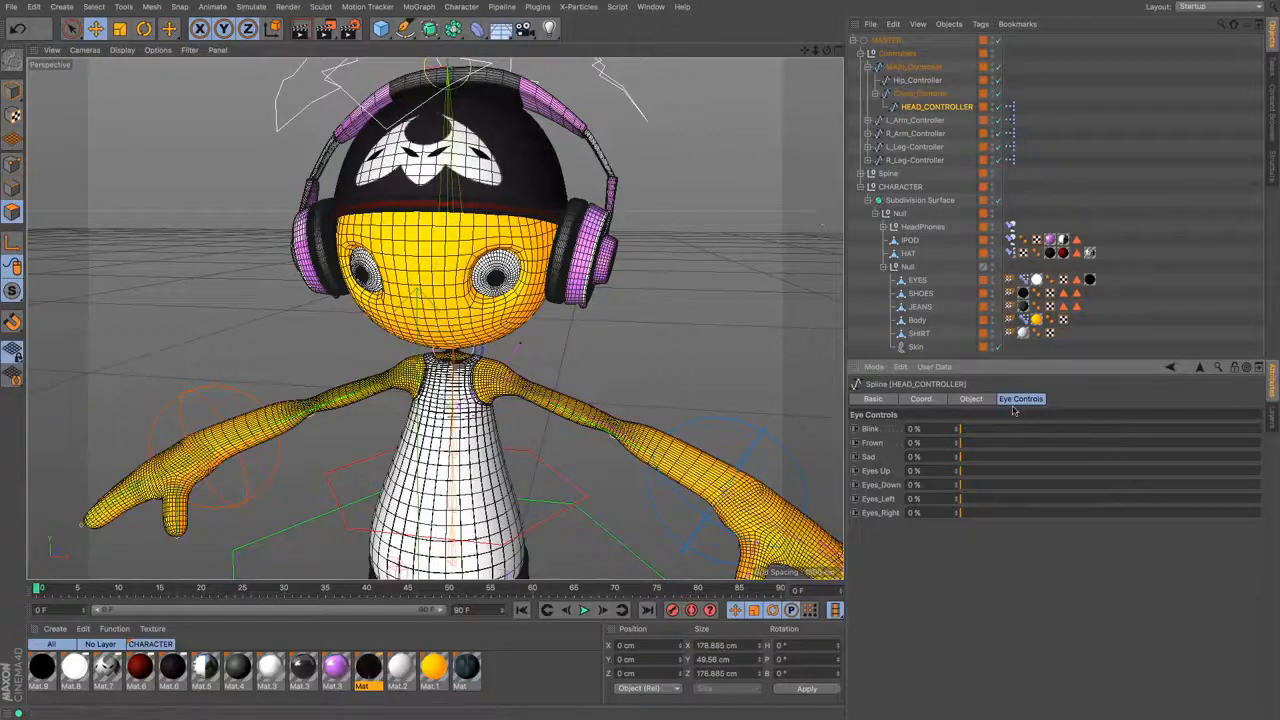
Step: Test HEAD_CONTROLLER's Frown control at 100%, return it to 0%, and try the Sad control
left_click_drag(1257, 433, 1279, 449)
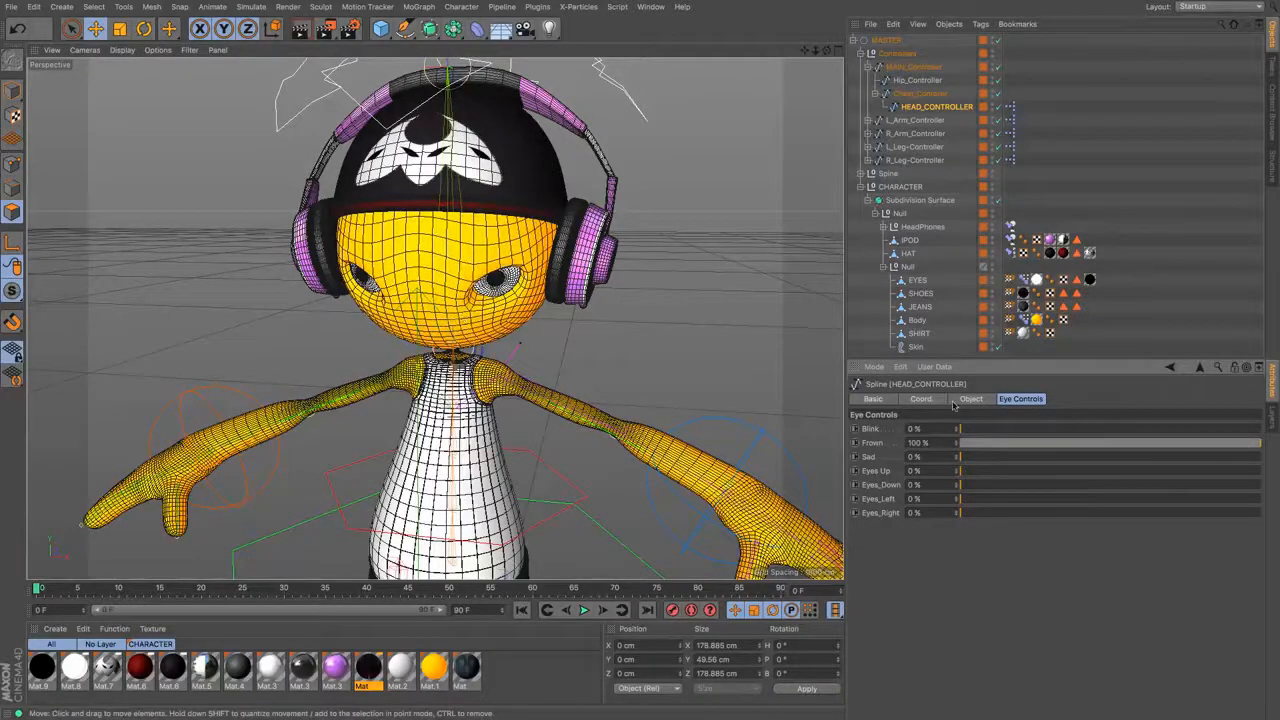
left_click_drag(1256, 449, 888, 416)
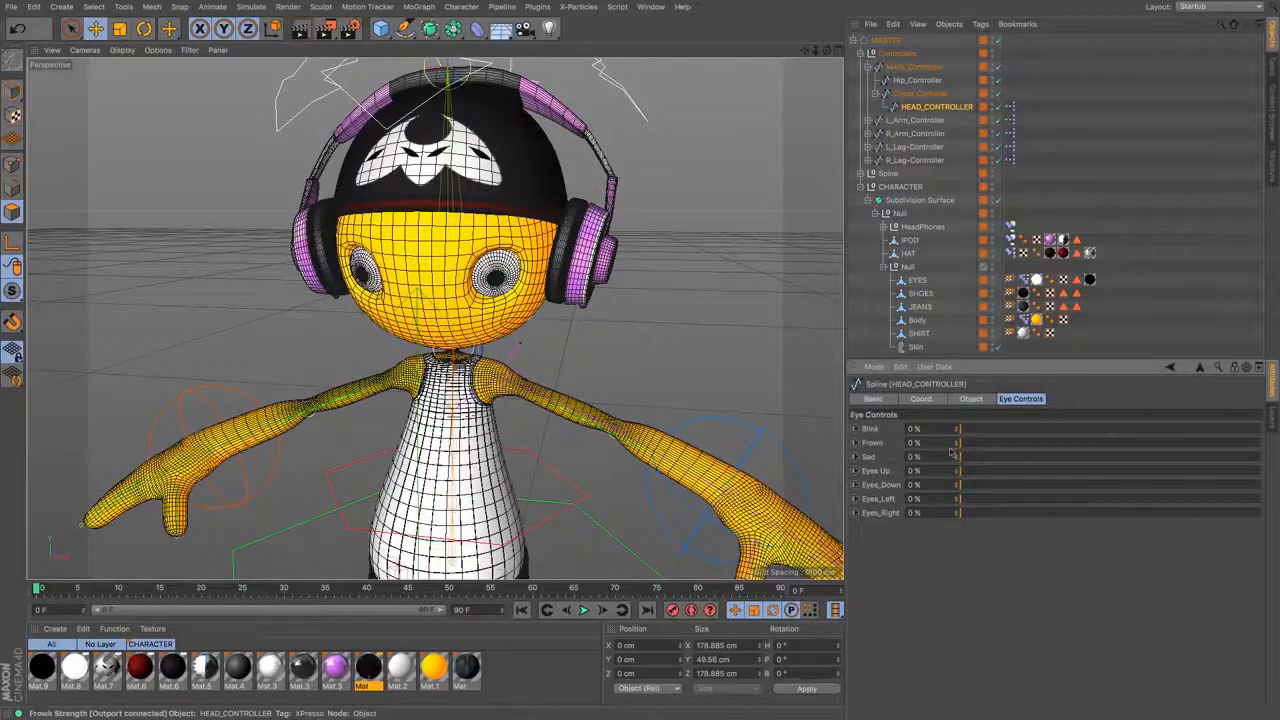
mouse_move(962, 457)
left_mouse_down()
mouse_move(1272, 462)
mouse_move(958, 457)
left_mouse_up()
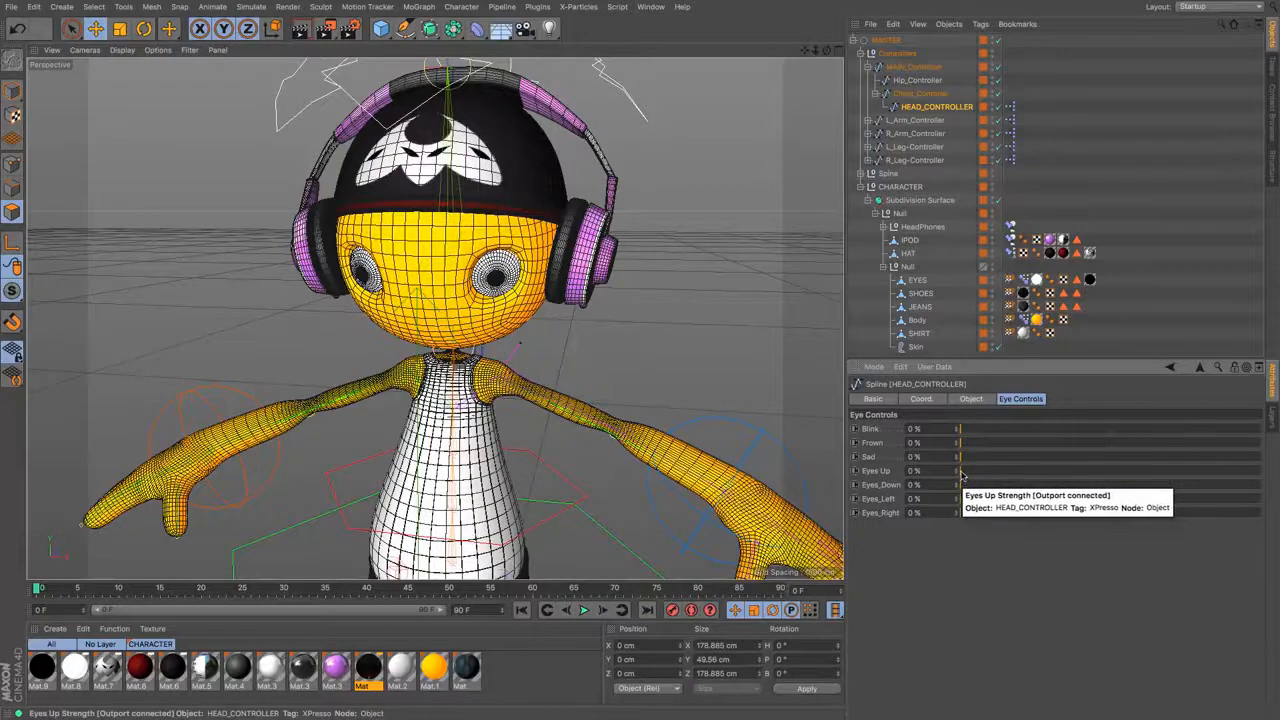
Step: Try the Eyes_Right, Eyes Up and Eyes_Left controls at 100% and return them all to 0%
left_click_drag(960, 474, 1276, 532)
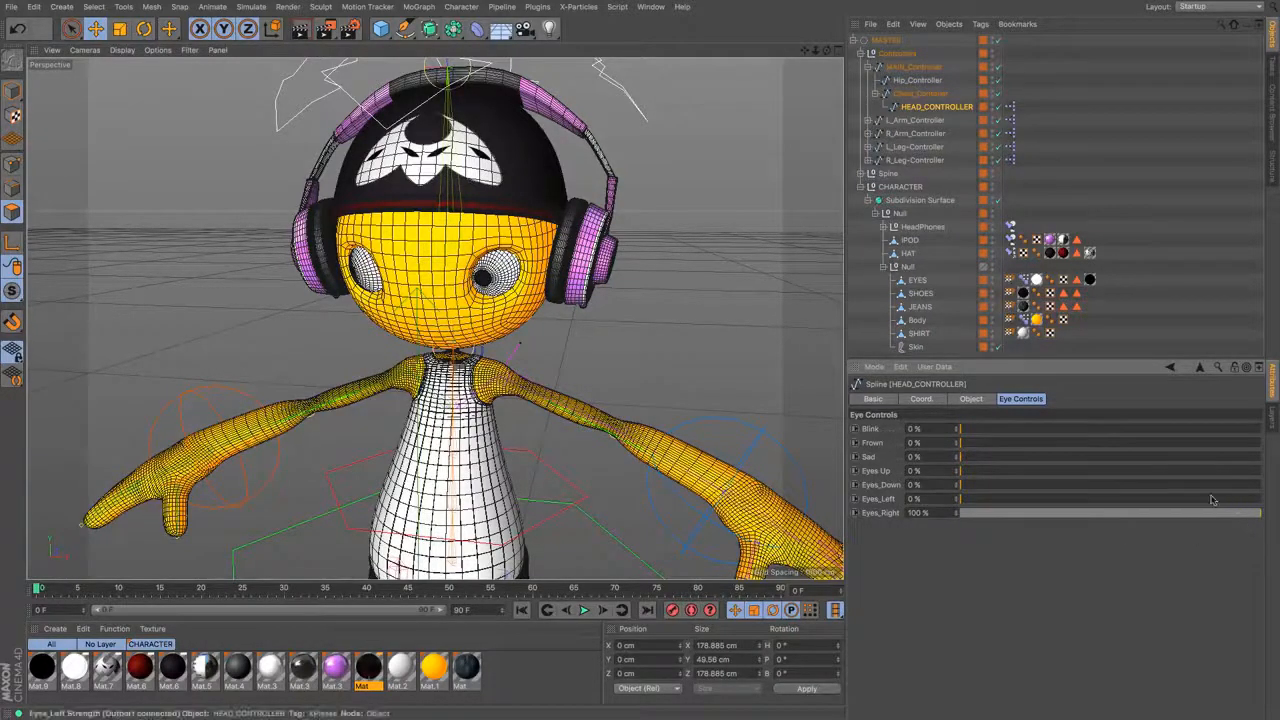
left_click_drag(960, 485, 1270, 470)
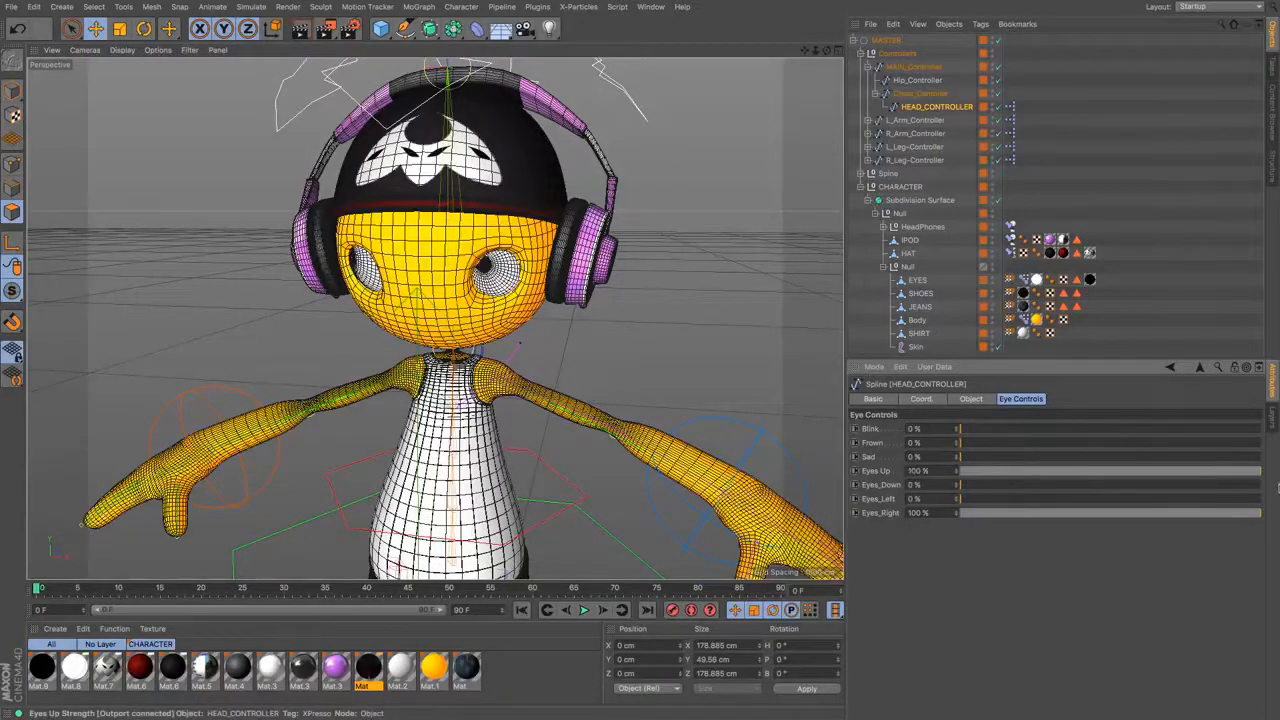
mouse_move(963, 503)
left_mouse_down()
mouse_move(1262, 500)
mouse_move(960, 514)
mouse_move(1278, 523)
mouse_move(960, 514)
left_mouse_up()
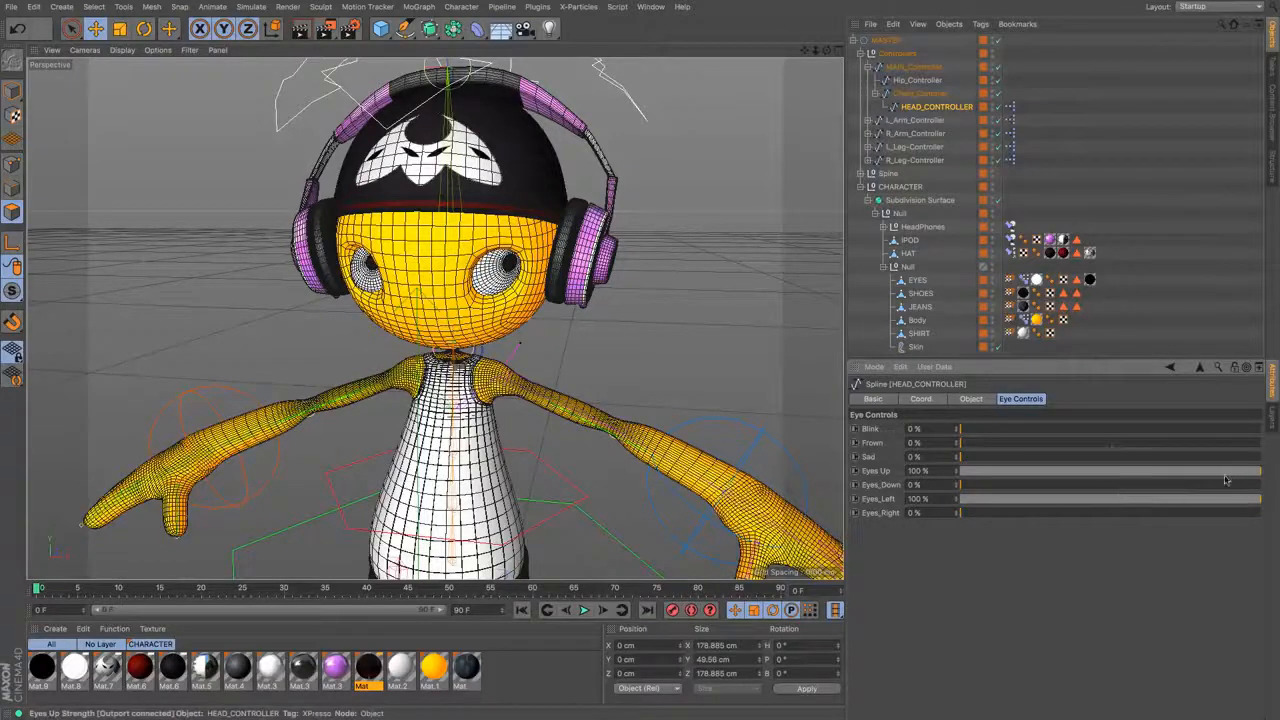
left_click_drag(1226, 480, 958, 478)
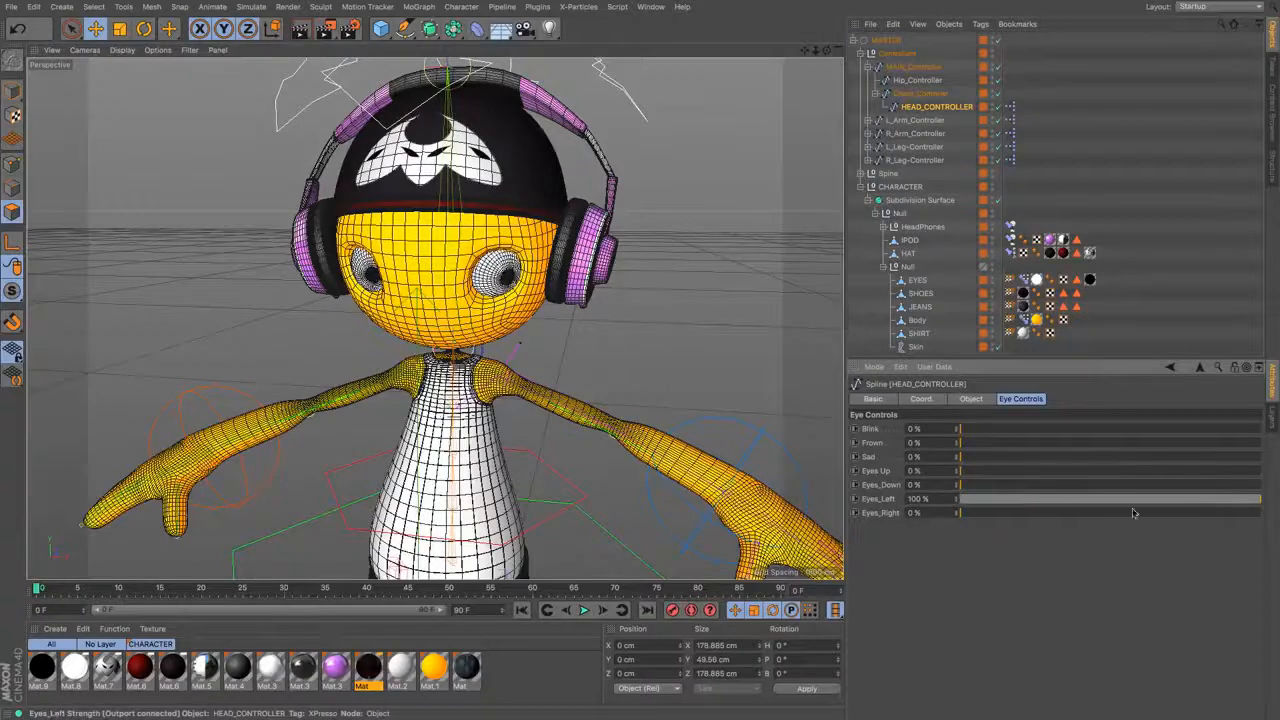
left_click_drag(1188, 499, 962, 499)
Step: Give the face a sad downward look with Eyes_Down at 69% and Sad at 100%, and view it from the side
left_click_drag(962, 485, 1168, 489)
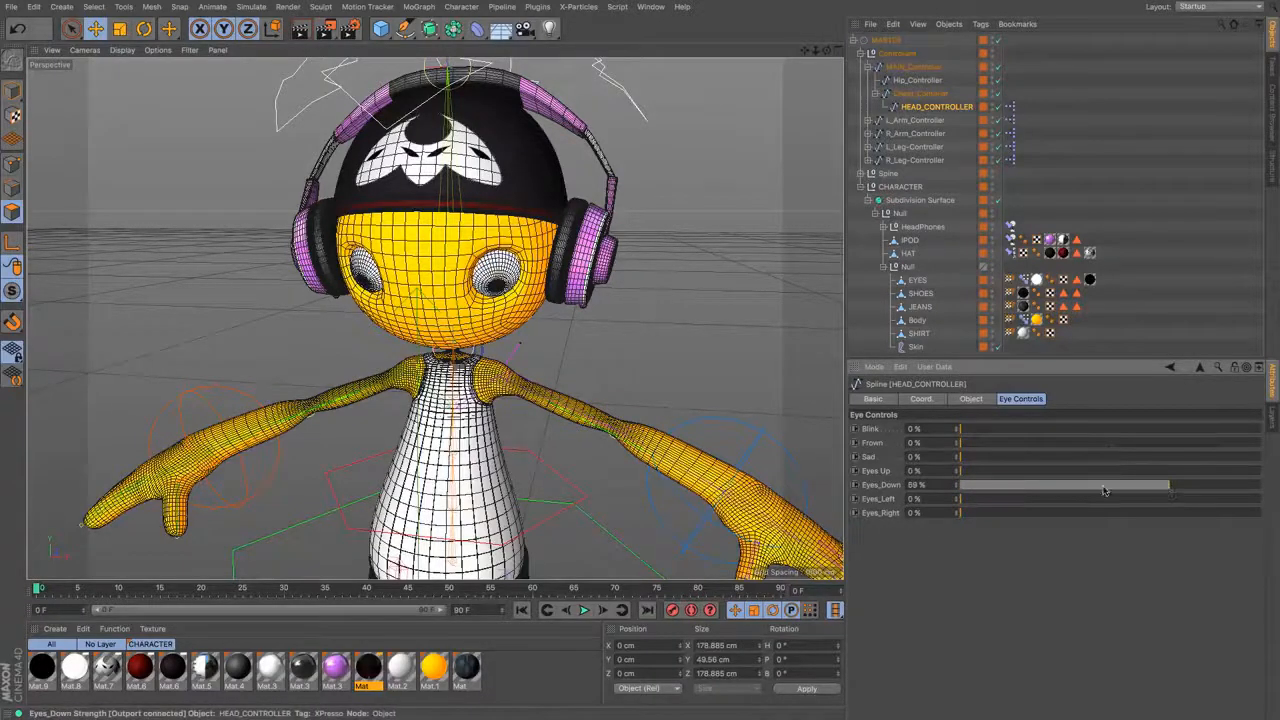
left_click_drag(960, 457, 1272, 481)
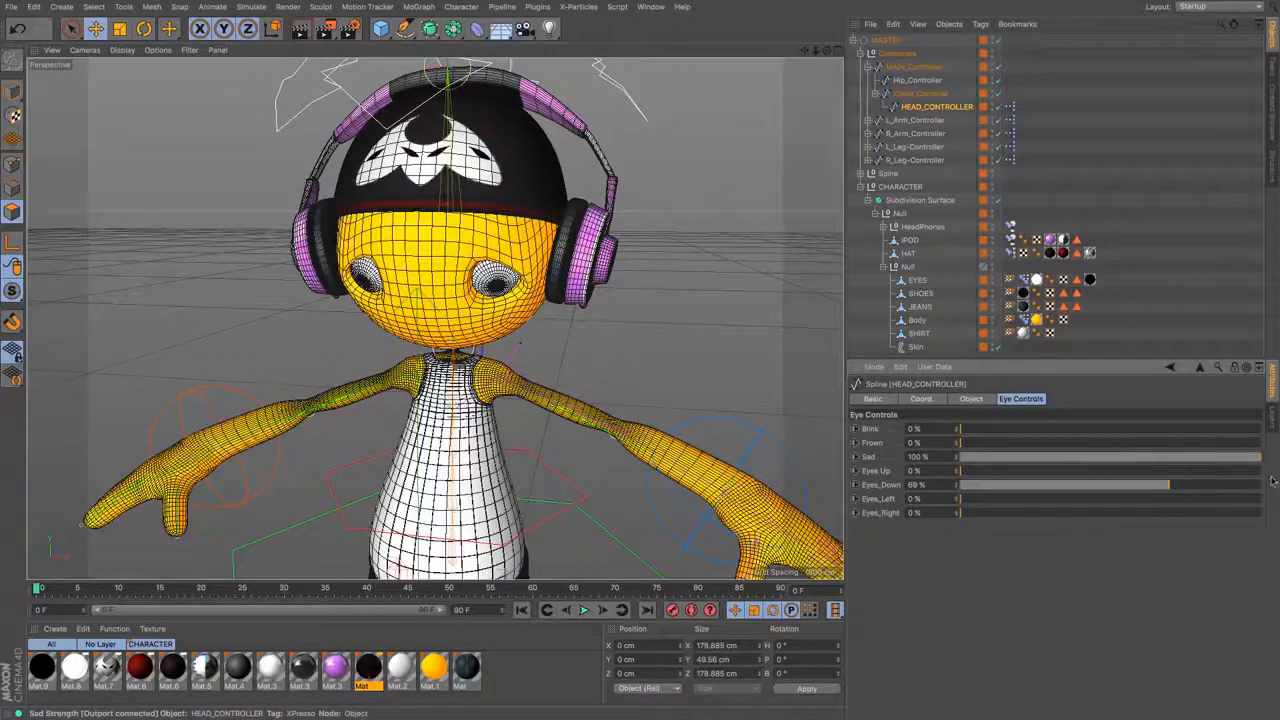
left_click_drag(826, 50, 786, 95)
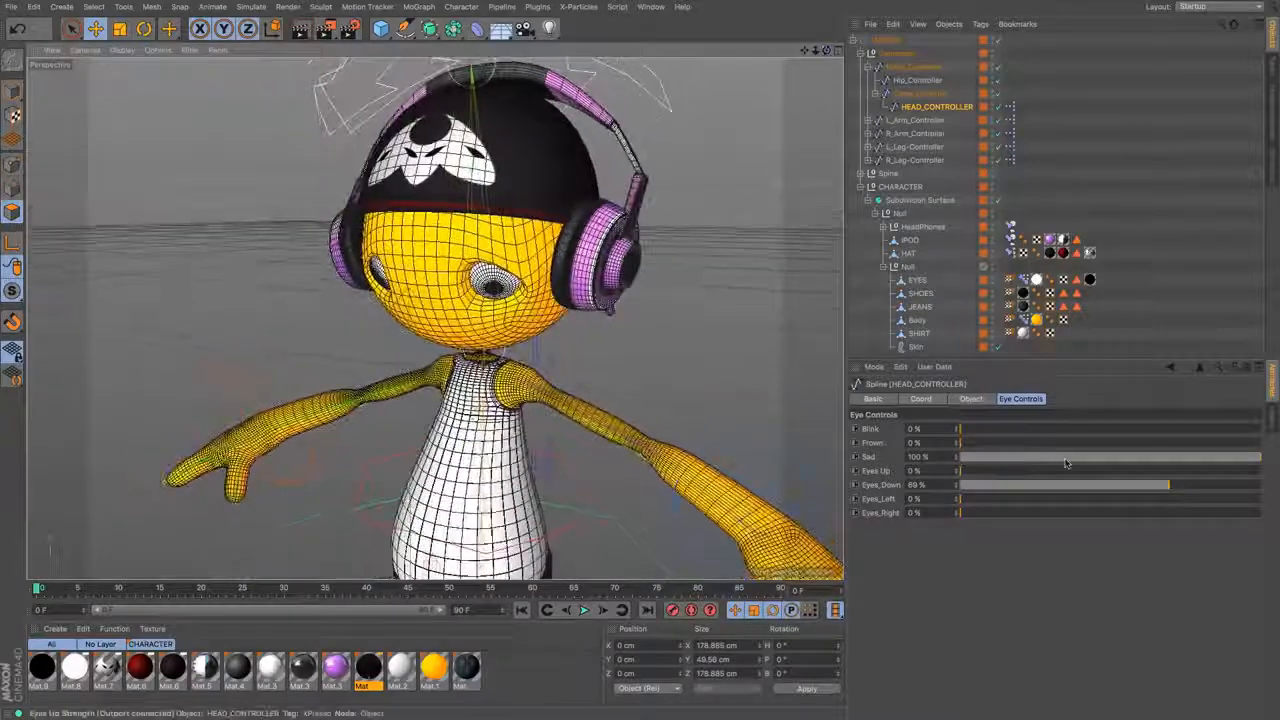
Step: Try the sad face with Eyes_Down at 0% and Eyes Up at 83%, and return Sad and Eyes Up to 0%
left_click_drag(1058, 490, 958, 485)
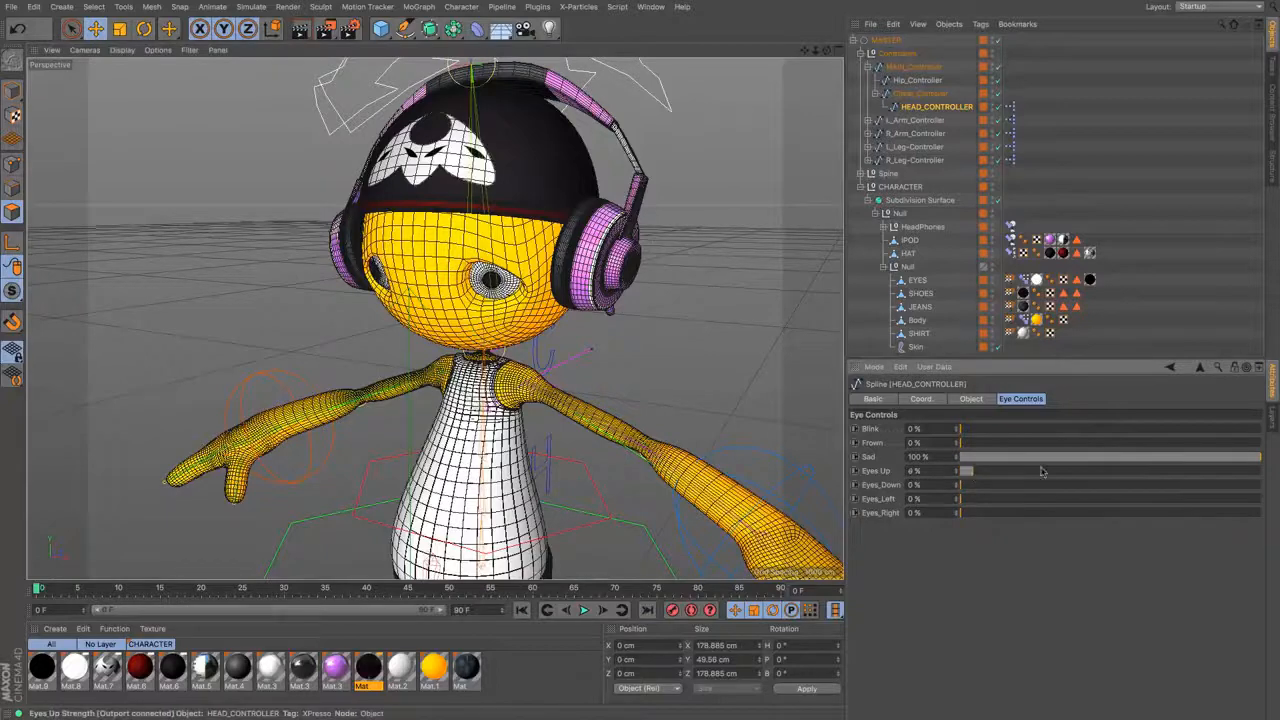
left_click_drag(1041, 471, 1212, 471)
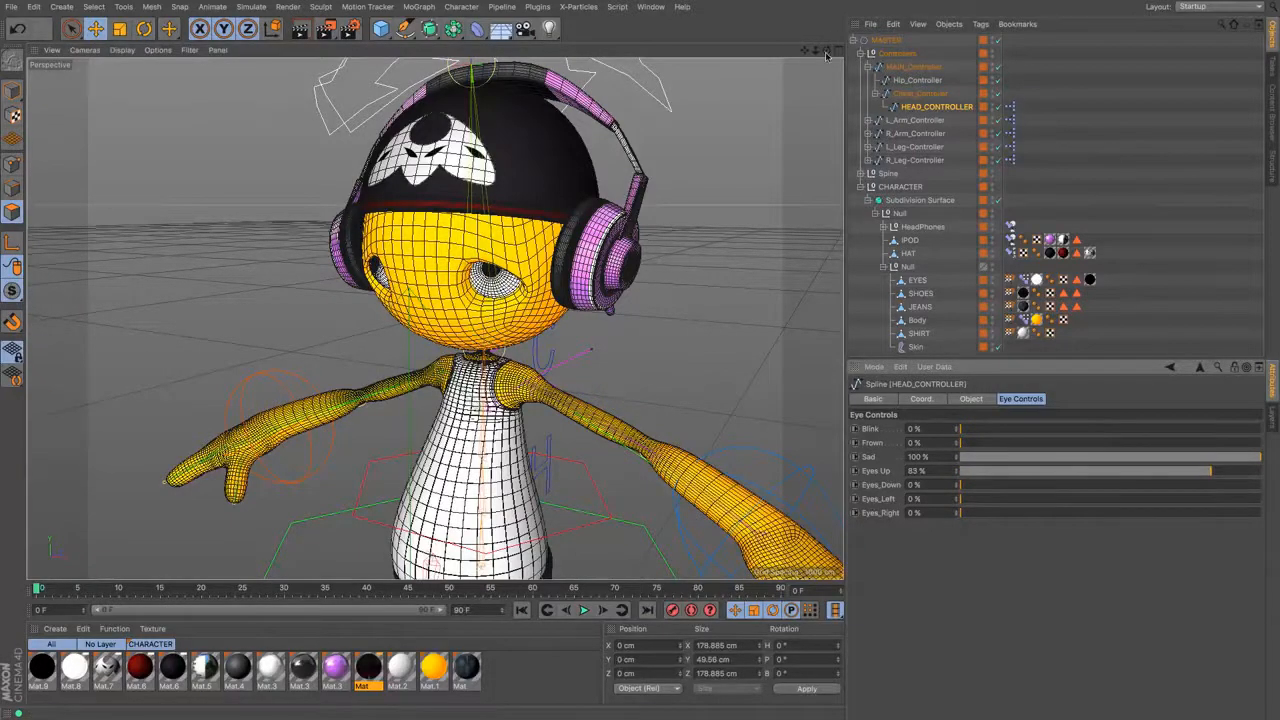
left_click_drag(826, 55, 770, 60)
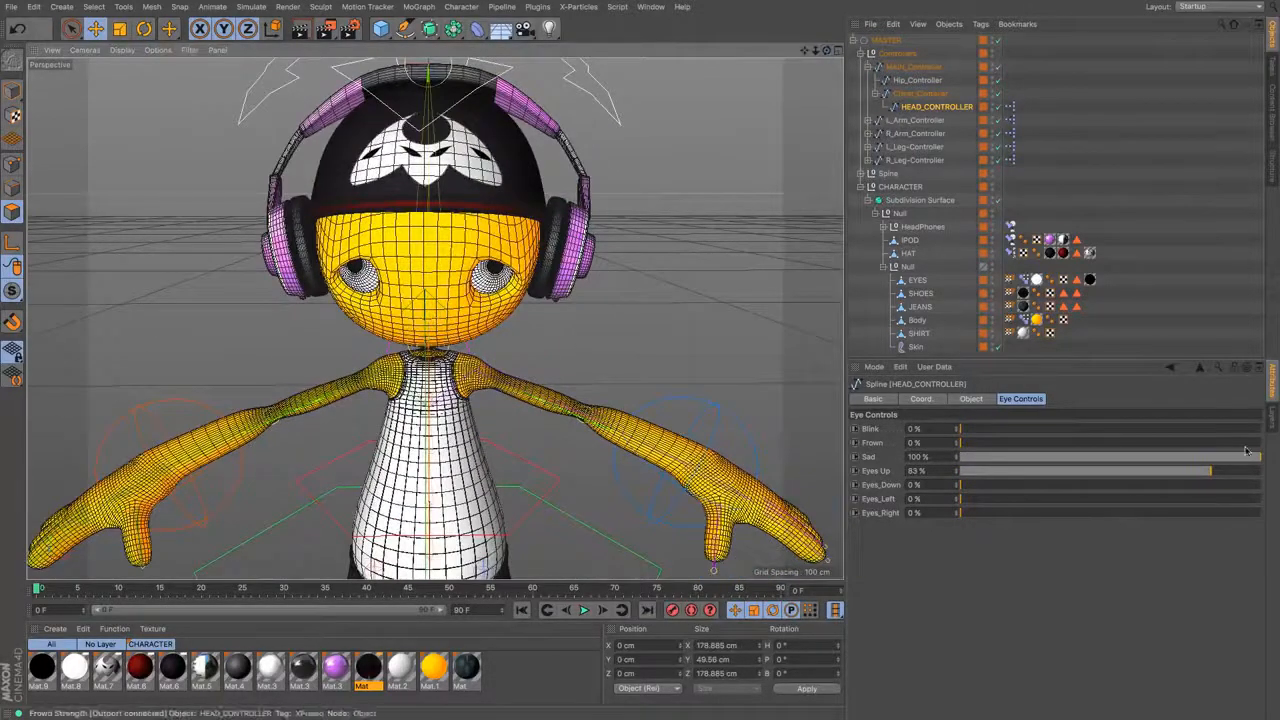
left_click_drag(1250, 458, 862, 466)
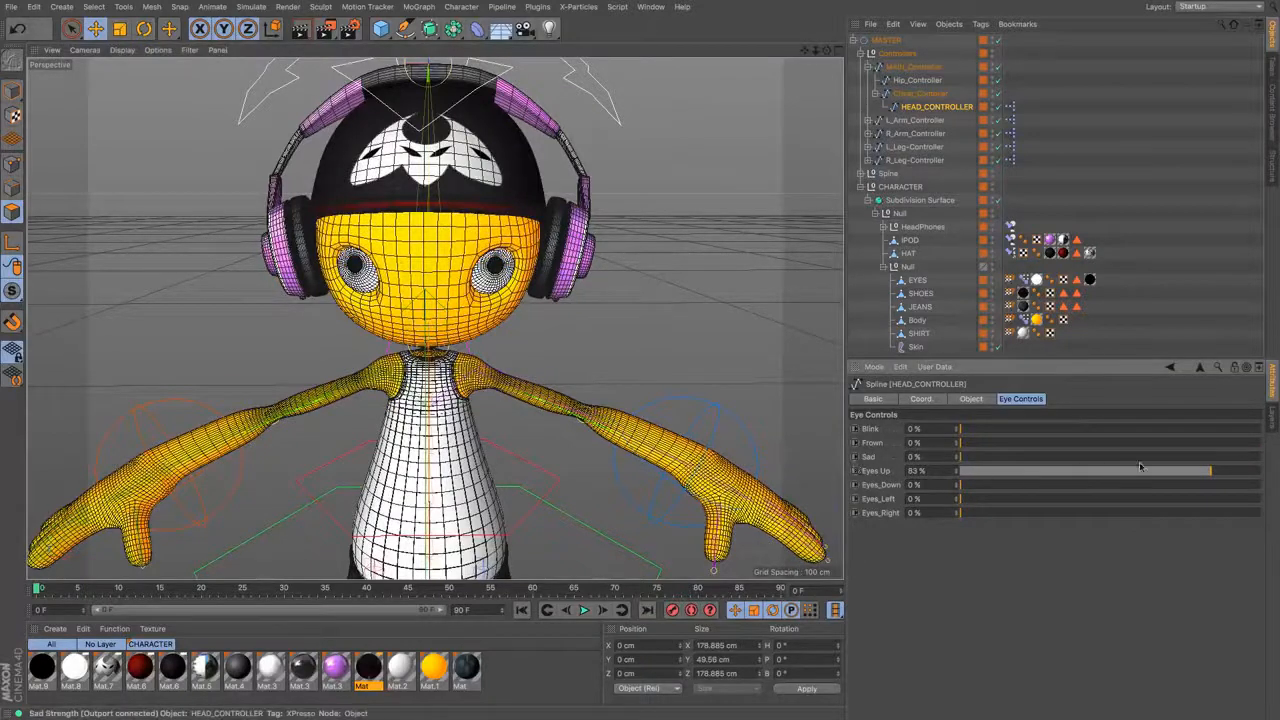
left_click_drag(1140, 467, 872, 471)
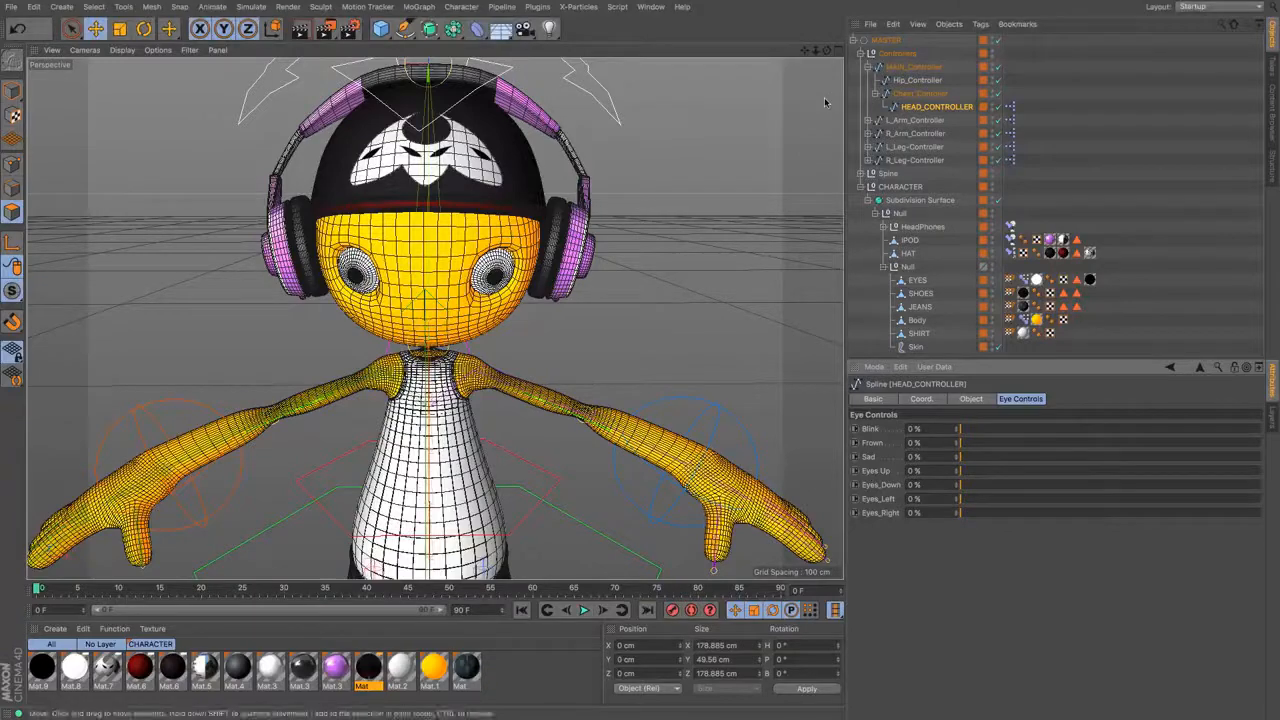
Step: Collapse the CHARACTER group and show the Finger Controls of L_Arm_Controller
left_click_drag(826, 50, 646, 132)
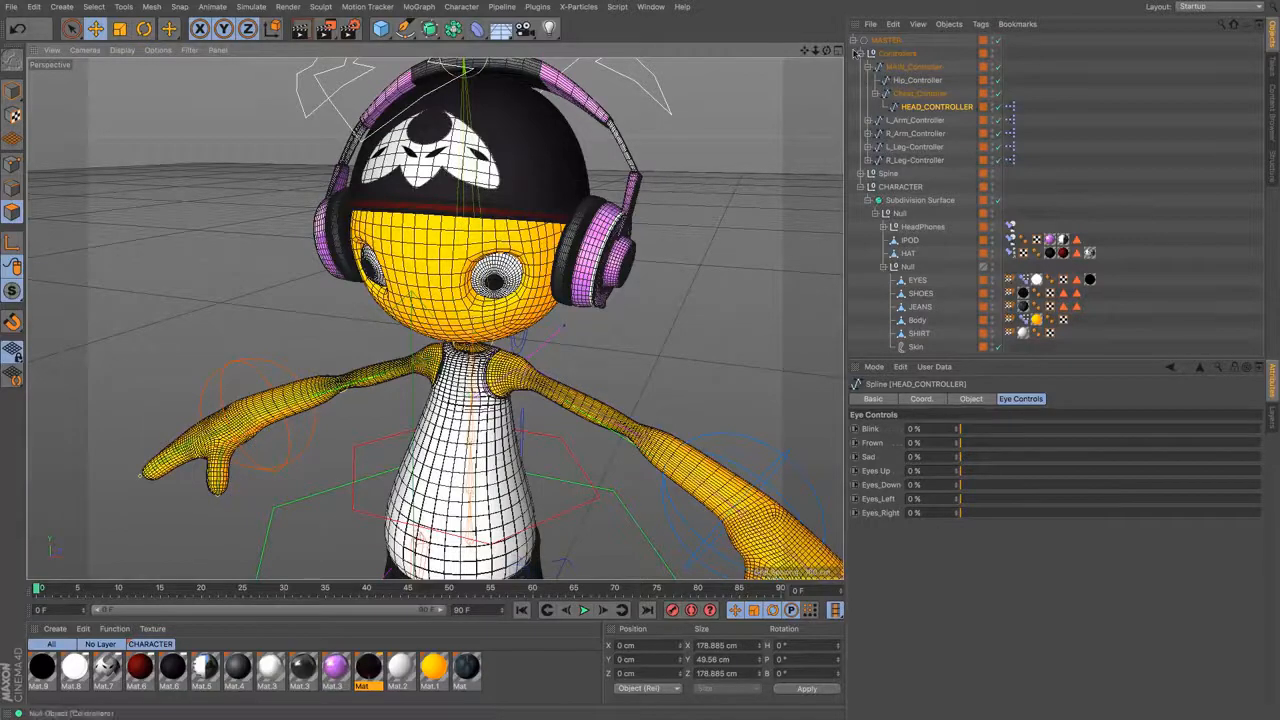
left_click_drag(807, 52, 808, 58)
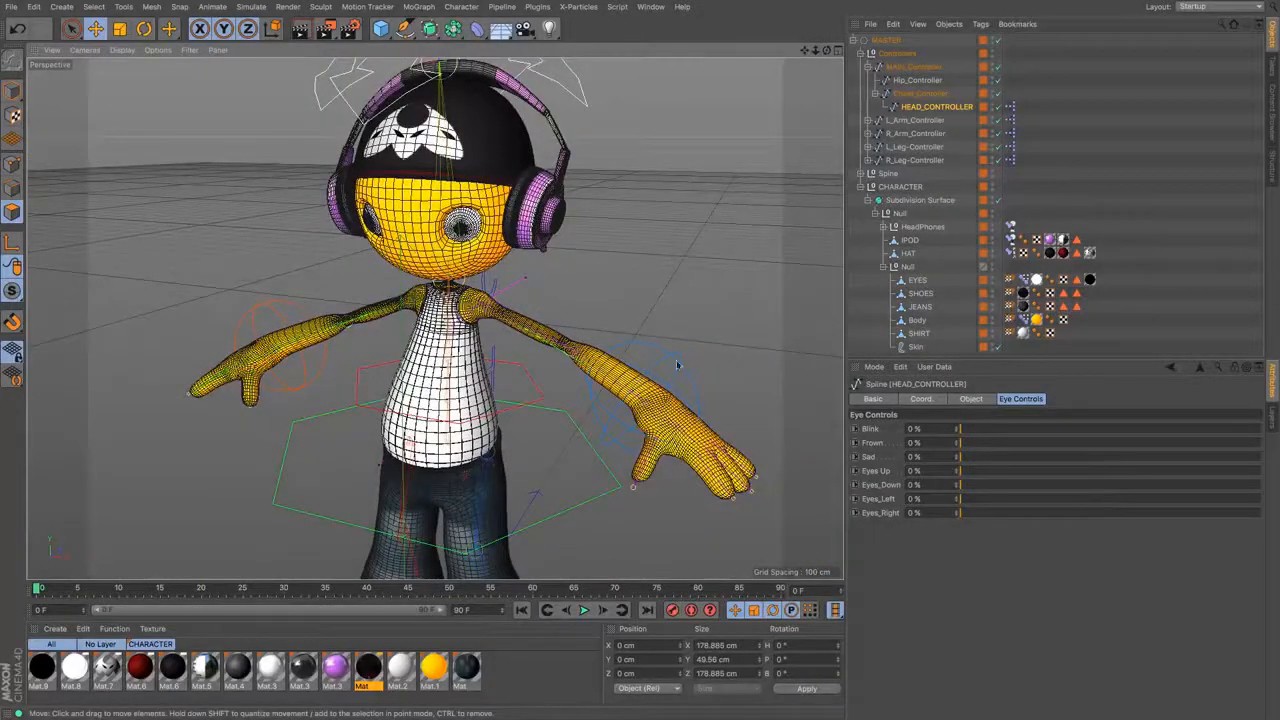
left_click(859, 190)
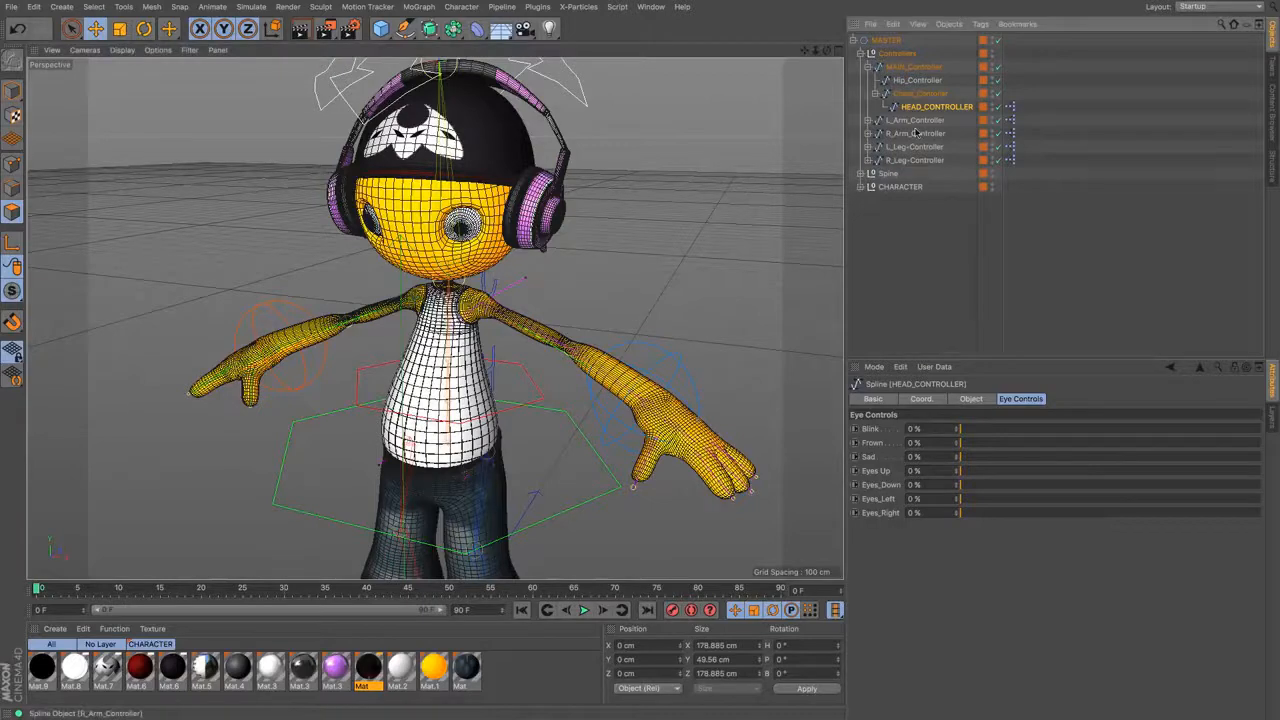
left_click(914, 120)
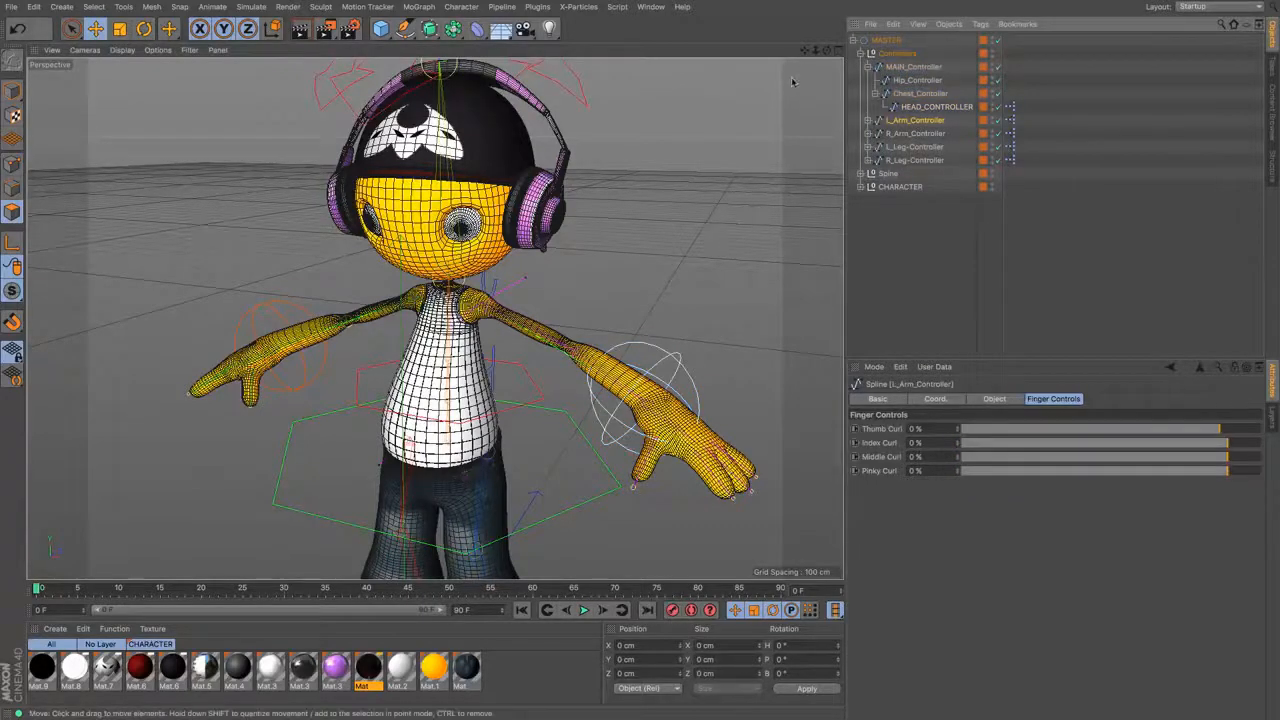
Step: Switch to model mode and move L_Arm_Controller to about X 122.5, Y 222.1, Z -12.3 cm
left_click_drag(792, 82, 110, 83, "alt")
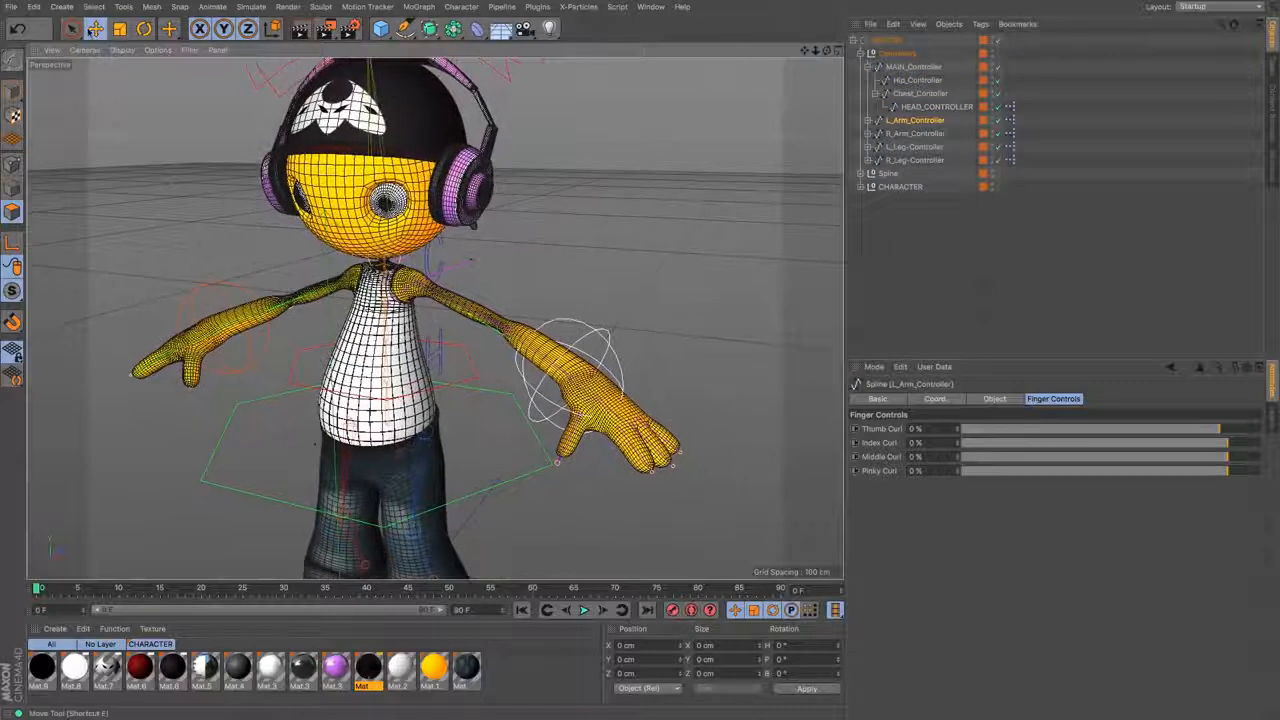
left_click(95, 28)
left_click(13, 92)
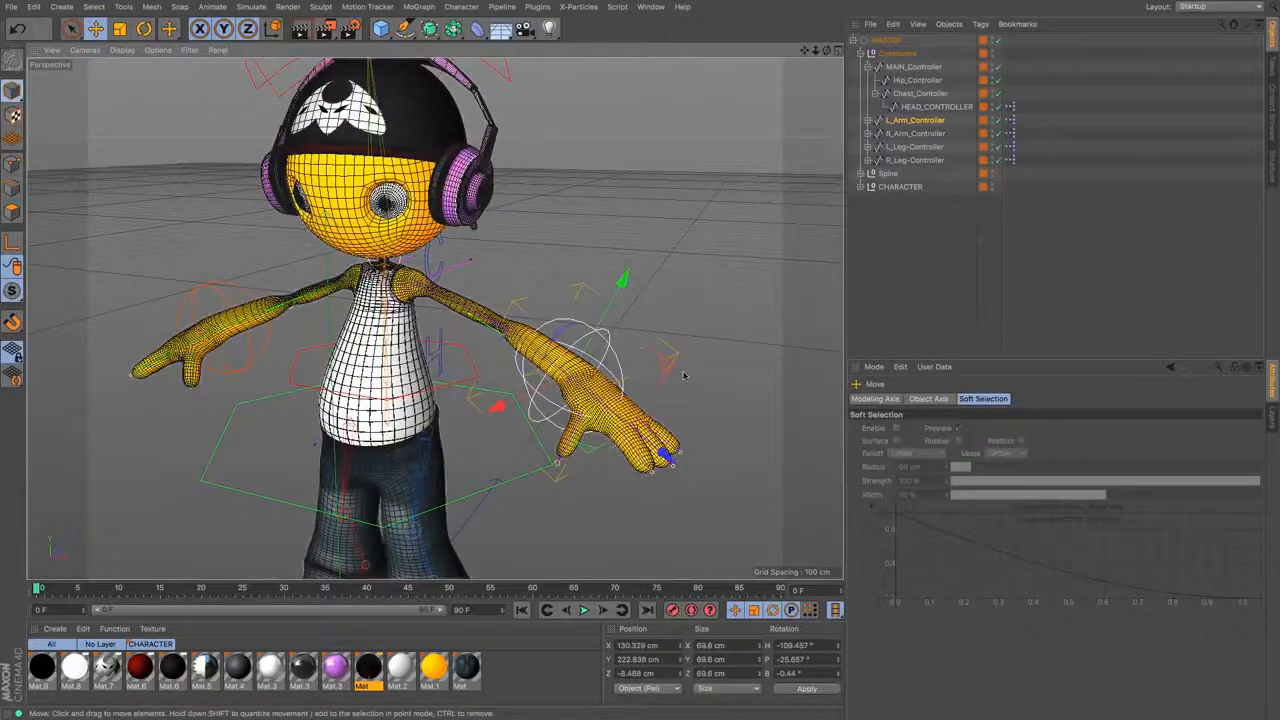
mouse_move(685, 375)
left_mouse_down()
mouse_move(635, 367)
mouse_move(660, 232)
mouse_move(580, 460)
mouse_move(570, 420)
mouse_move(760, 375)
mouse_move(740, 372)
mouse_move(775, 382)
mouse_move(500, 320)
mouse_move(430, 350)
mouse_move(320, 330)
mouse_move(155, 260)
mouse_move(260, 300)
mouse_move(570, 360)
mouse_move(620, 350)
mouse_move(658, 381)
mouse_move(683, 336)
mouse_move(692, 389)
left_mouse_up()
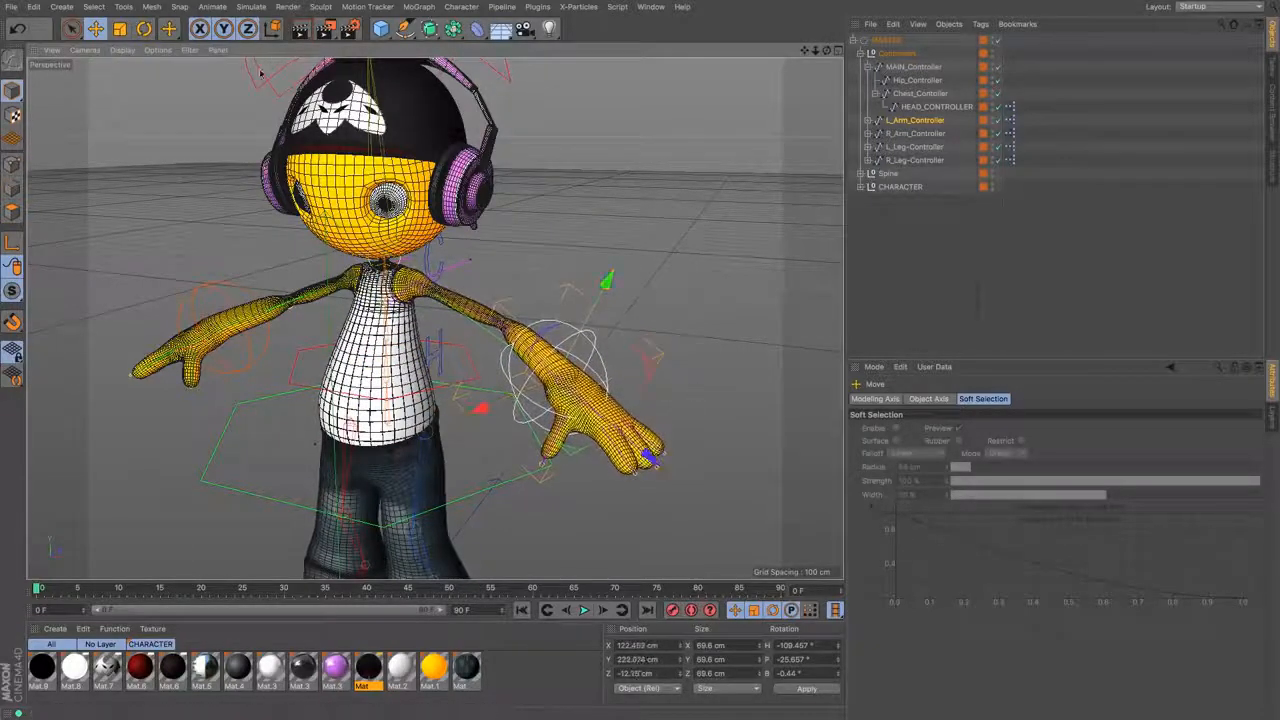
Step: Rotate L_Arm_Controller to about H -113.4°, P -33.2°, B -5.0° to bend the wrist
left_click(144, 30)
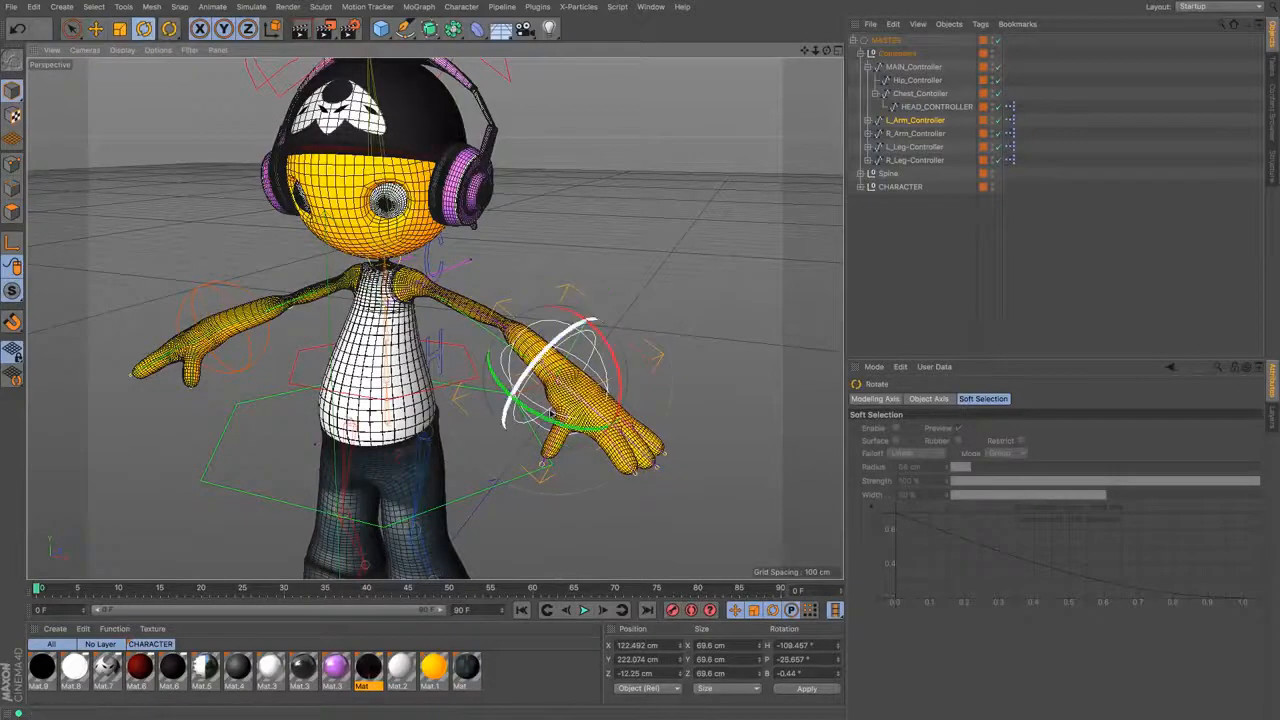
left_click_drag(548, 422, 659, 375)
left_click_drag(606, 341, 546, 426)
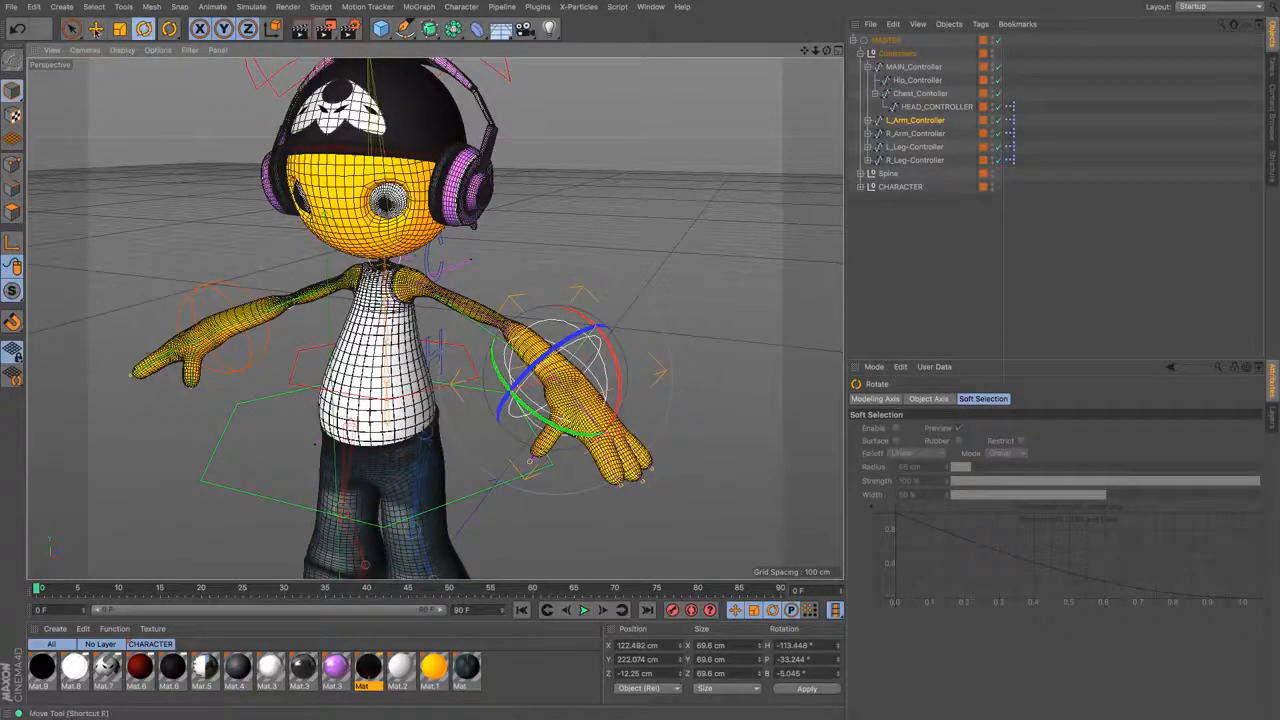
left_click(96, 29)
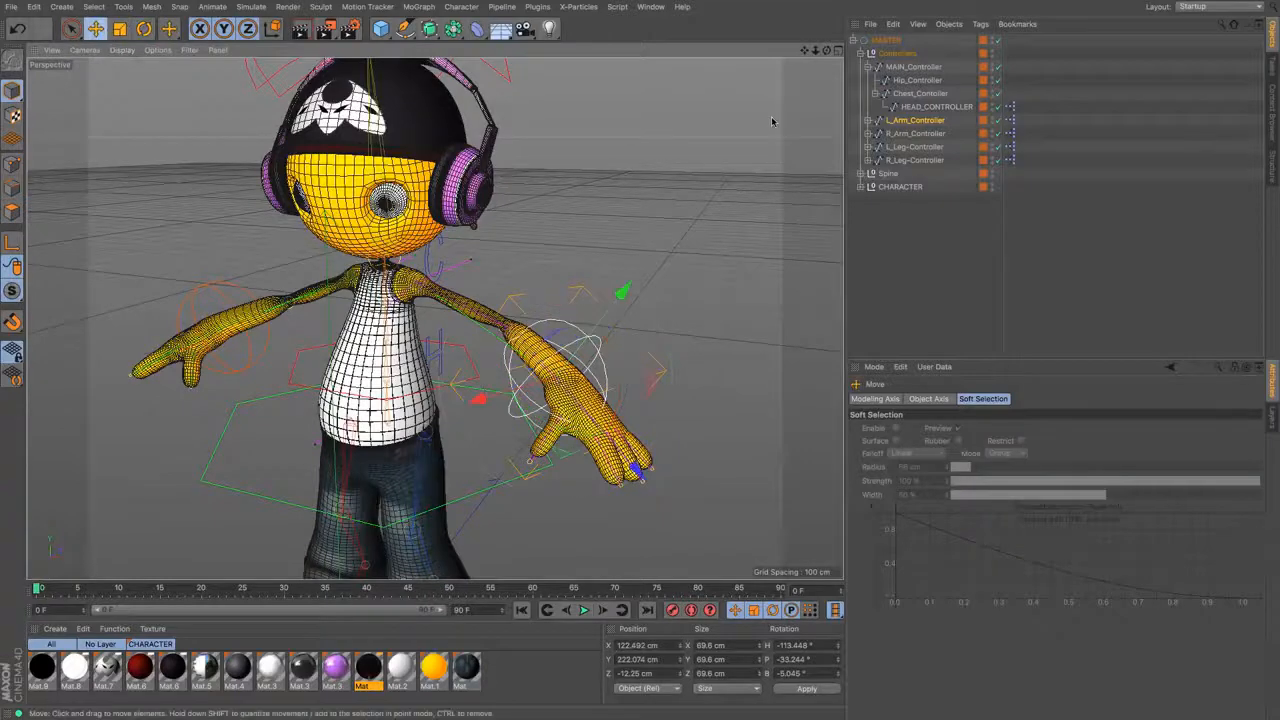
Step: Curl the left hand's fingers with Thumb Curl at 11%, Index Curl at -106%, Middle Curl at -105% and Pinky Curl at -86%
left_click(918, 122)
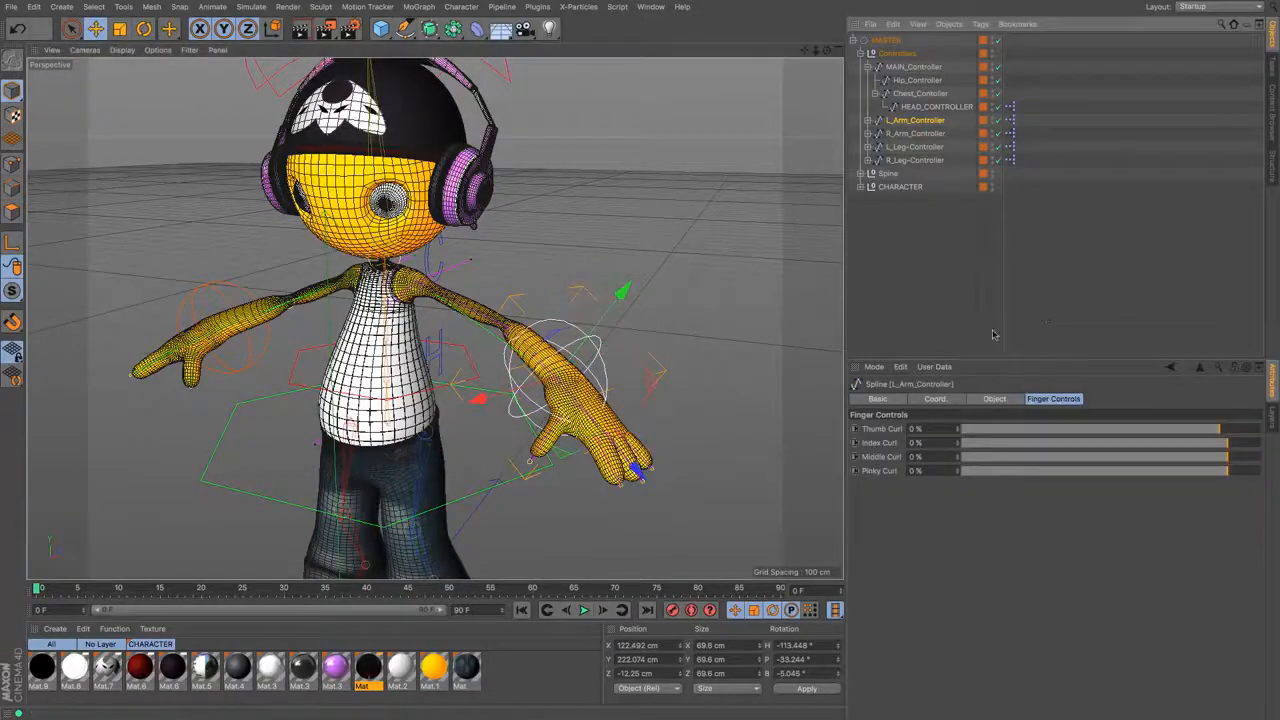
left_click_drag(804, 50, 706, 4)
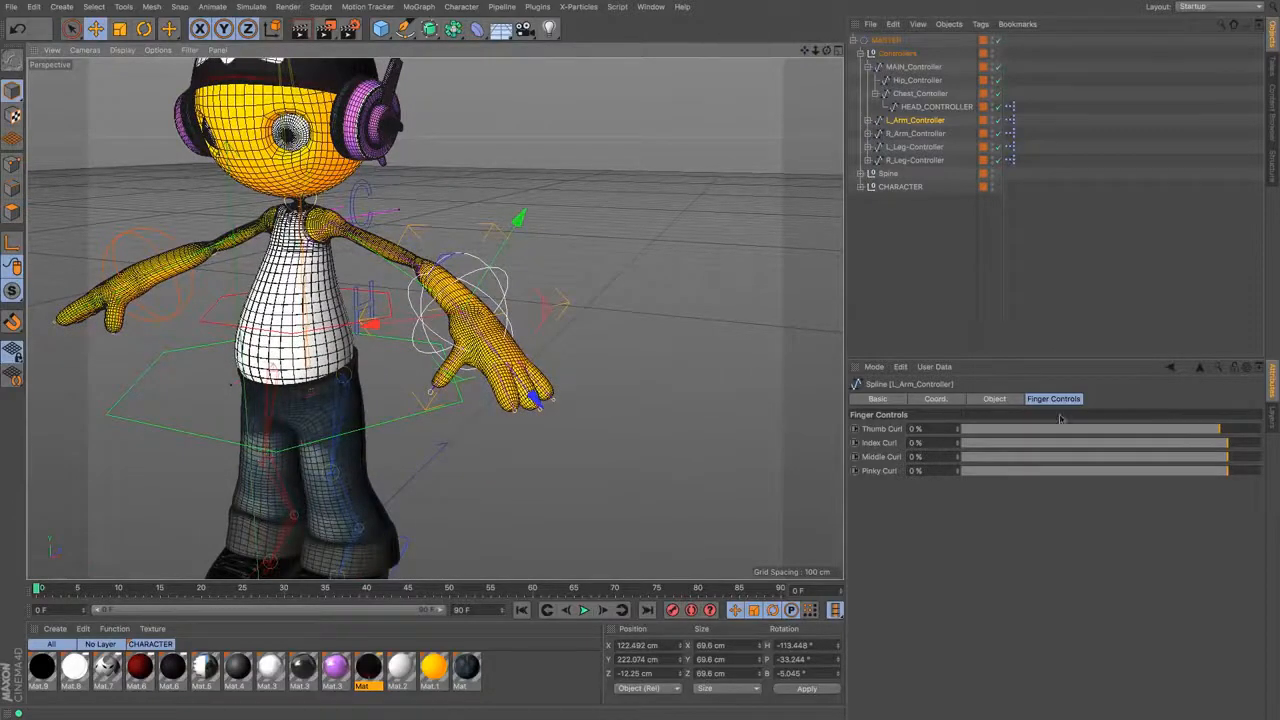
left_click_drag(815, 51, 945, 51)
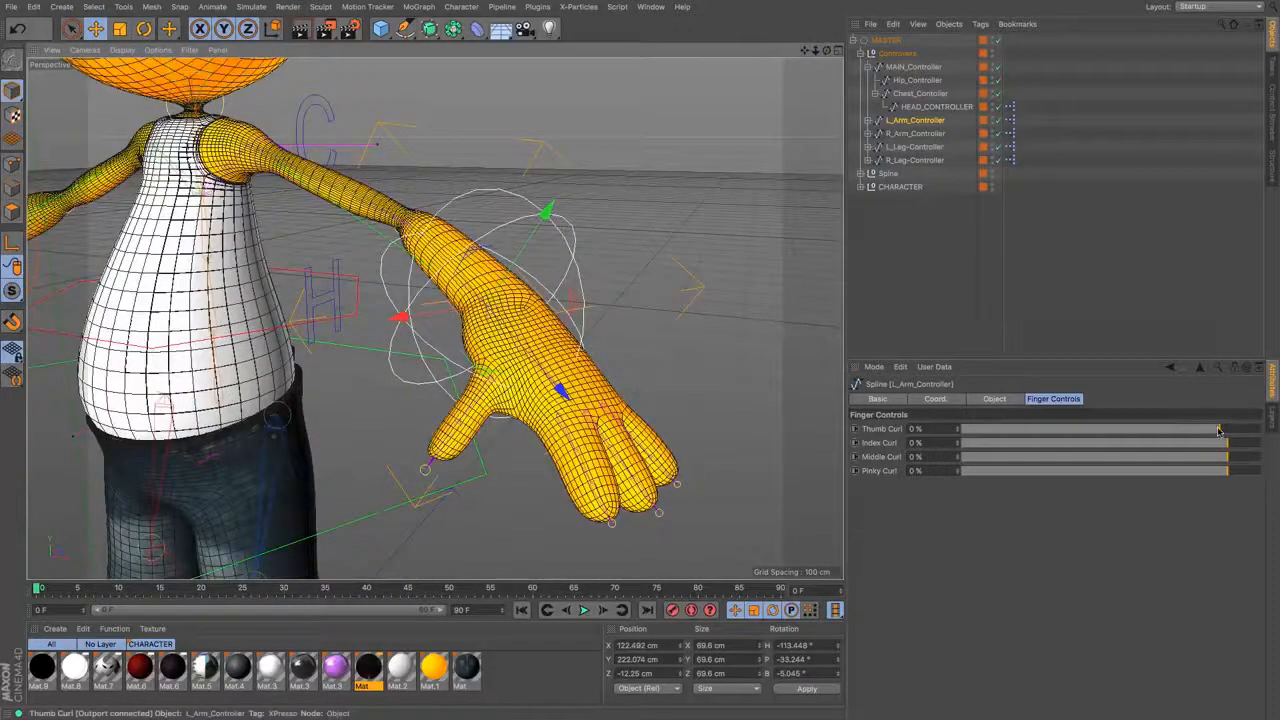
left_click_drag(1218, 430, 1023, 443)
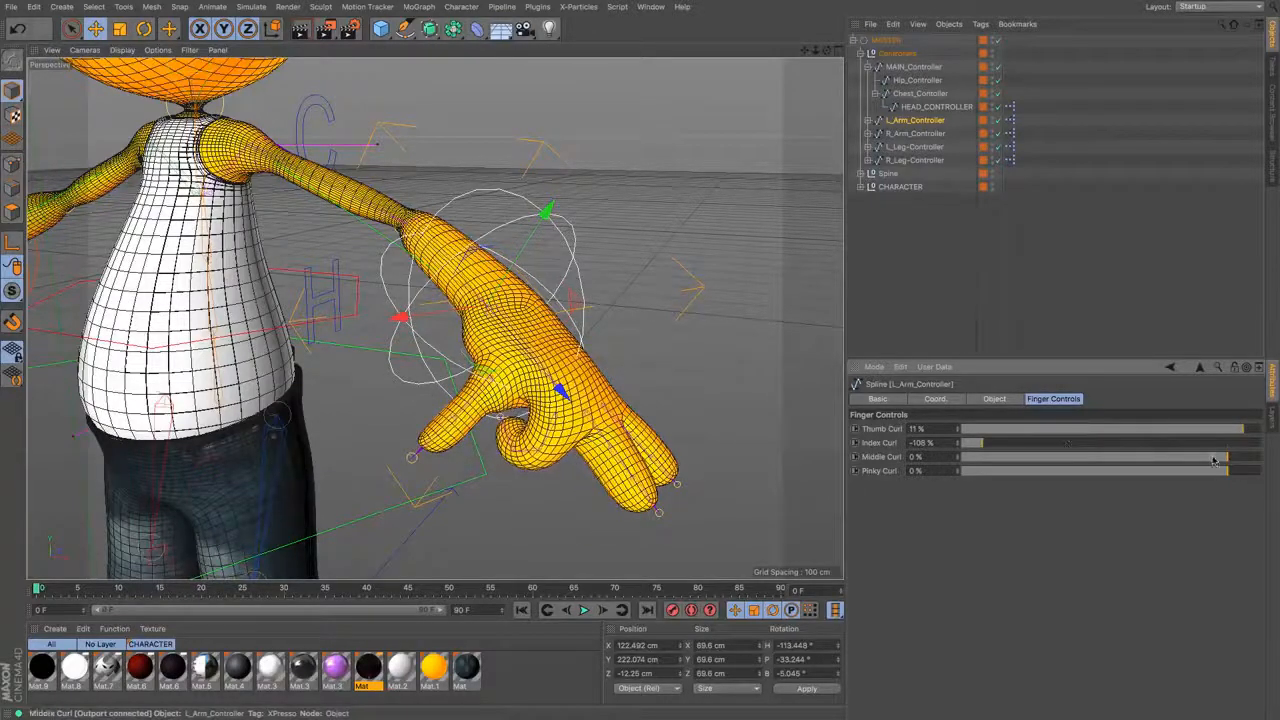
left_click_drag(1214, 460, 985, 456)
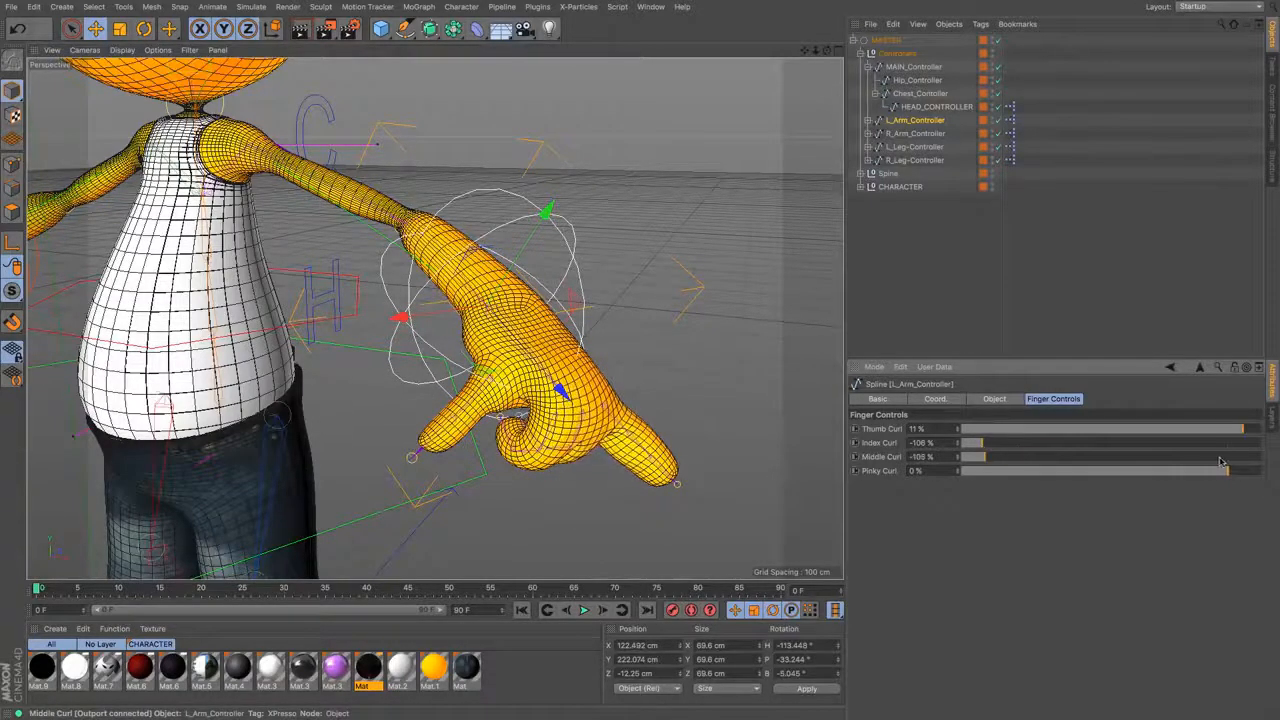
left_click_drag(1223, 473, 1016, 463)
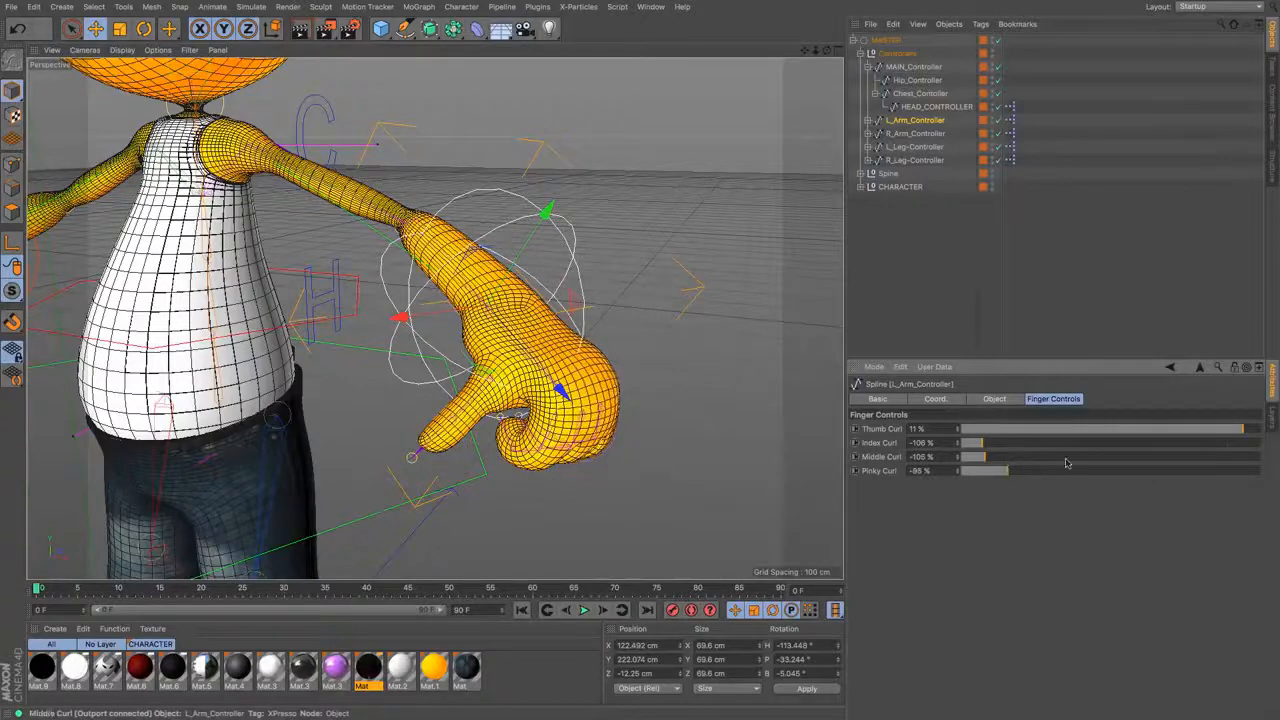
Step: Rotate L_Arm_Controller to a bank of about -59.5° and move the fist down and inward beside the hip
left_click(144, 28)
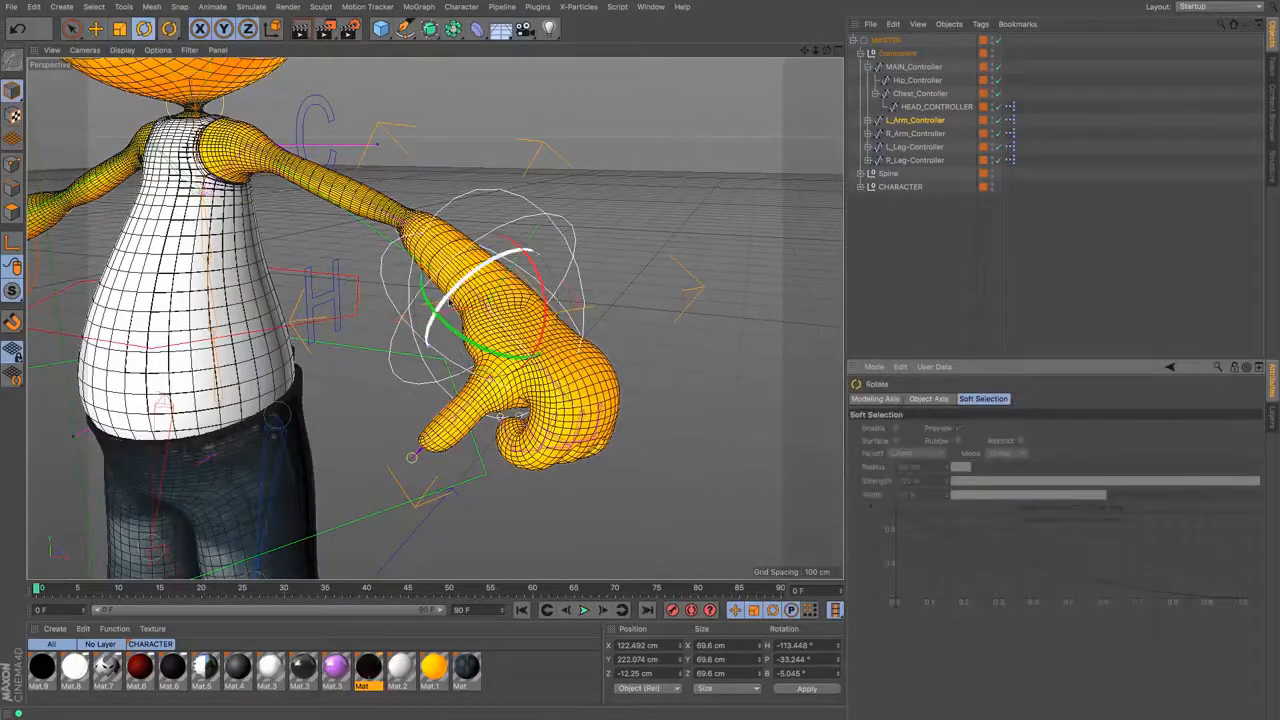
left_click_drag(443, 371, 512, 270)
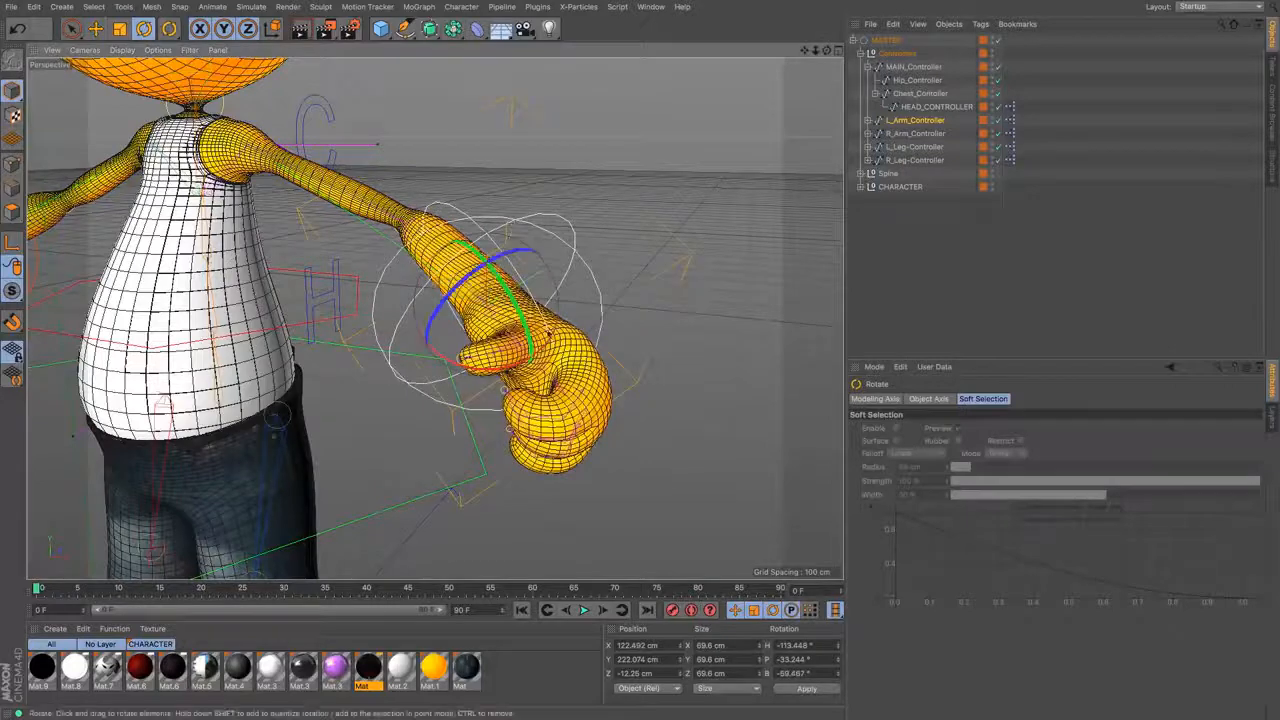
left_click(96, 28)
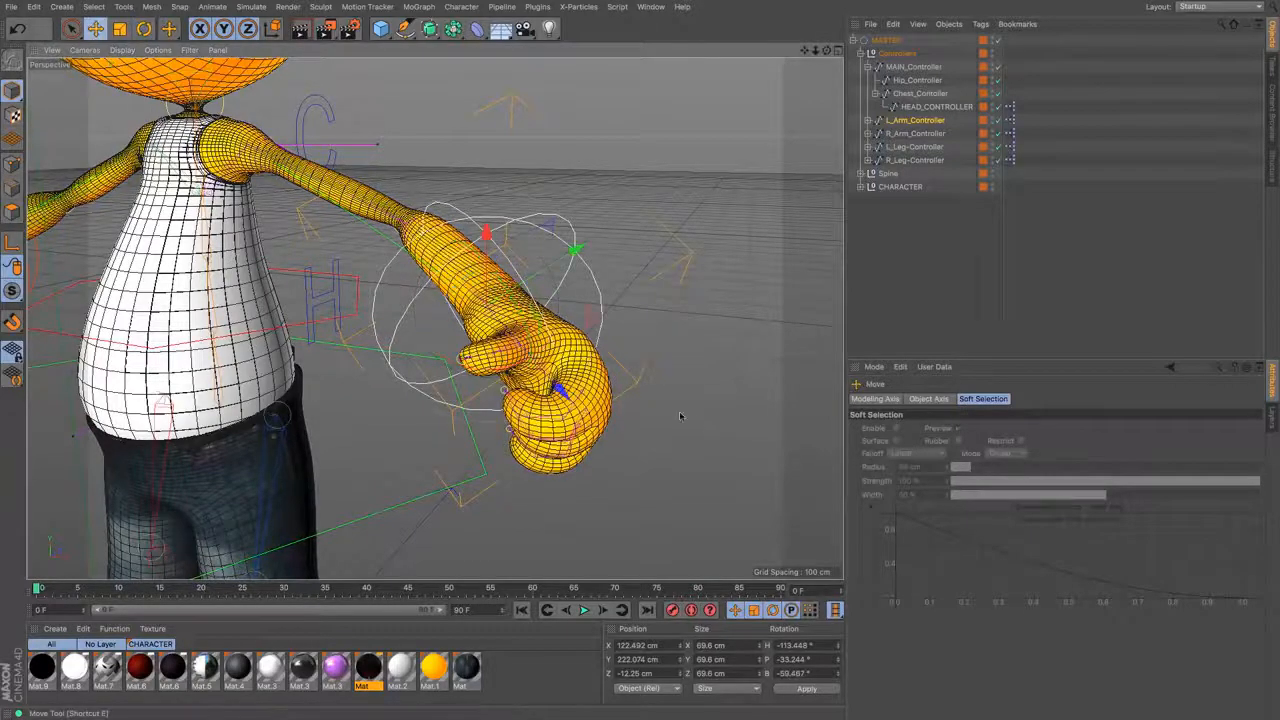
left_click_drag(557, 374, 563, 449)
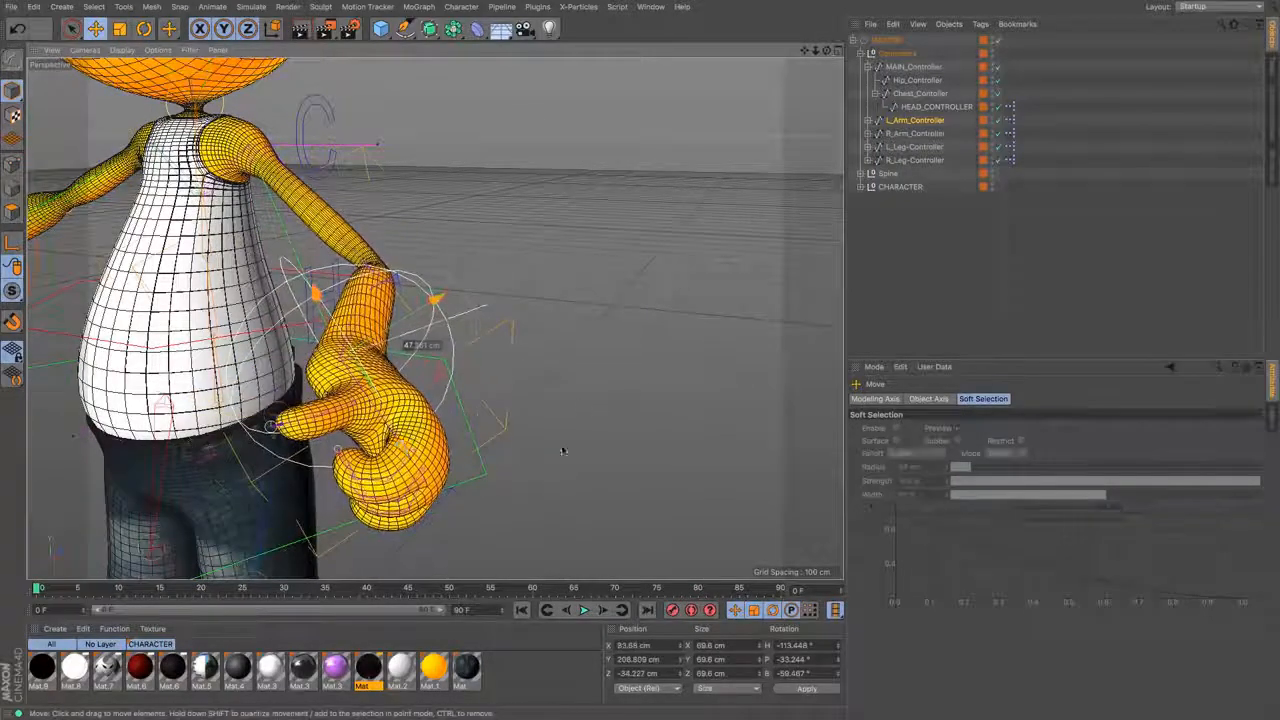
Step: Select the left elbow's pole null in the scene and locate L_TopArm.Pole within the expanded Spine hierarchy
left_click_drag(815, 50, 655, 56)
left_click_drag(826, 50, 764, 69)
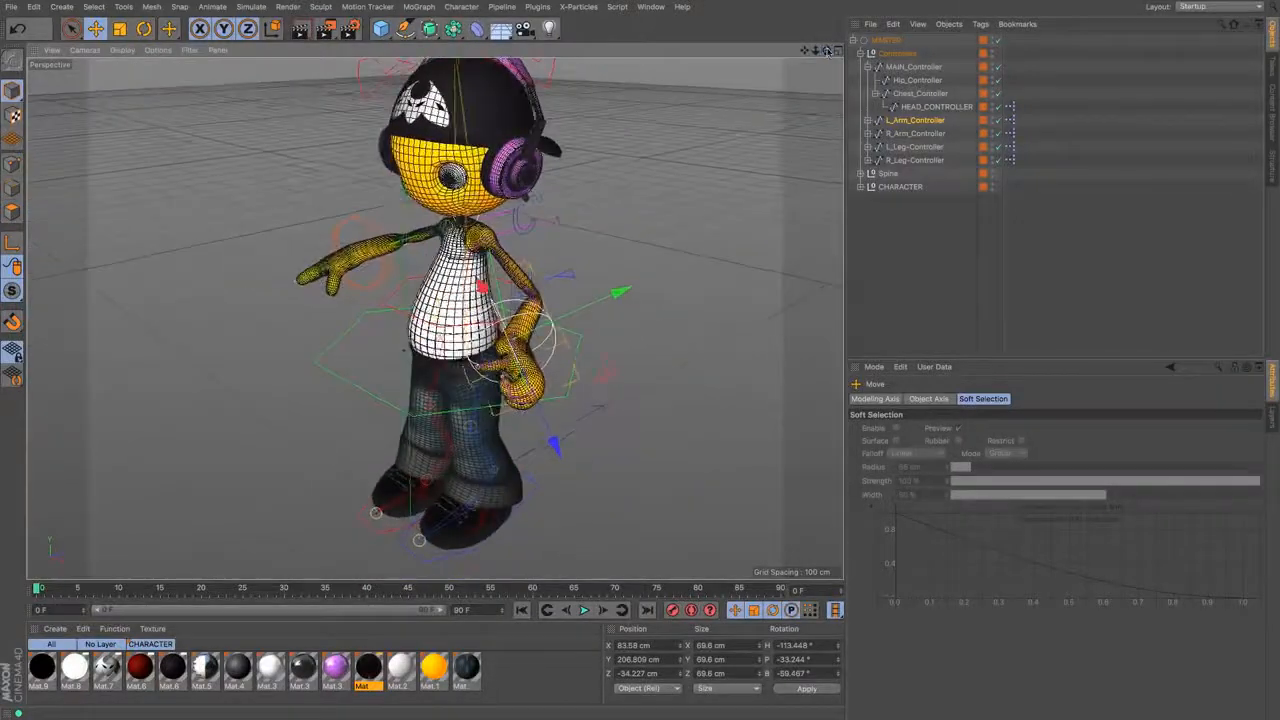
left_click(558, 221)
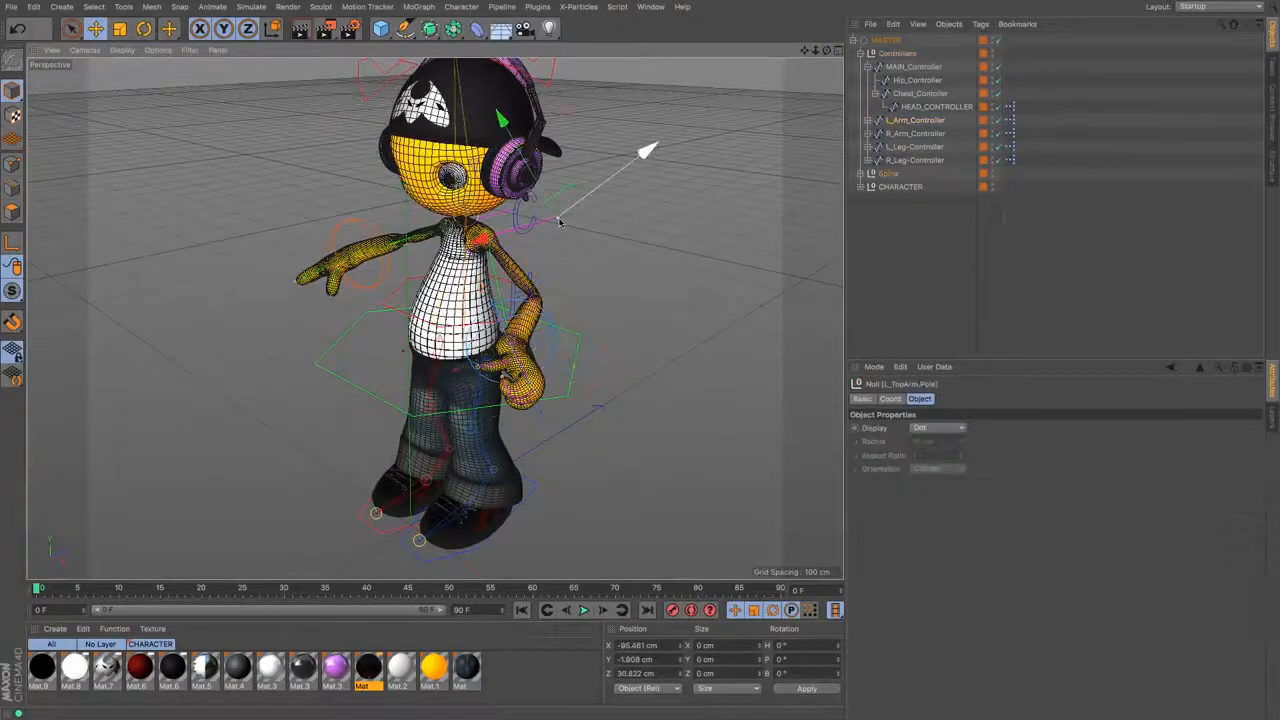
left_click(859, 174)
left_click(892, 295)
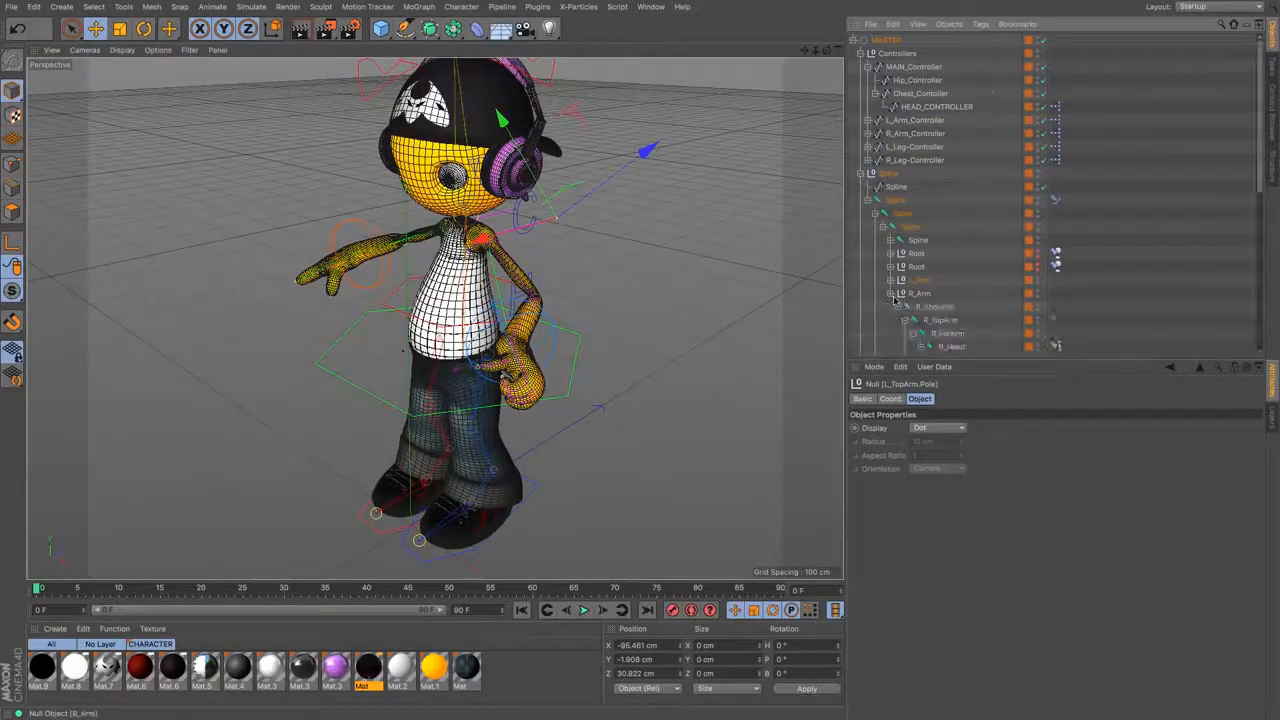
left_click(891, 281)
scroll(903, 276, "down", 15)
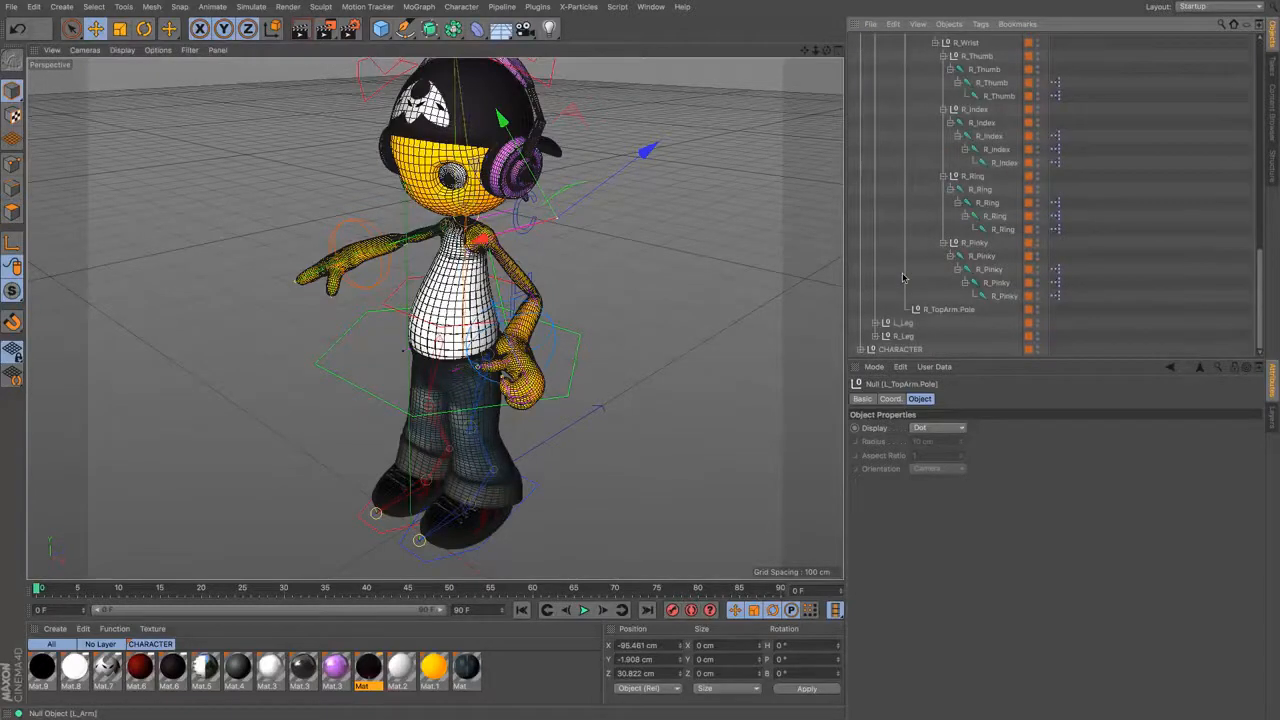
scroll(902, 277, "up", 10)
scroll(902, 277, "up", 5)
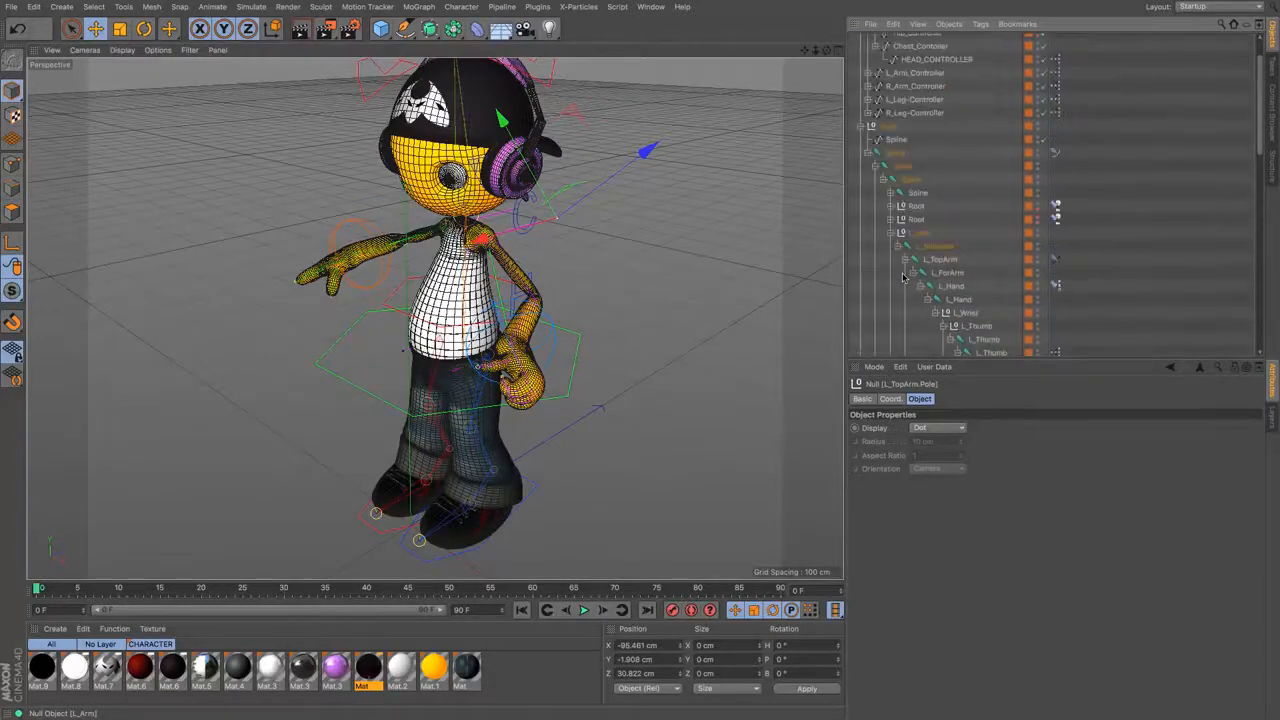
scroll(903, 276, "down", 5)
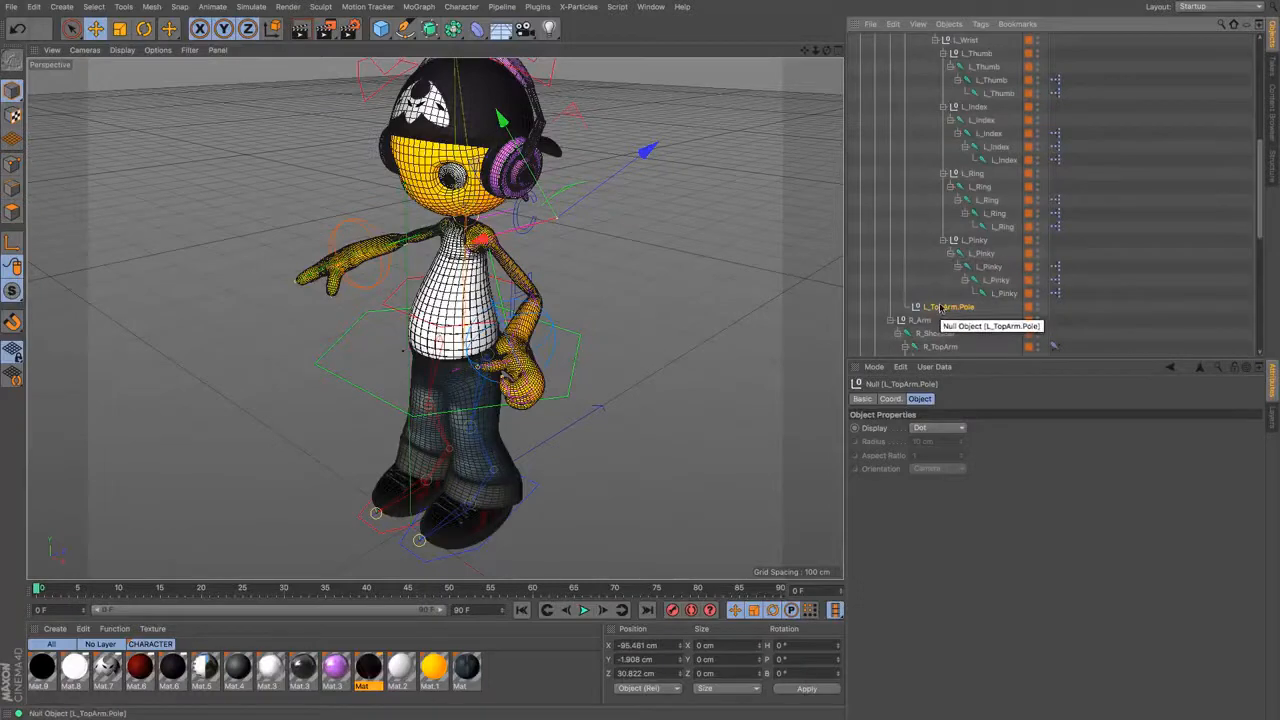
scroll(941, 260, "up", 8)
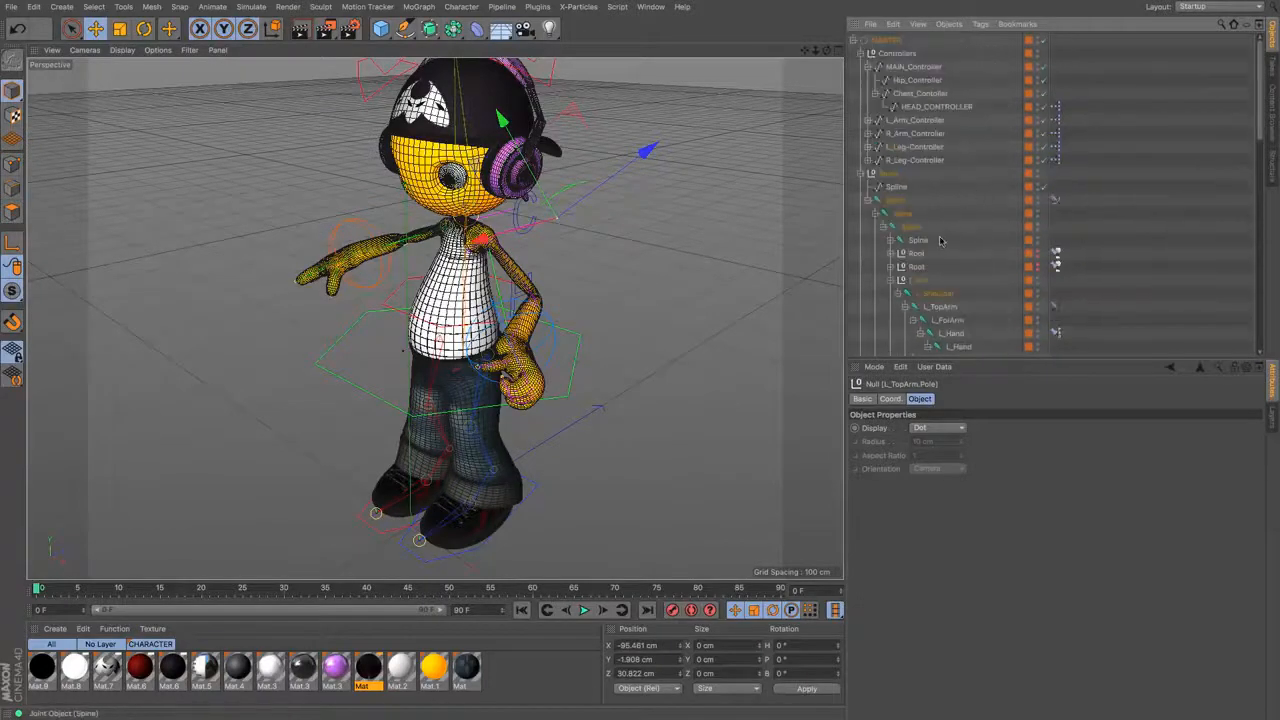
left_click(892, 282)
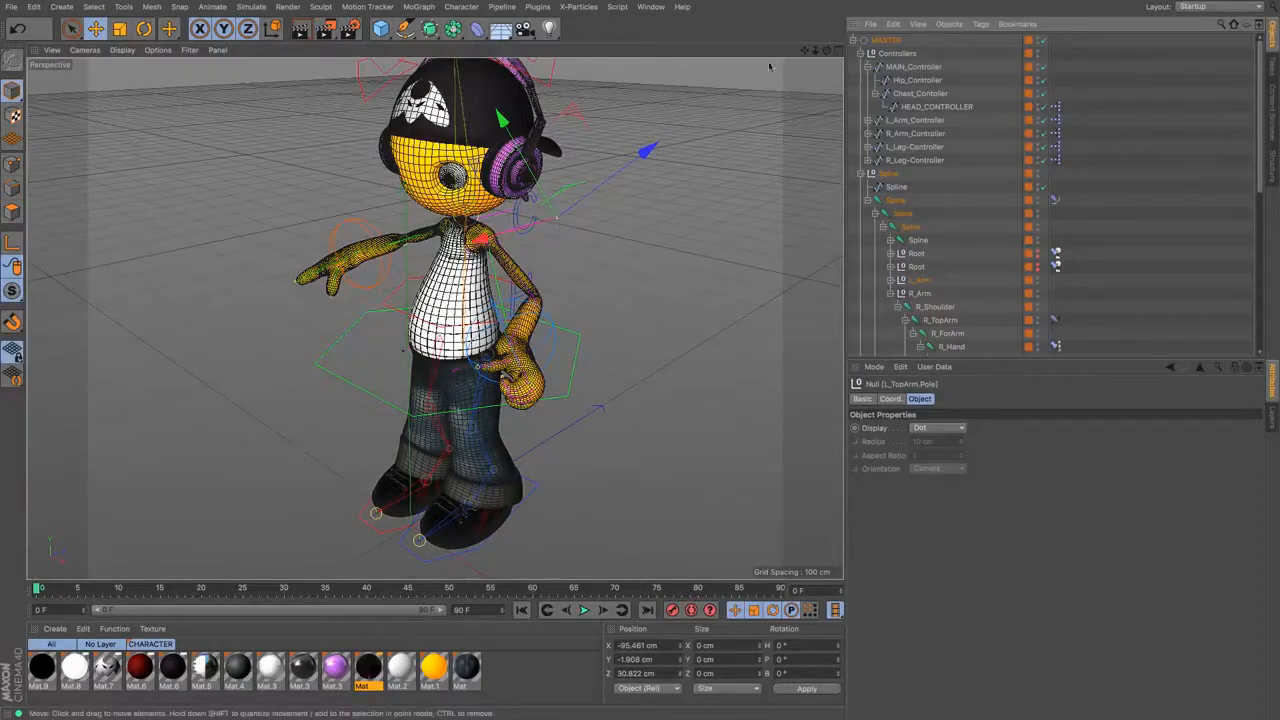
Step: Try moving the R_Thigh.Pole null out in front of the character to about Z -106 cm and restore its position
left_click_drag(805, 50, 806, 55)
mouse_move(587, 293)
left_mouse_down()
mouse_move(686, 289)
mouse_move(749, 246)
mouse_move(690, 262)
mouse_move(622, 343)
mouse_move(643, 277)
mouse_move(586, 288)
mouse_move(600, 291)
left_mouse_up()
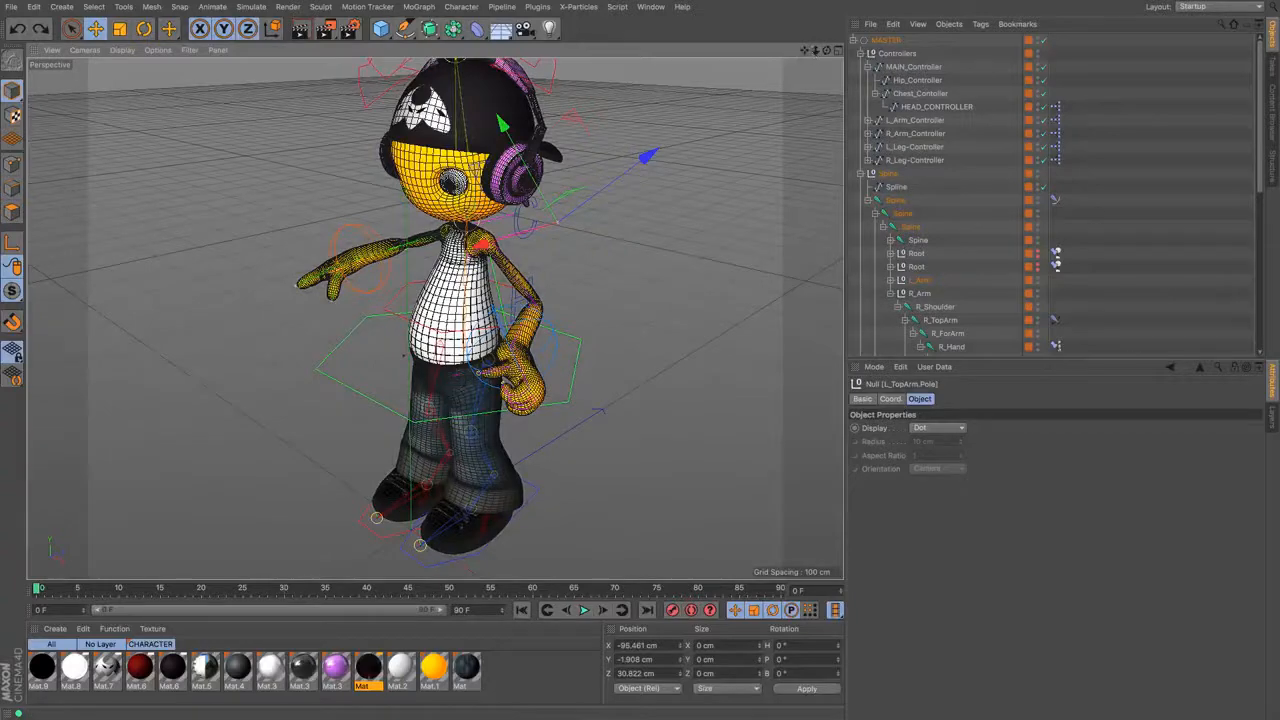
left_click_drag(816, 51, 870, 51)
left_click(394, 374)
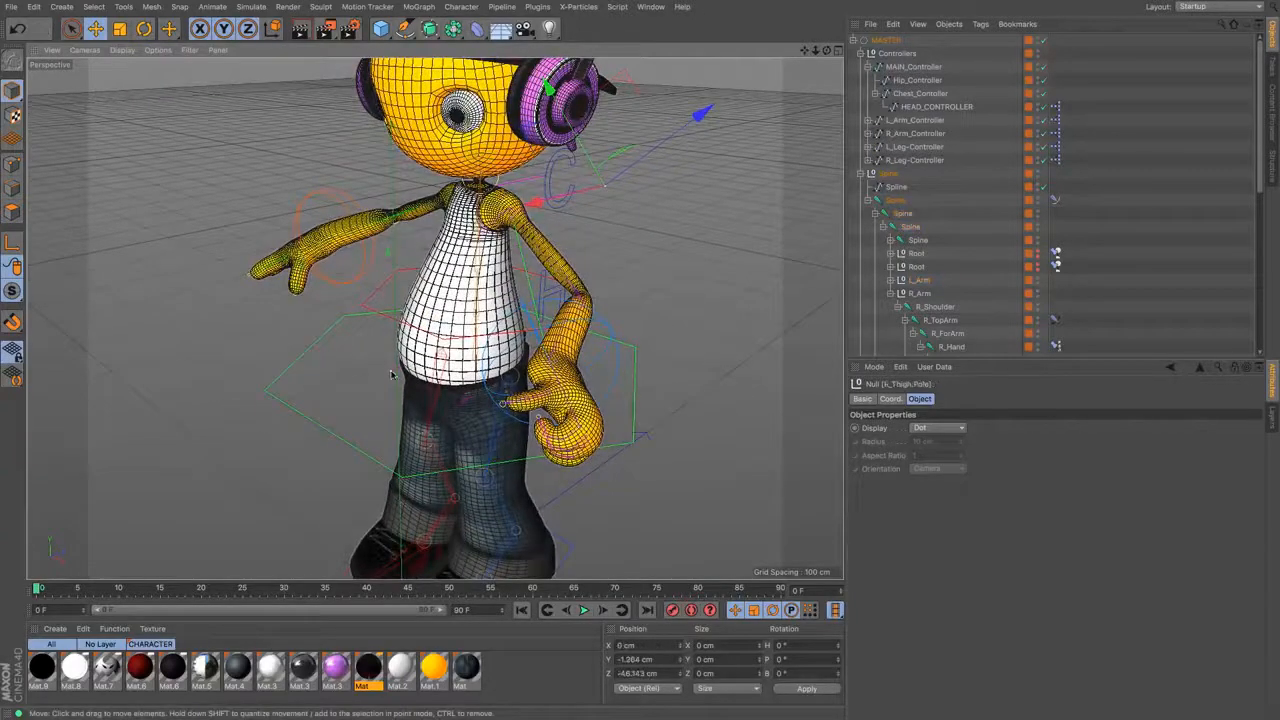
left_click_drag(465, 343, 372, 382)
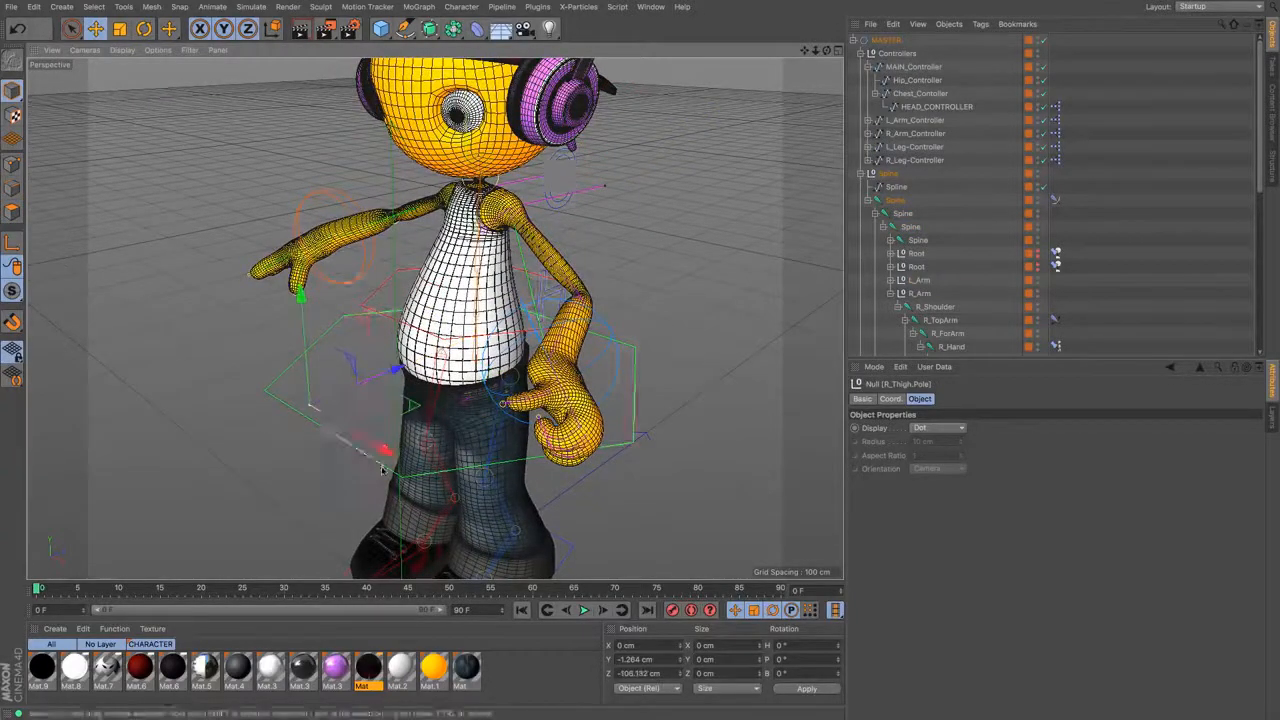
left_click_drag(382, 456, 322, 446)
key("ctrl+z")
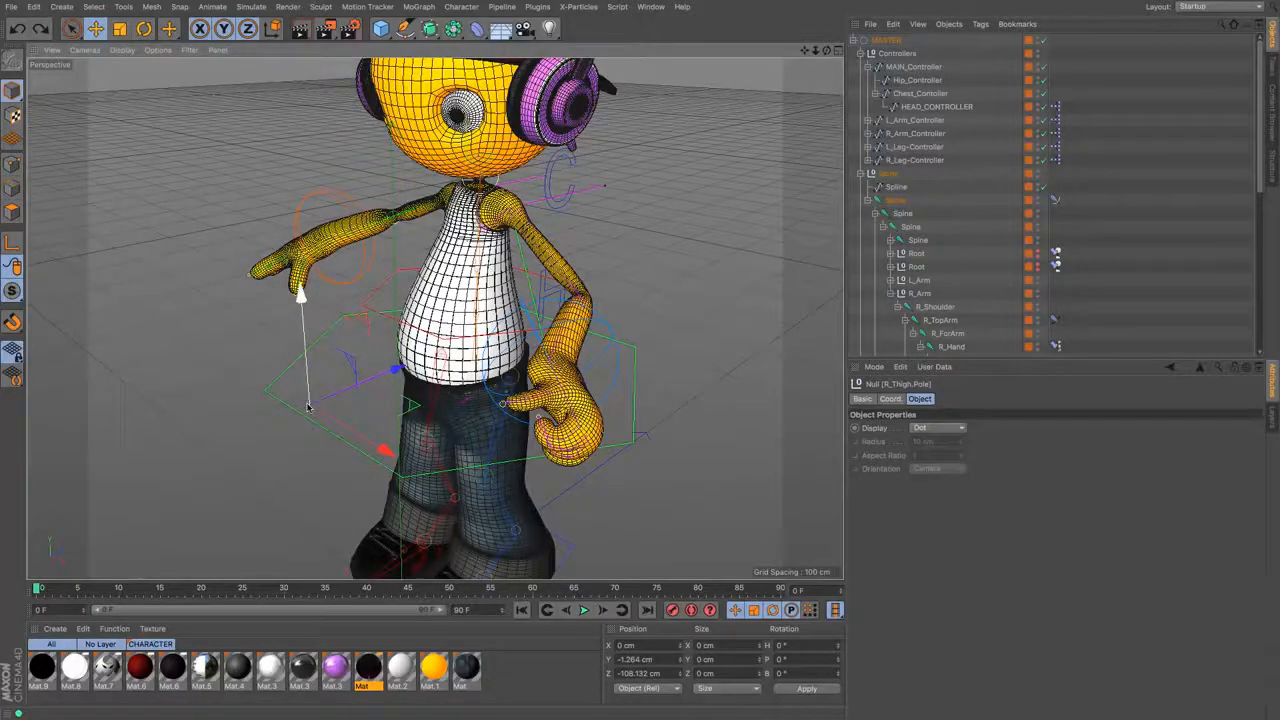
left_click_drag(308, 407, 452, 412)
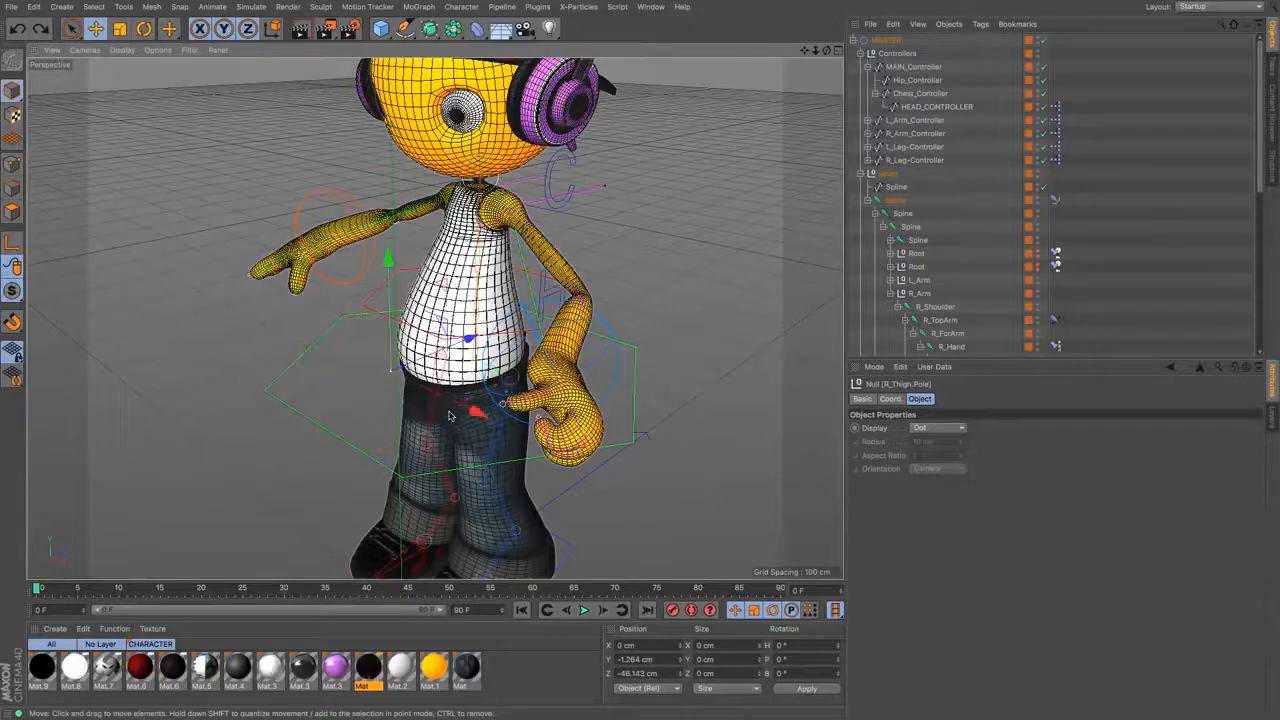
Step: Set the display shape of the R_Thigh.Pole null to Pyramid
left_click(958, 428)
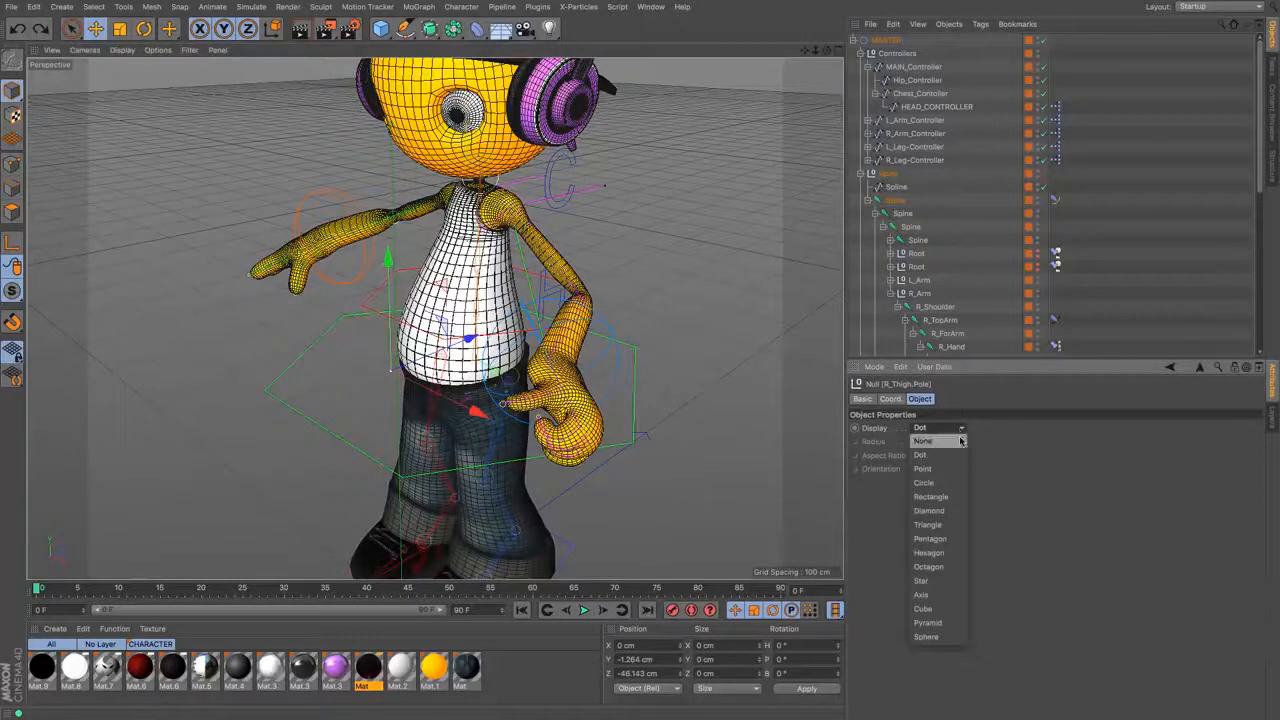
left_click(949, 484)
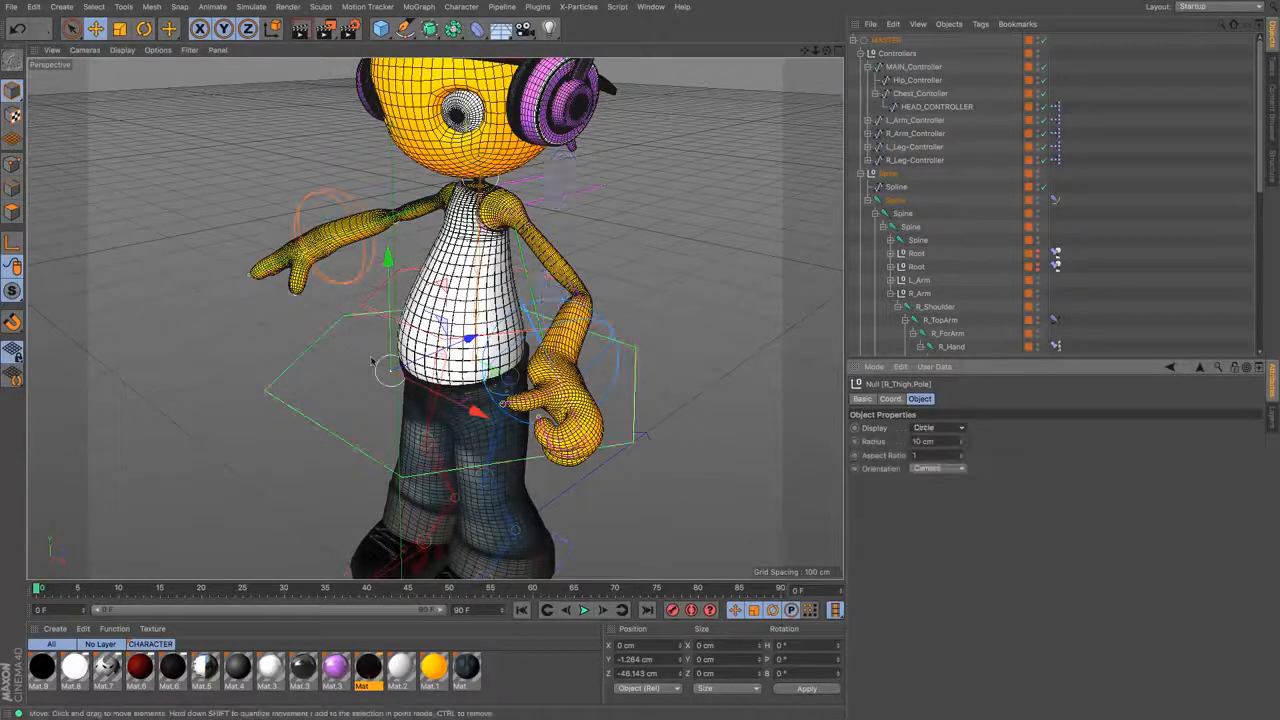
left_click(948, 430)
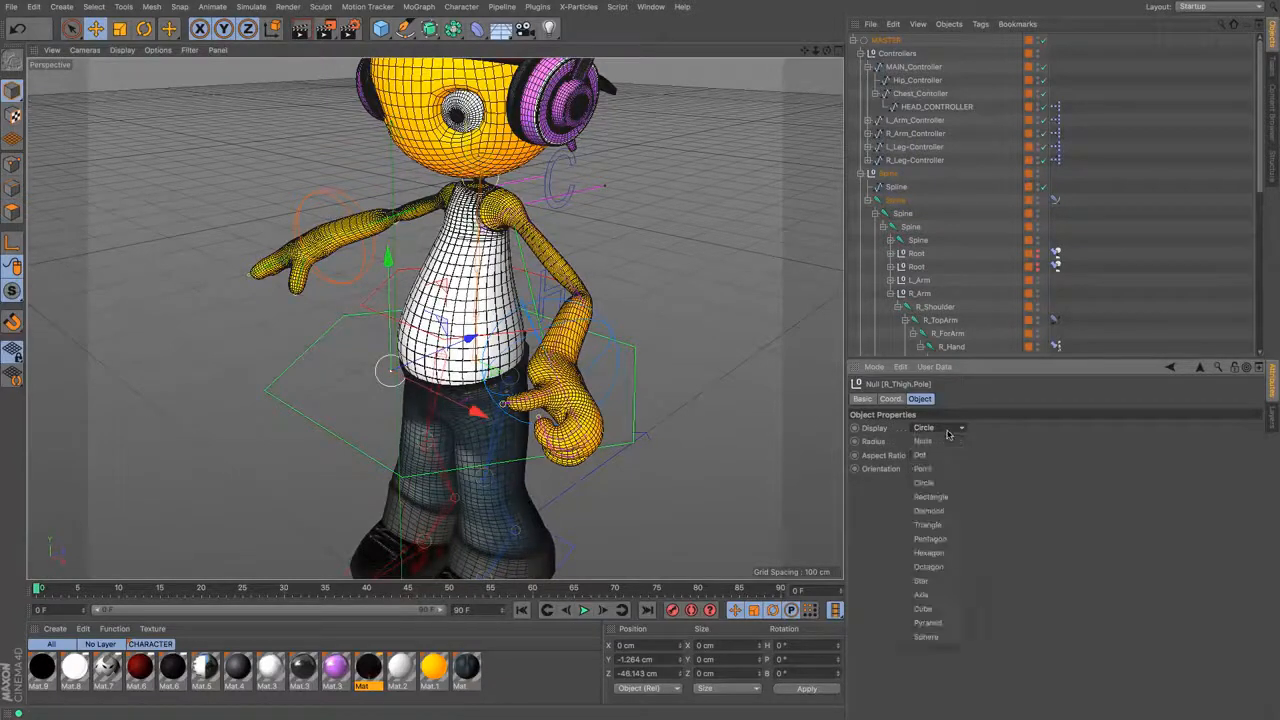
left_click(944, 622)
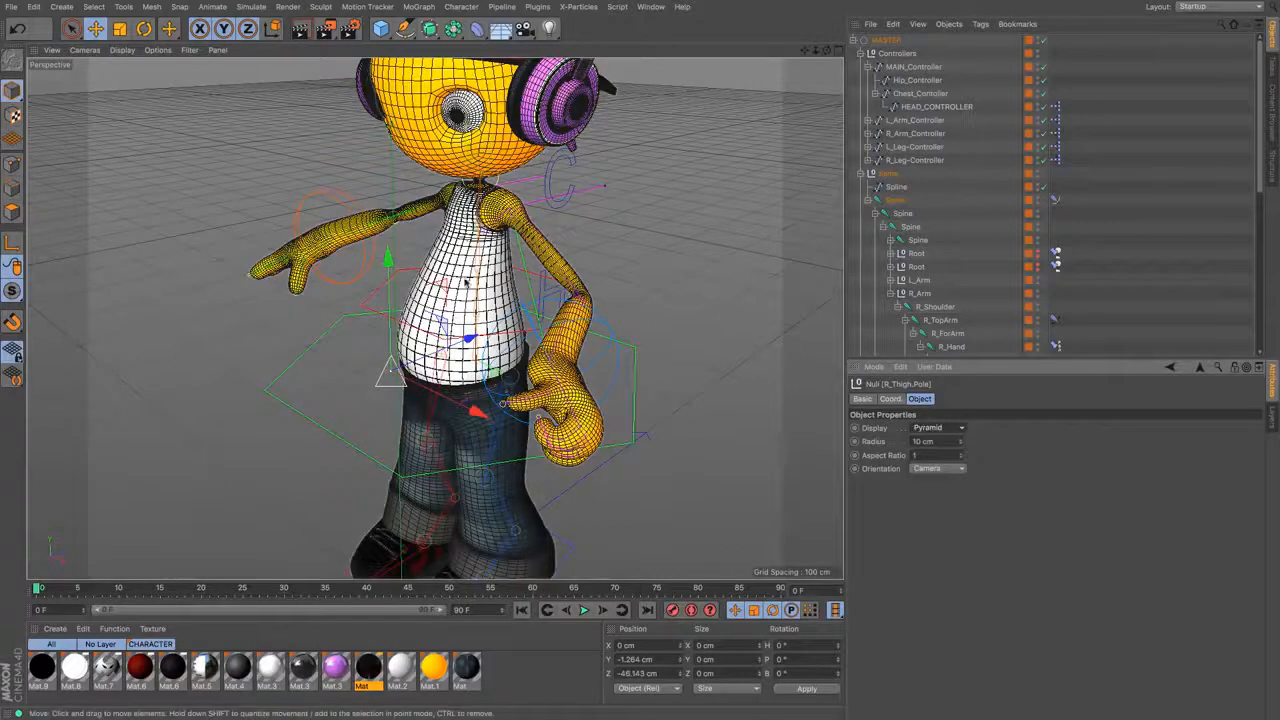
Step: Select the L_TopArm.Pole null behind the left shoulder and set its display shape to Pyramid
left_click(604, 187)
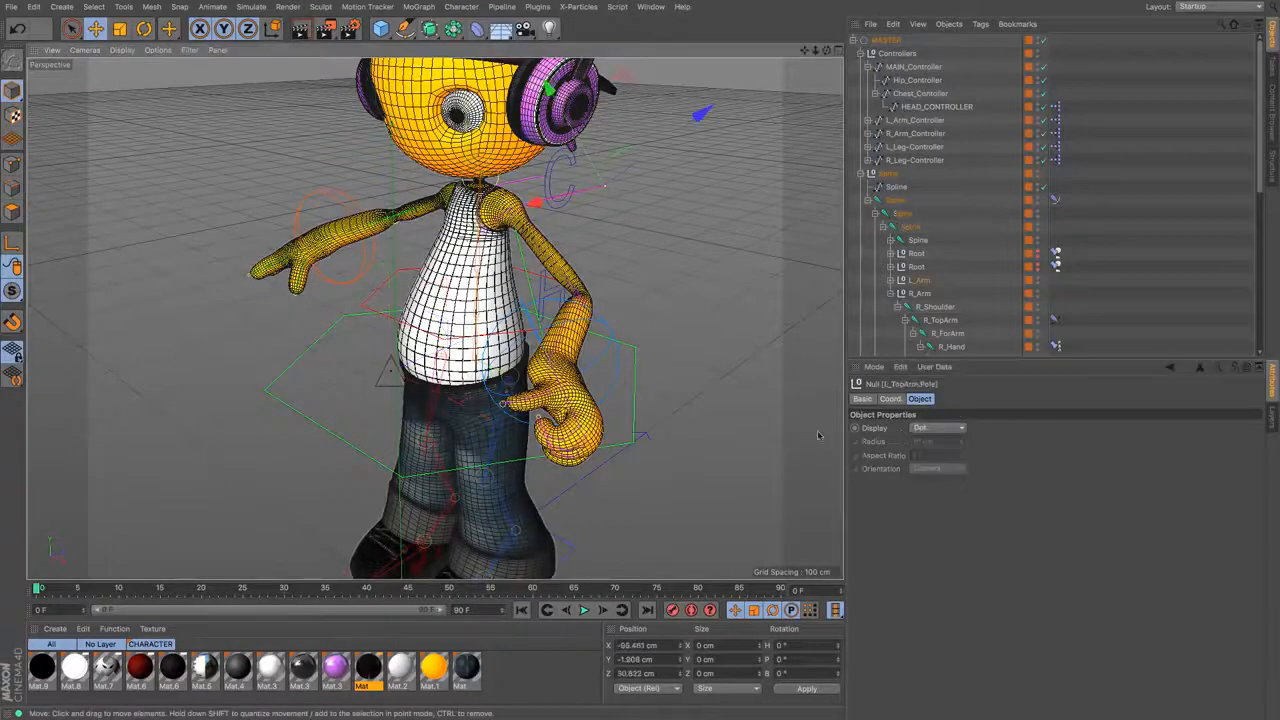
left_click(955, 429)
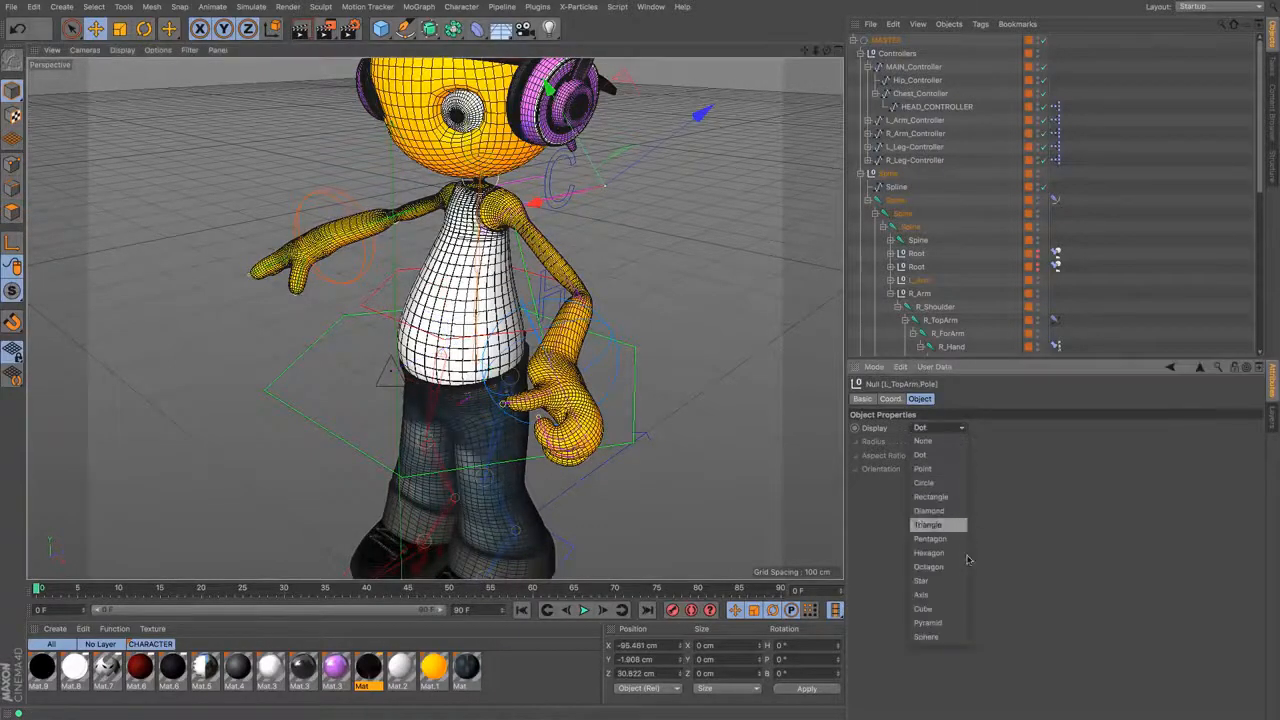
left_click(948, 623)
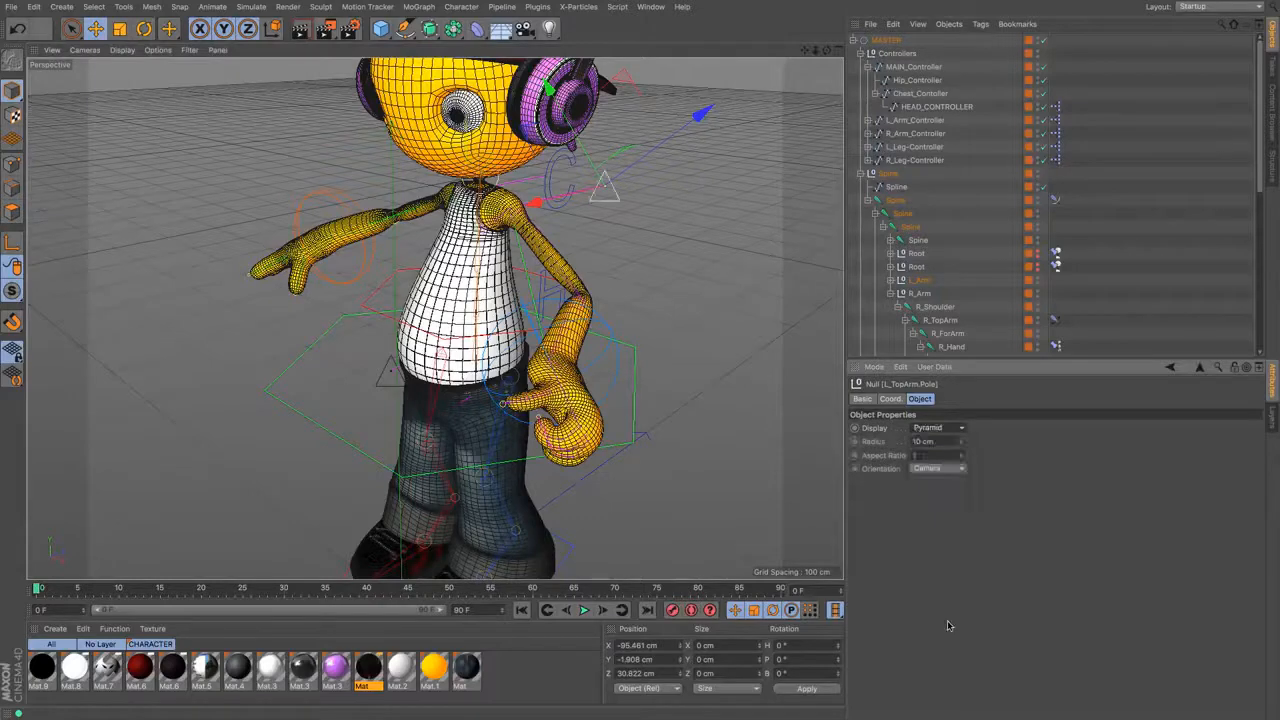
Step: Select the R_TopArm.Pole null behind the right arm and set its display shape to Pyramid
left_click_drag(826, 49, 720, 375)
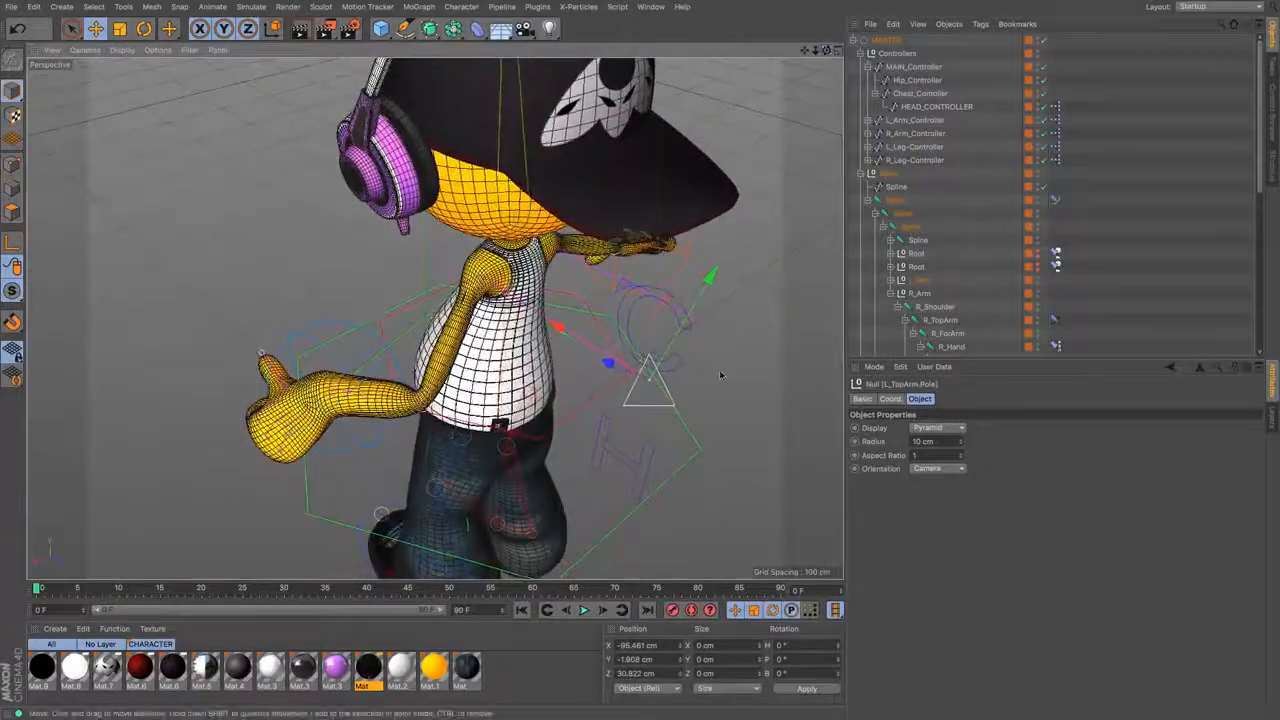
left_click(955, 428)
left_click(920, 455)
left_click(955, 428)
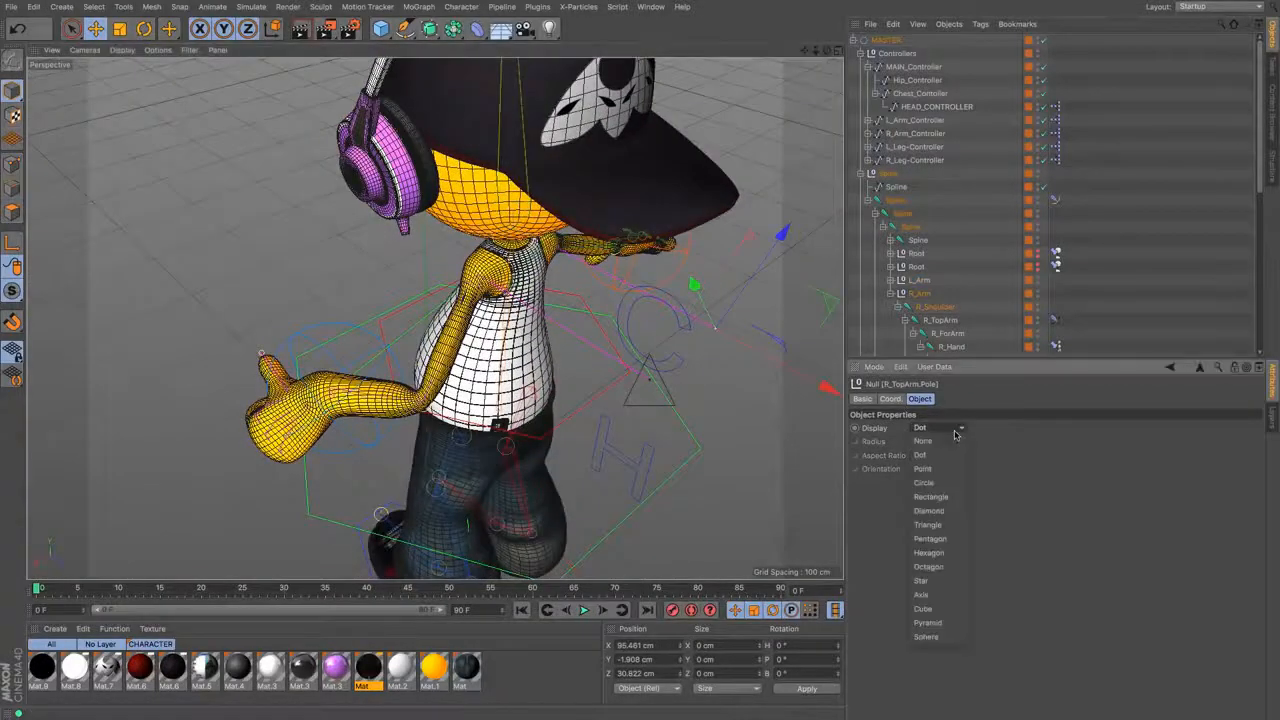
left_click(941, 623)
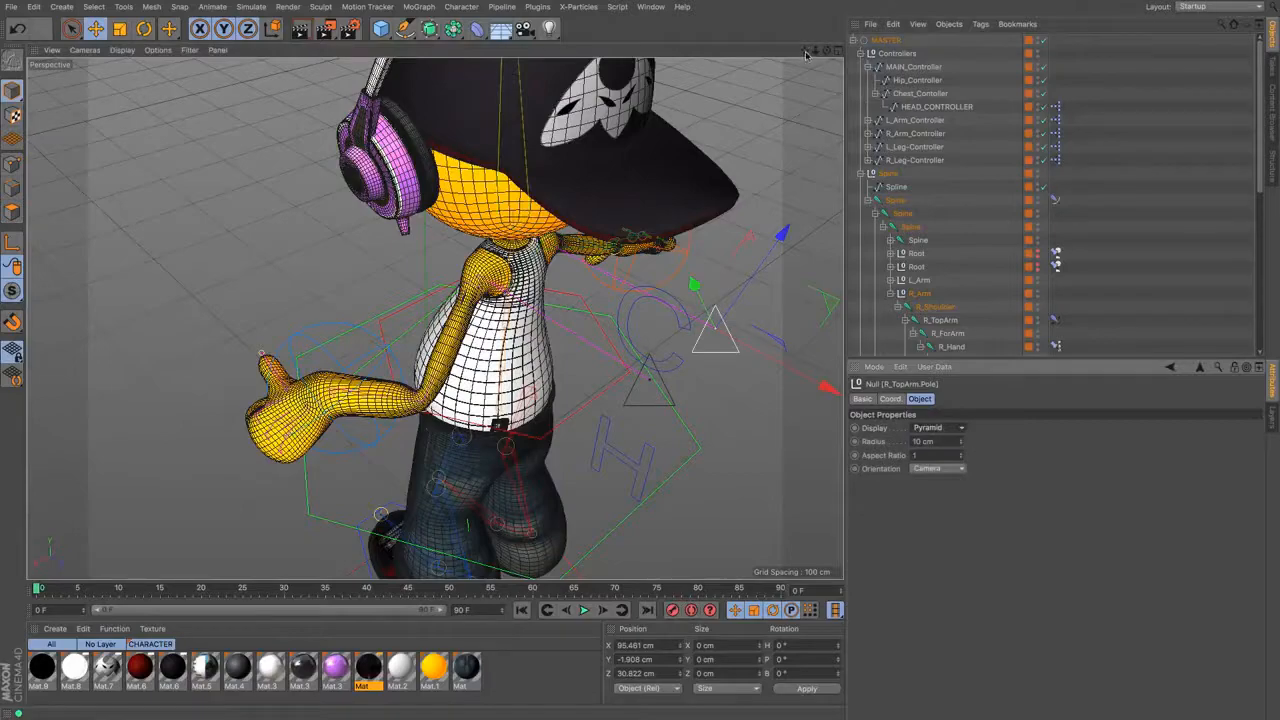
Step: Select the L_Thigh.Pole null in front of the left leg and set its display shape to Pyramid
left_click_drag(805, 54, 829, 55)
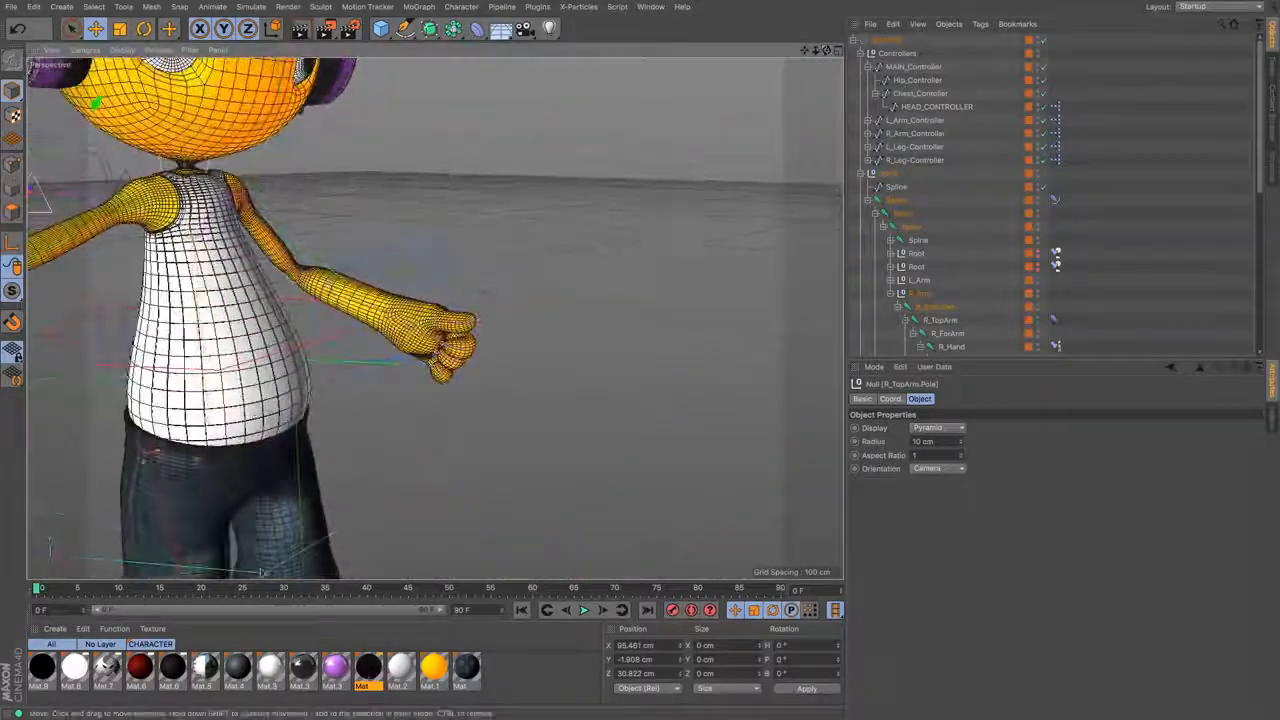
left_click(325, 435)
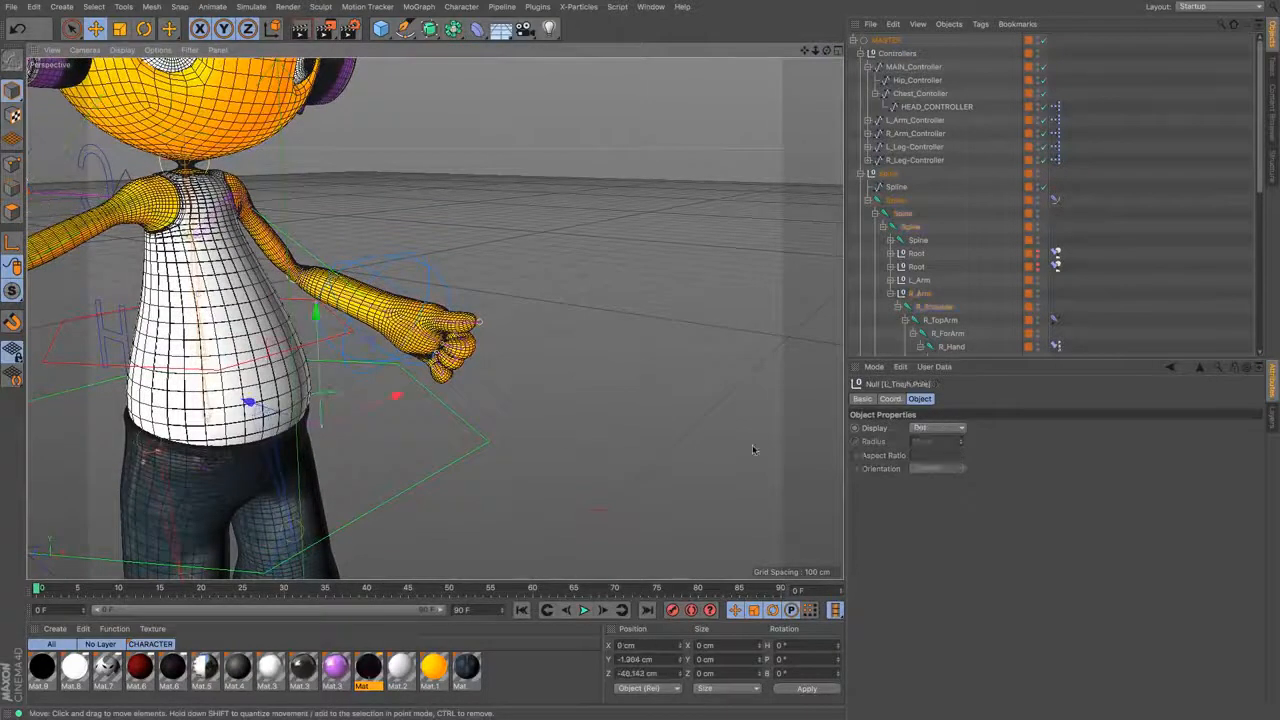
left_click(940, 428)
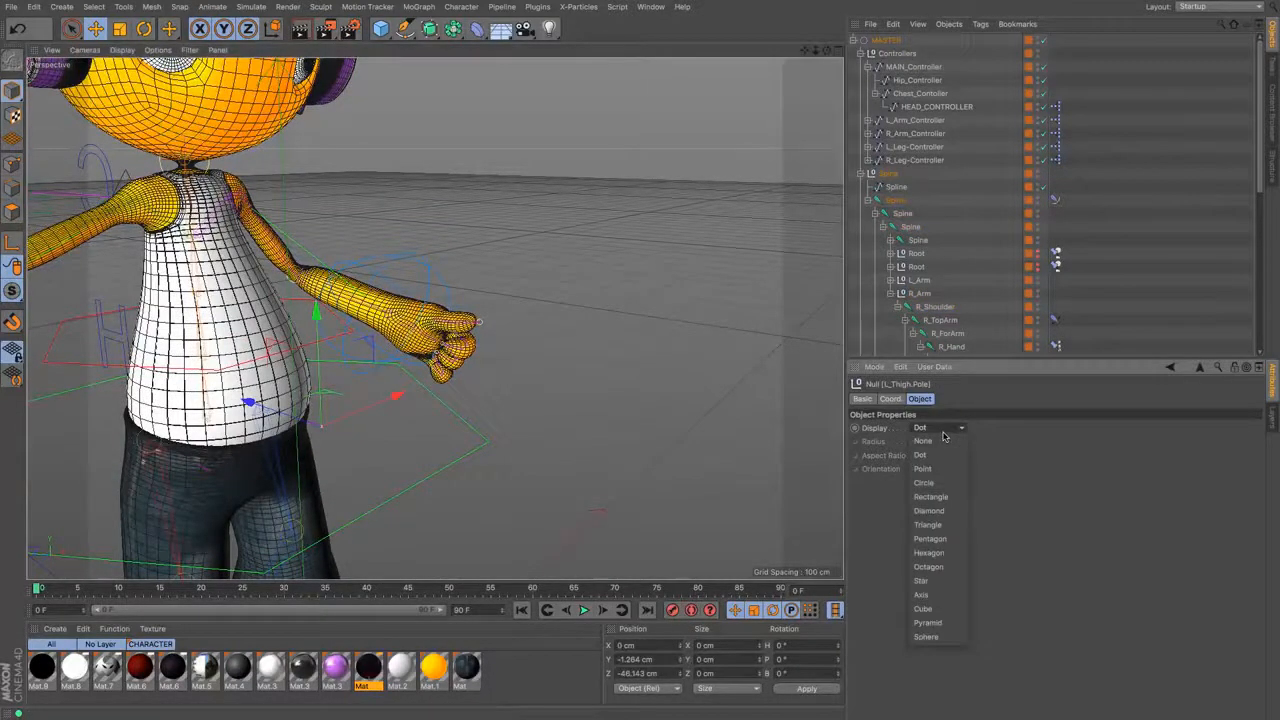
left_click(960, 627)
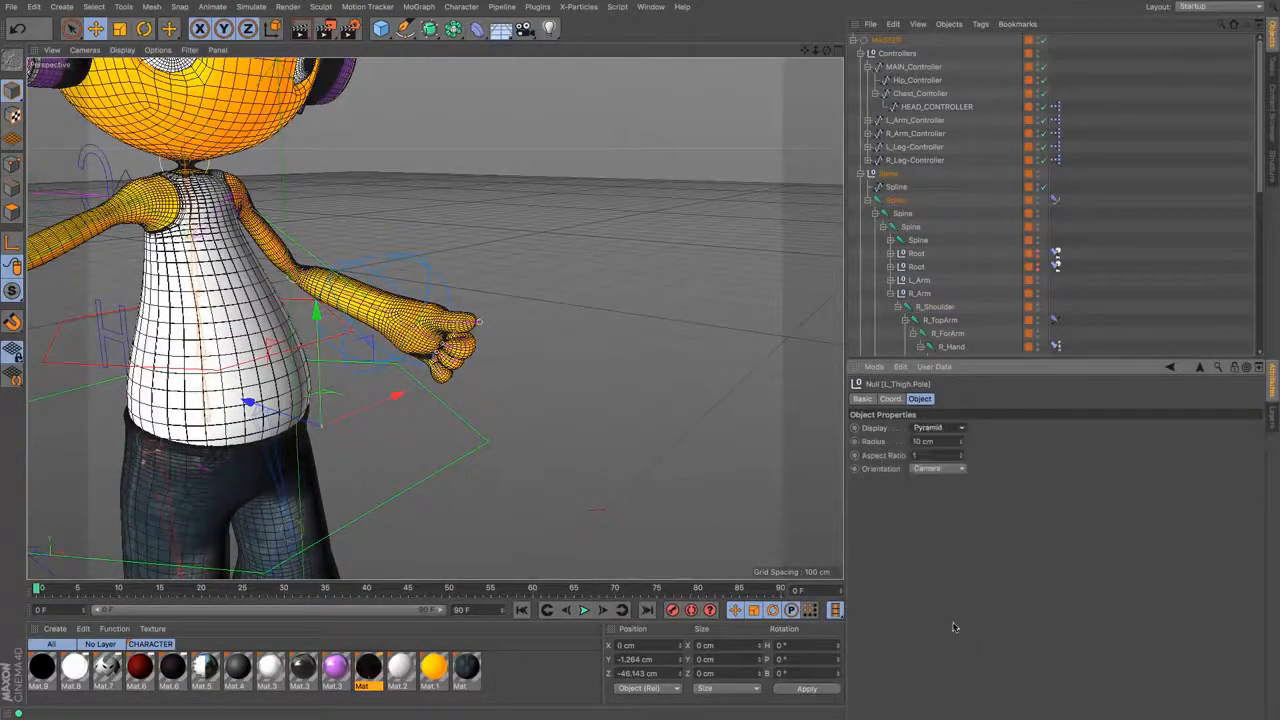
Step: Switch to the Right view framed on the whole character and display it shaded with lines
left_click_drag(818, 55, 704, 103)
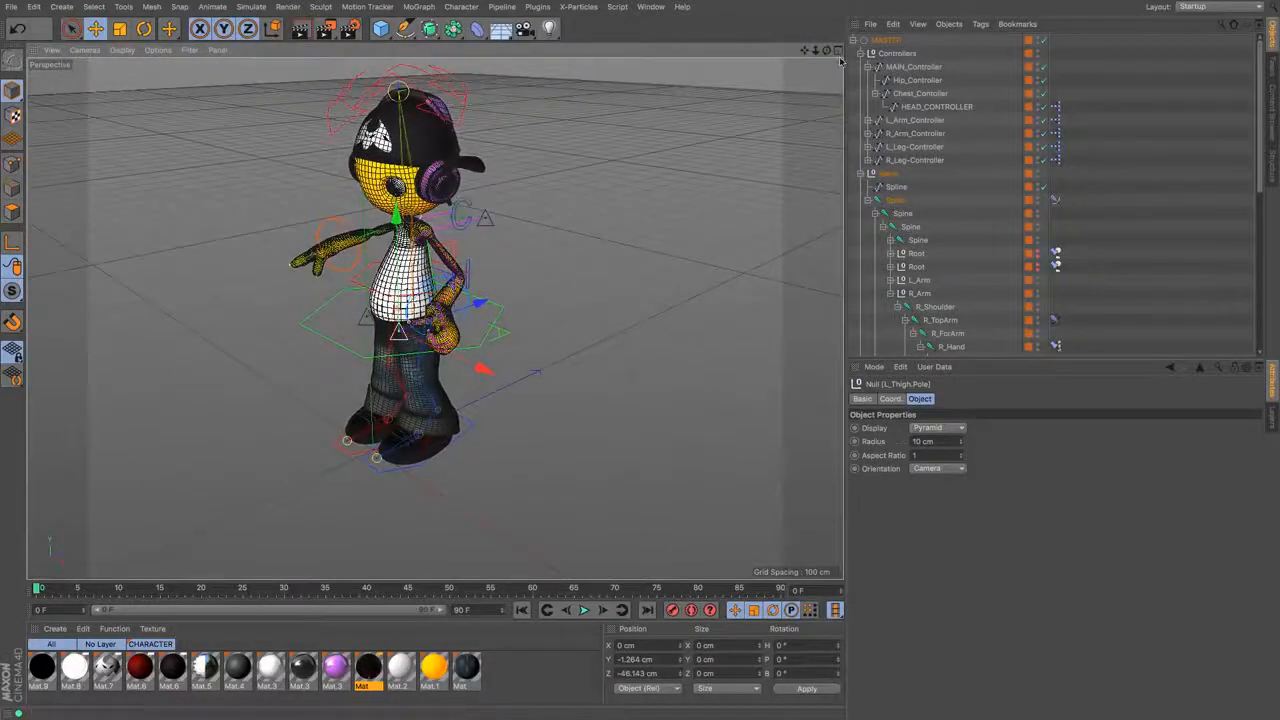
left_click_drag(826, 52, 856, 73)
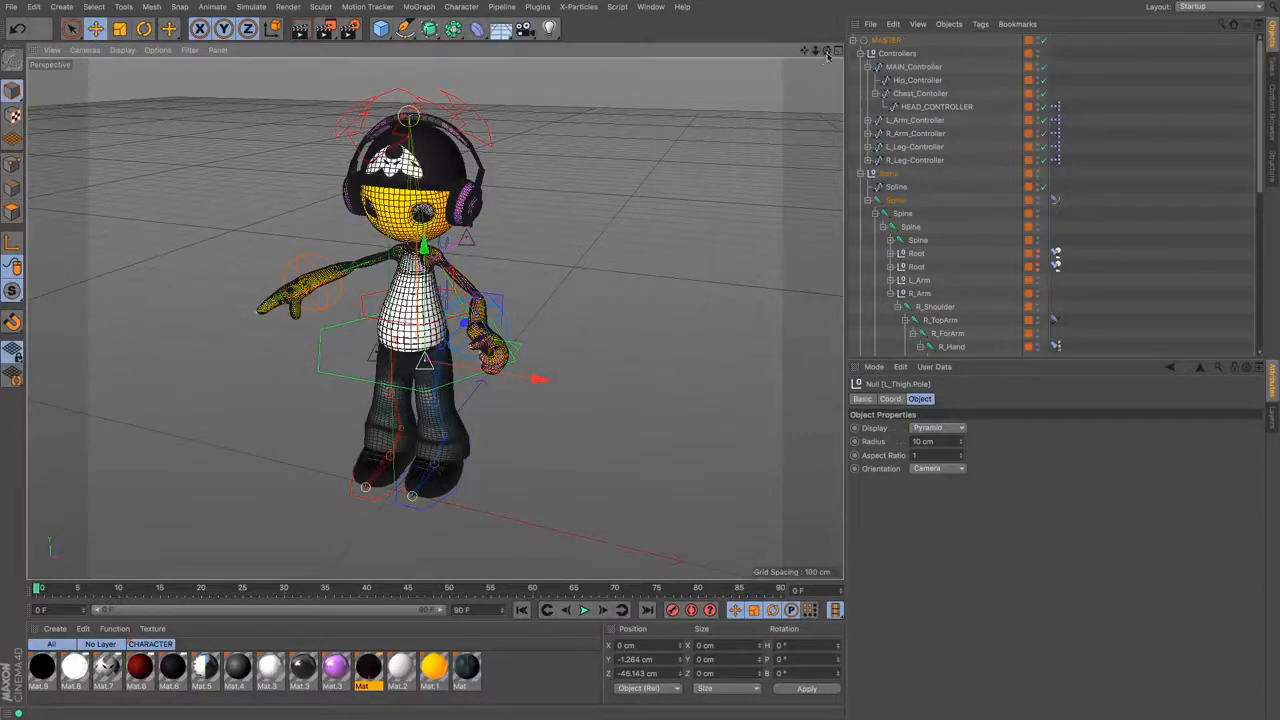
left_click_drag(826, 53, 570, 58)
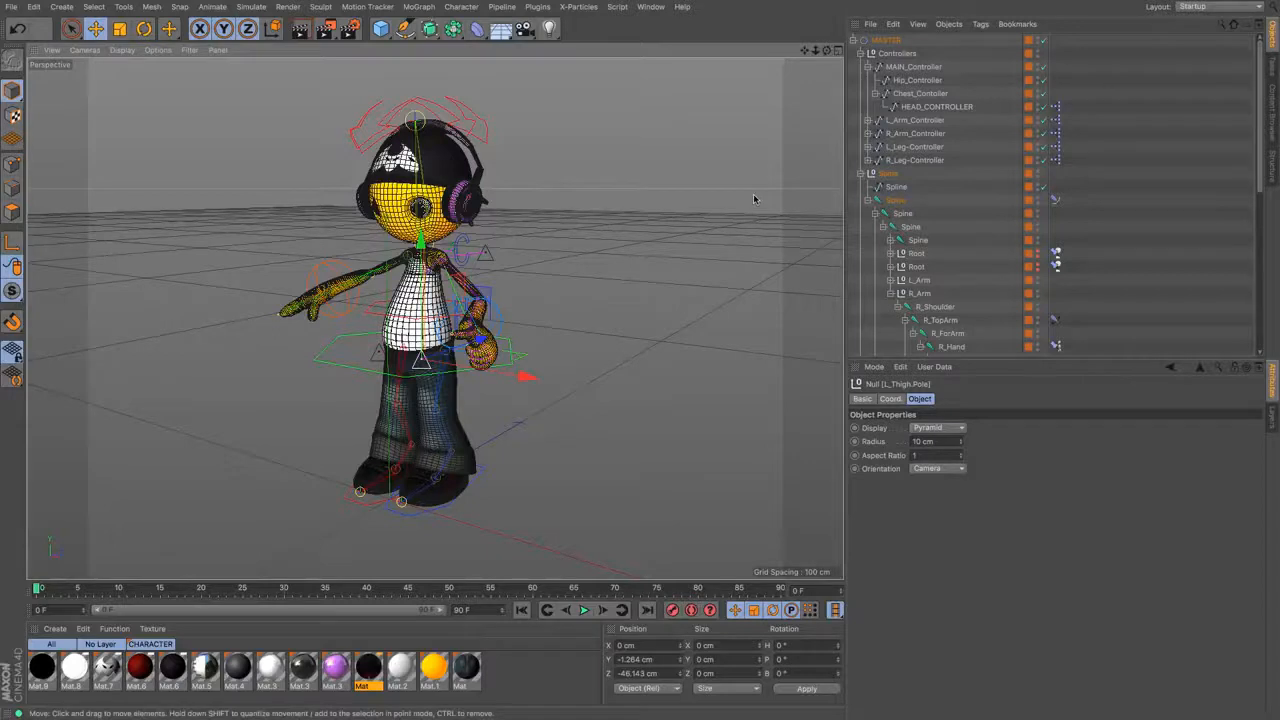
key("F3")
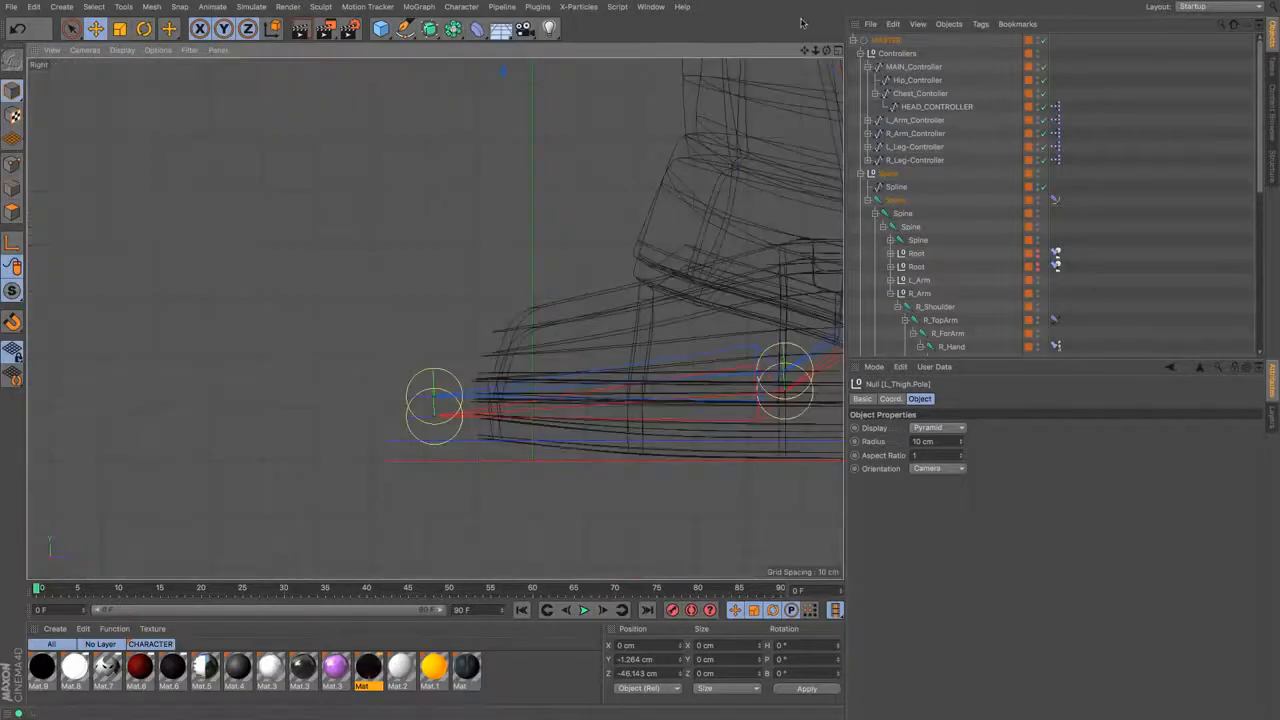
scroll(435, 318, "down", 2)
scroll(435, 318, "down", 6)
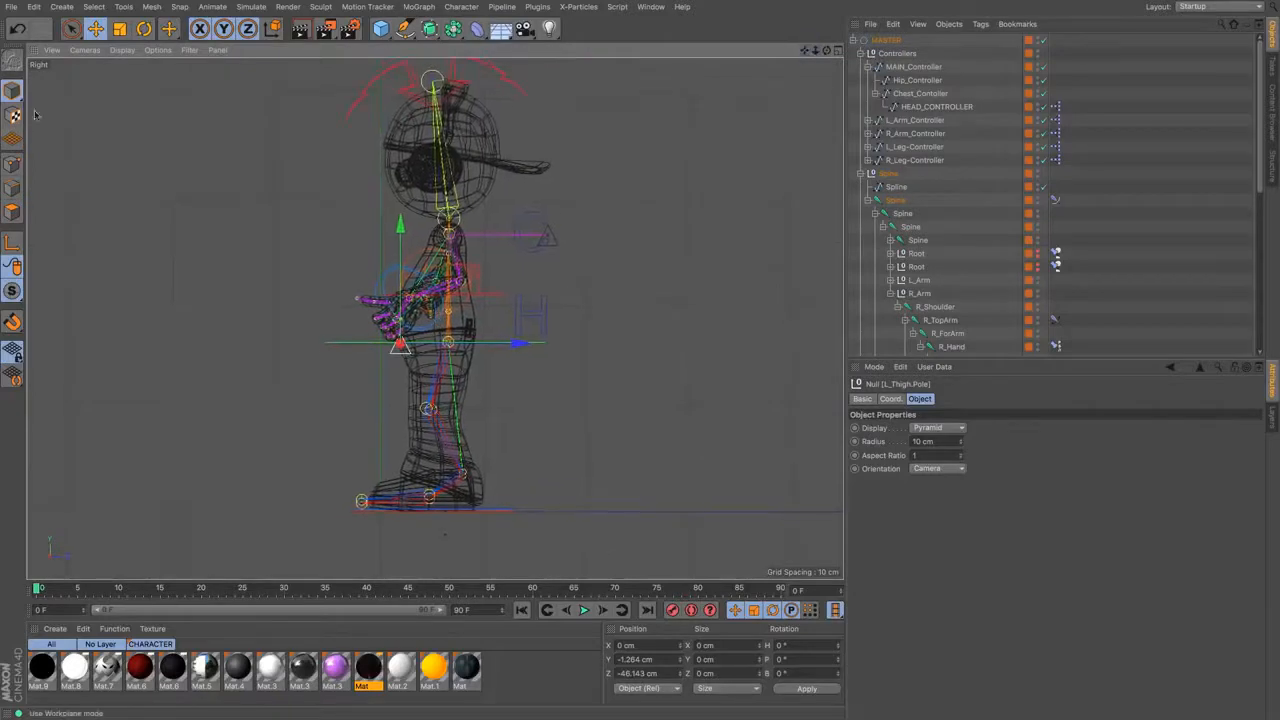
left_click(122, 49)
left_click(125, 88)
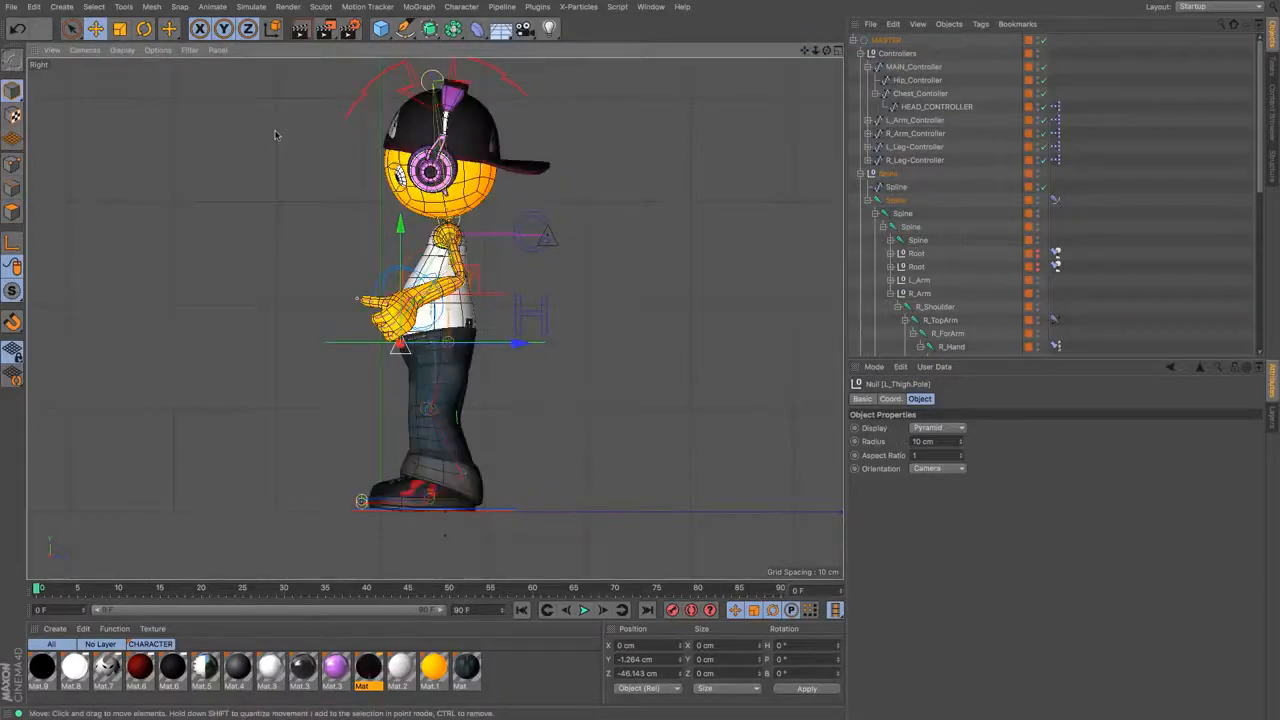
Step: Collapse the Spine hierarchy and move R_Leg-Controller backward to about Z 100.7 cm
left_click(867, 201)
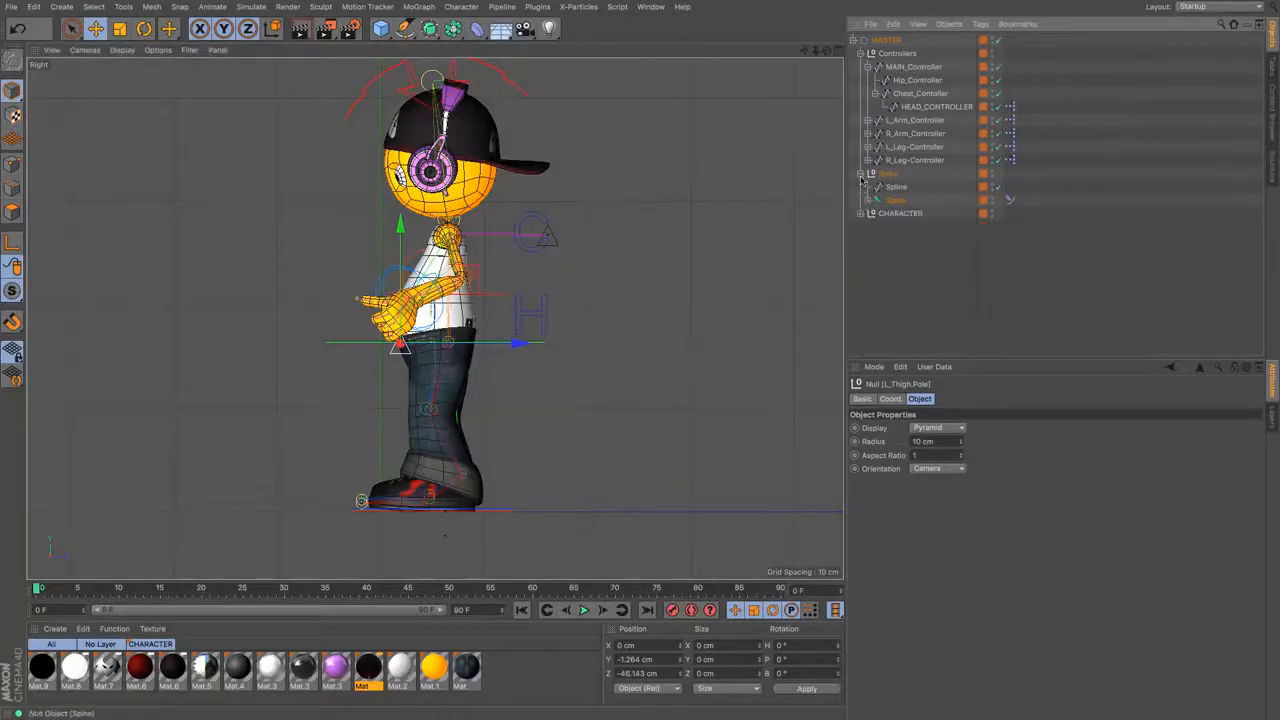
left_click(860, 174)
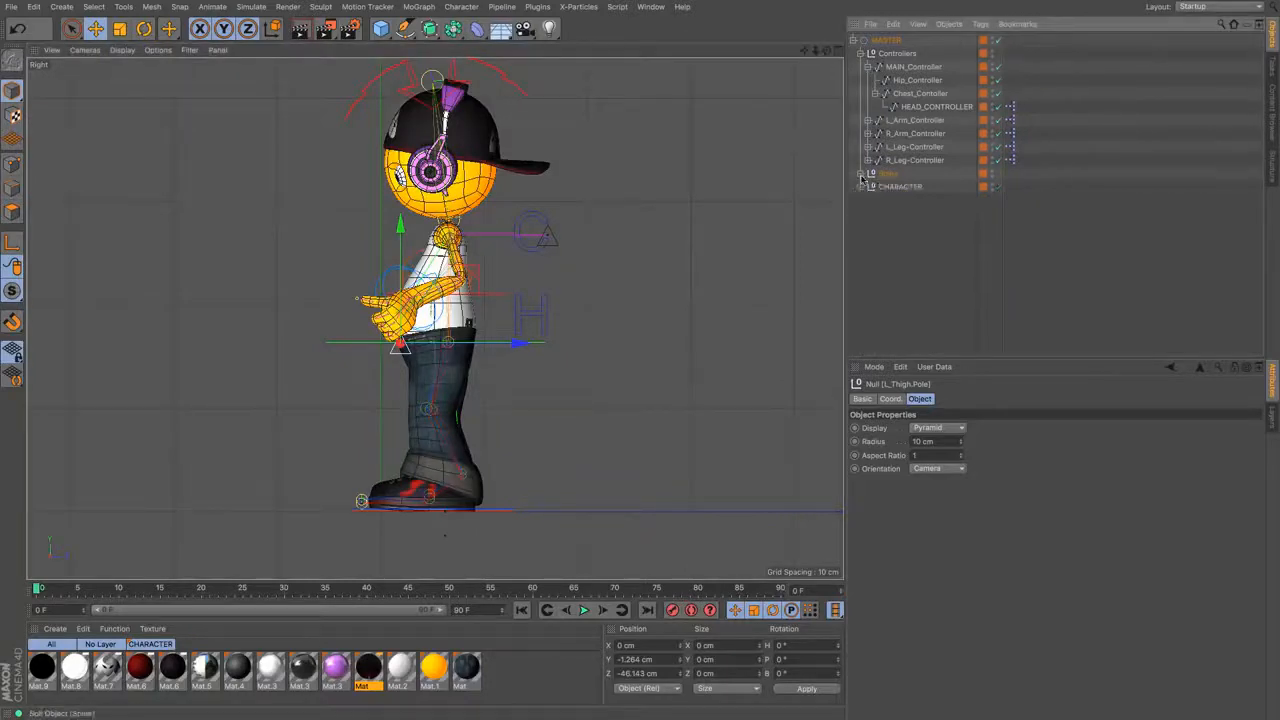
left_click(912, 147)
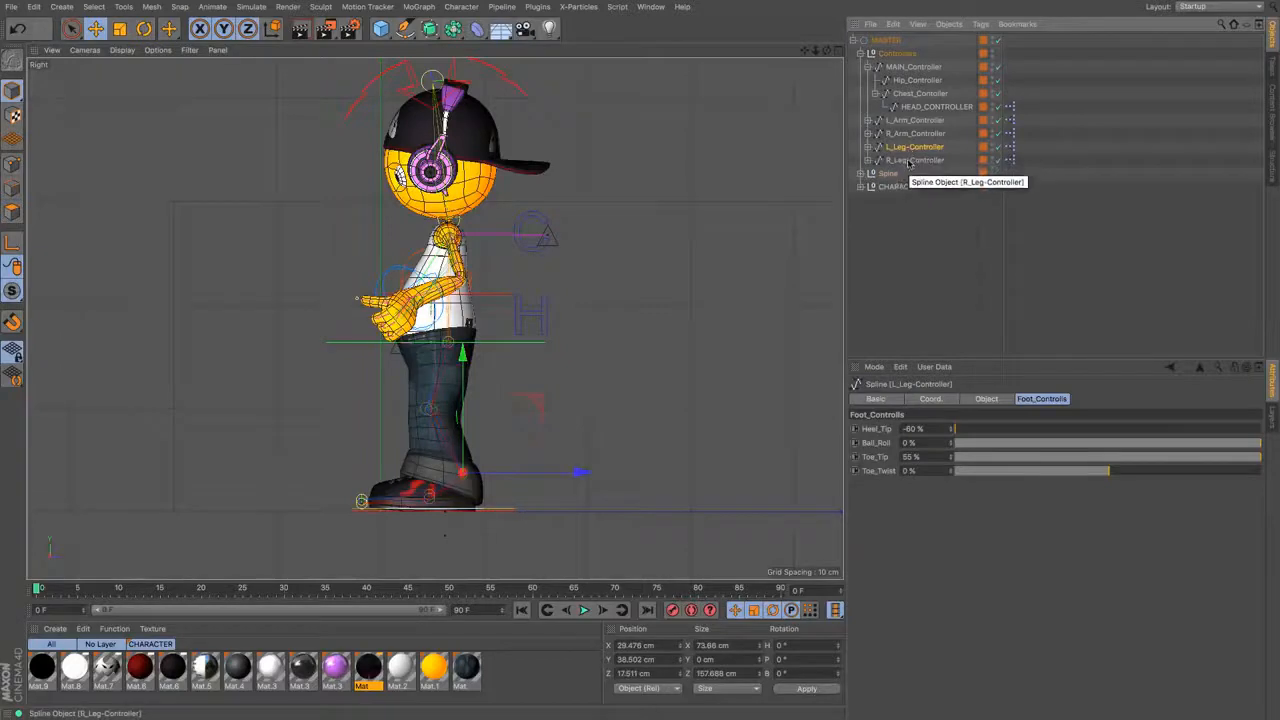
left_click(913, 160)
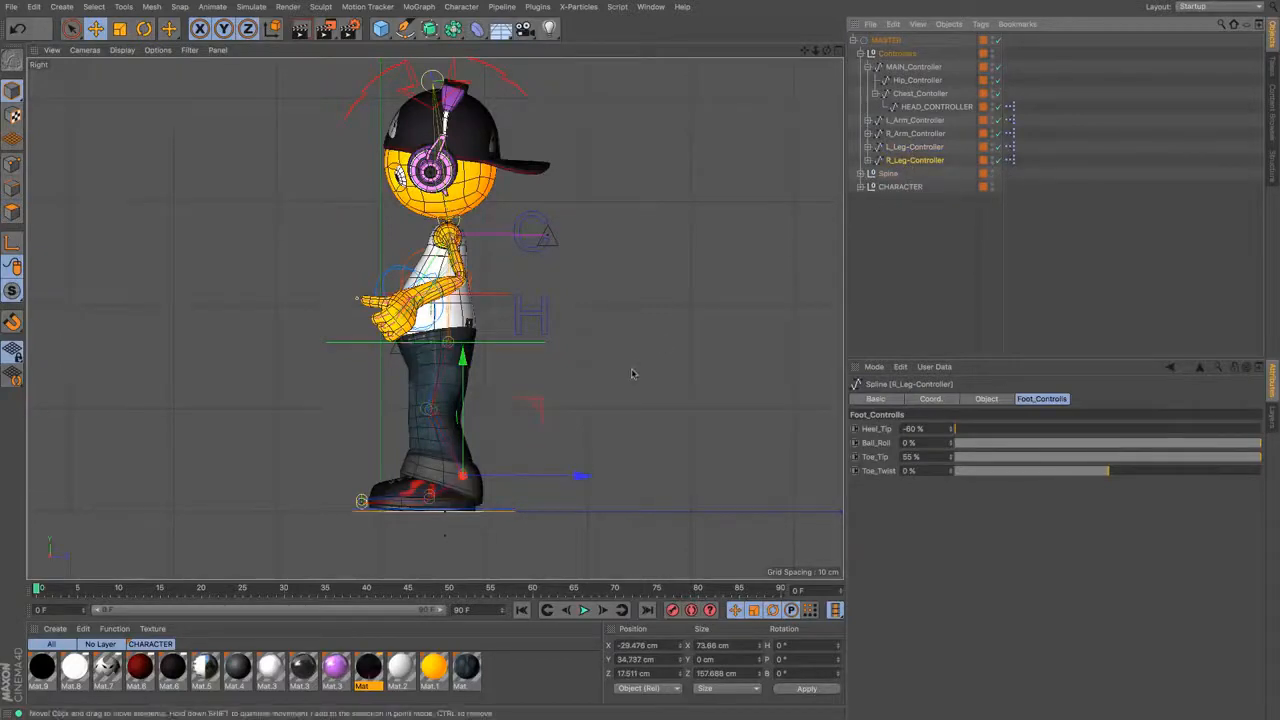
left_click_drag(631, 371, 717, 374)
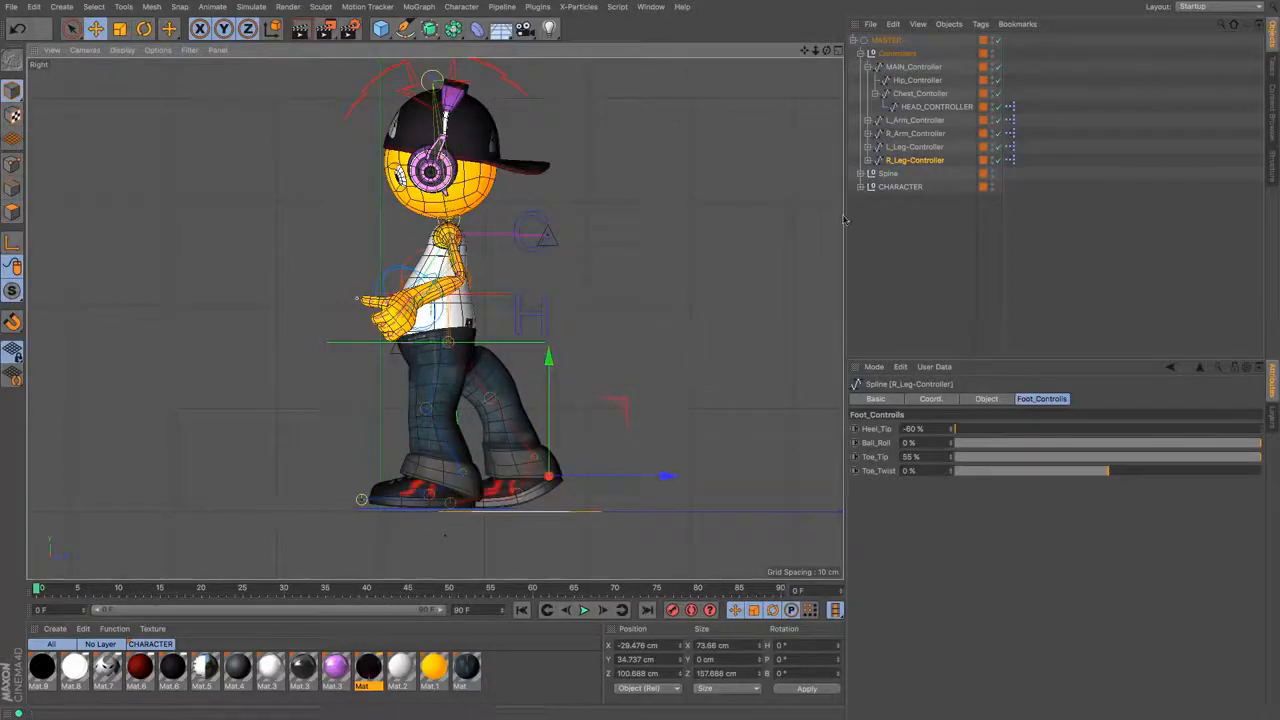
Step: Select L_Leg-Controller and start repositioning the left foot
left_click(910, 147)
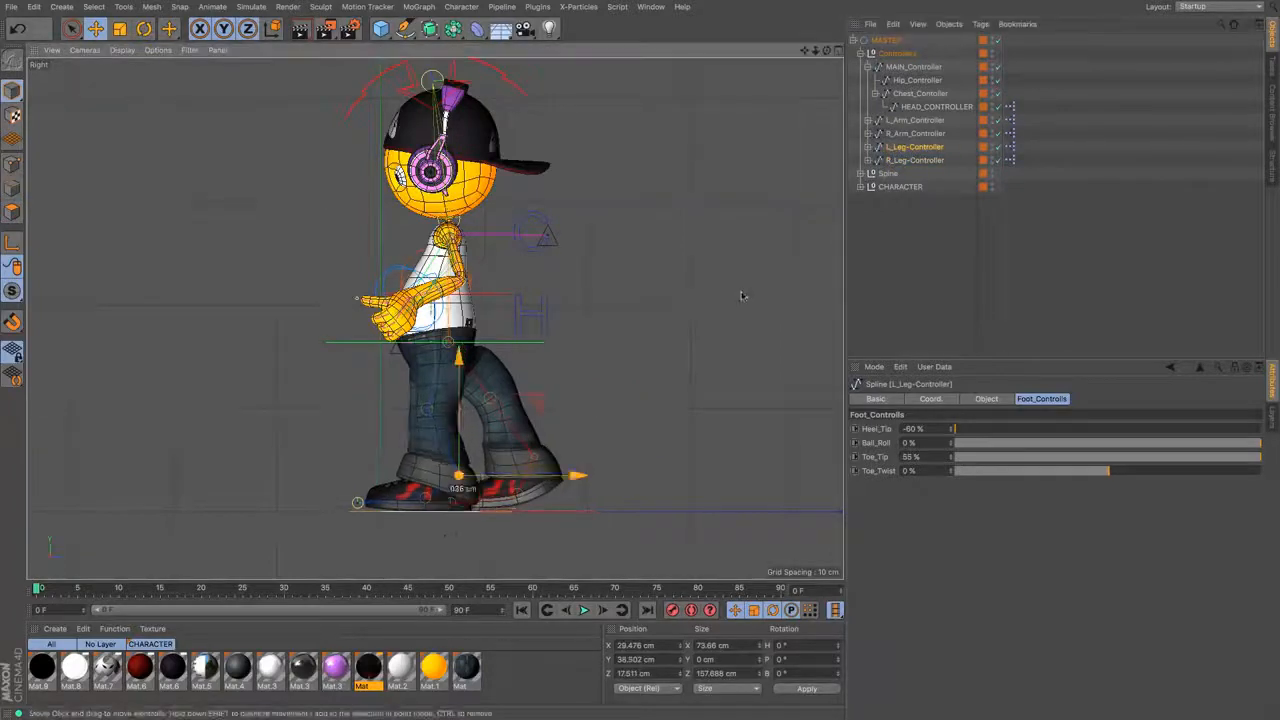